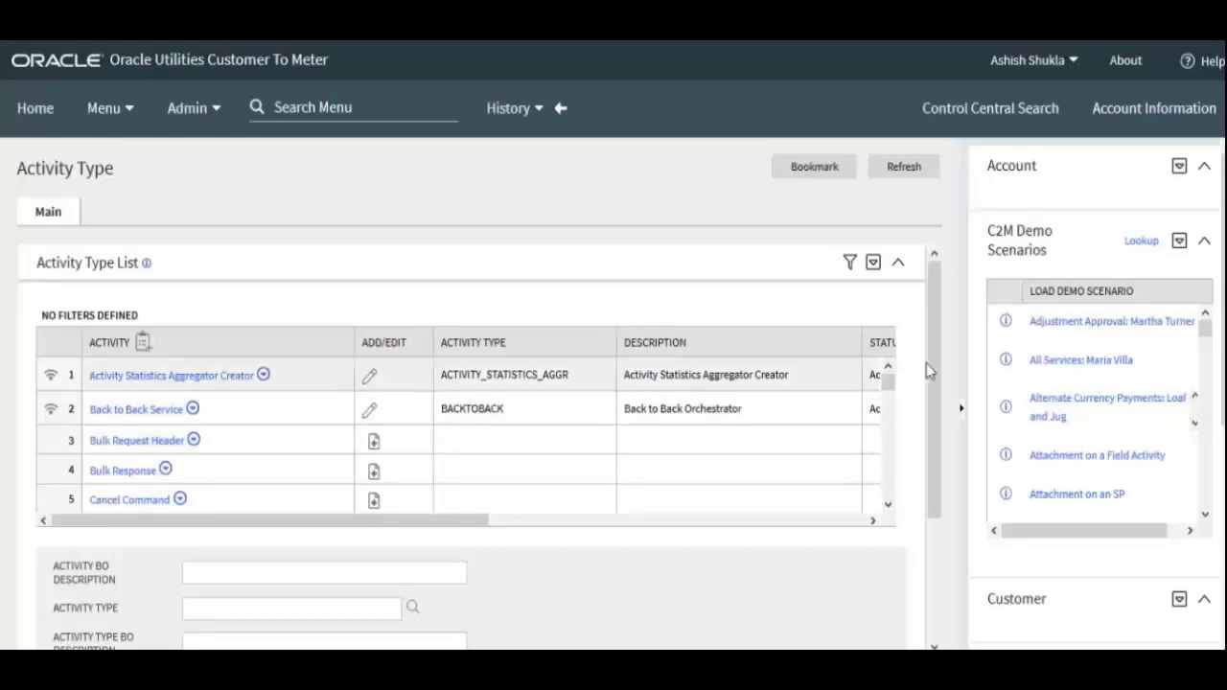
# - Find the Device Commissioning activity type in the list, display it, and examine its main and exception handling details
pyautogui.moveTo(888, 384); pyautogui.dragTo(893, 404)
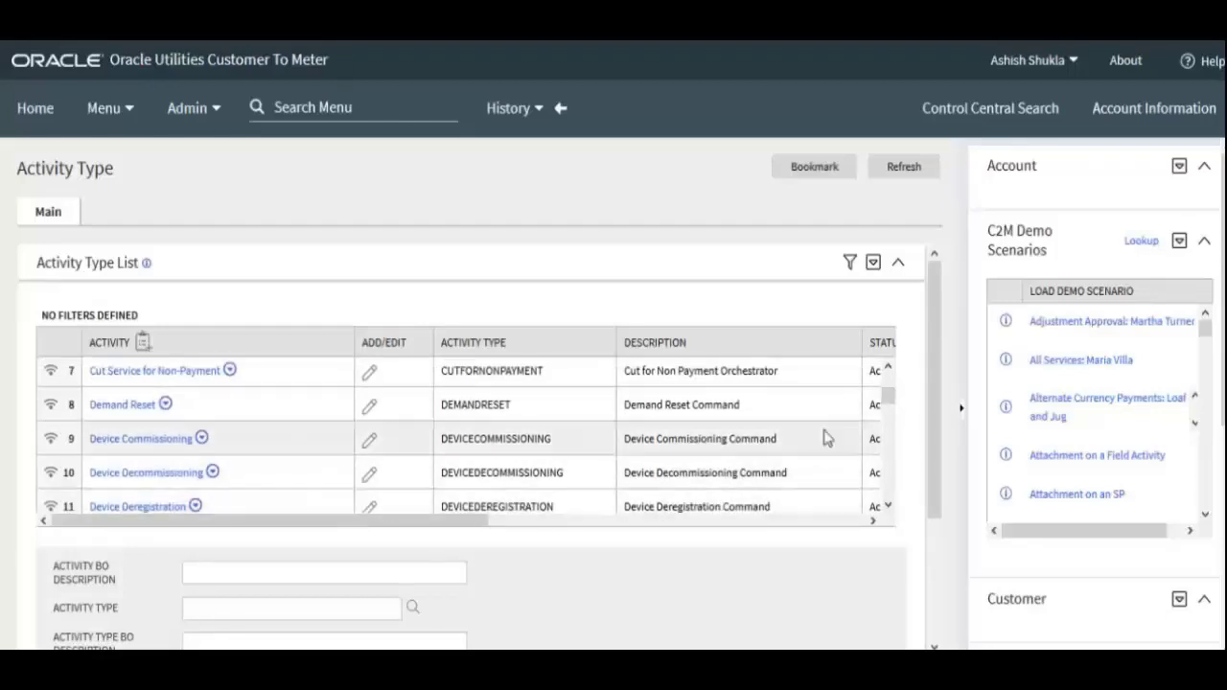
pyautogui.moveTo(890, 397); pyautogui.dragTo(888, 362)
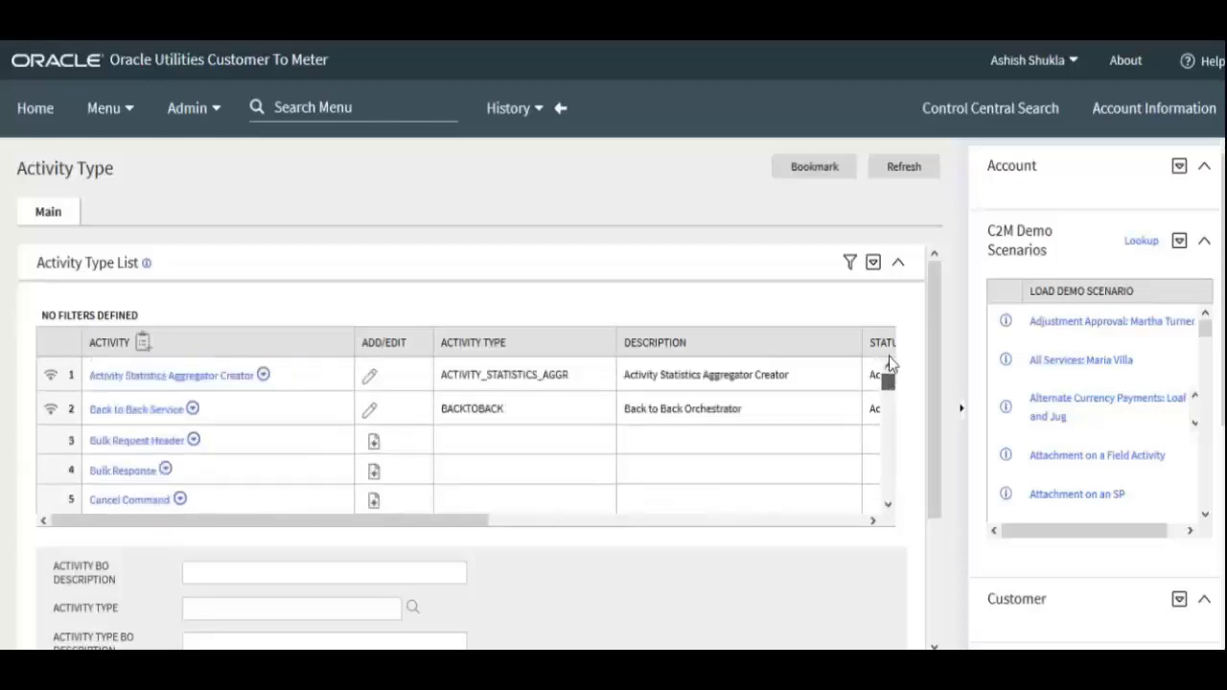
pyautogui.scroll(-1, 192, 450)
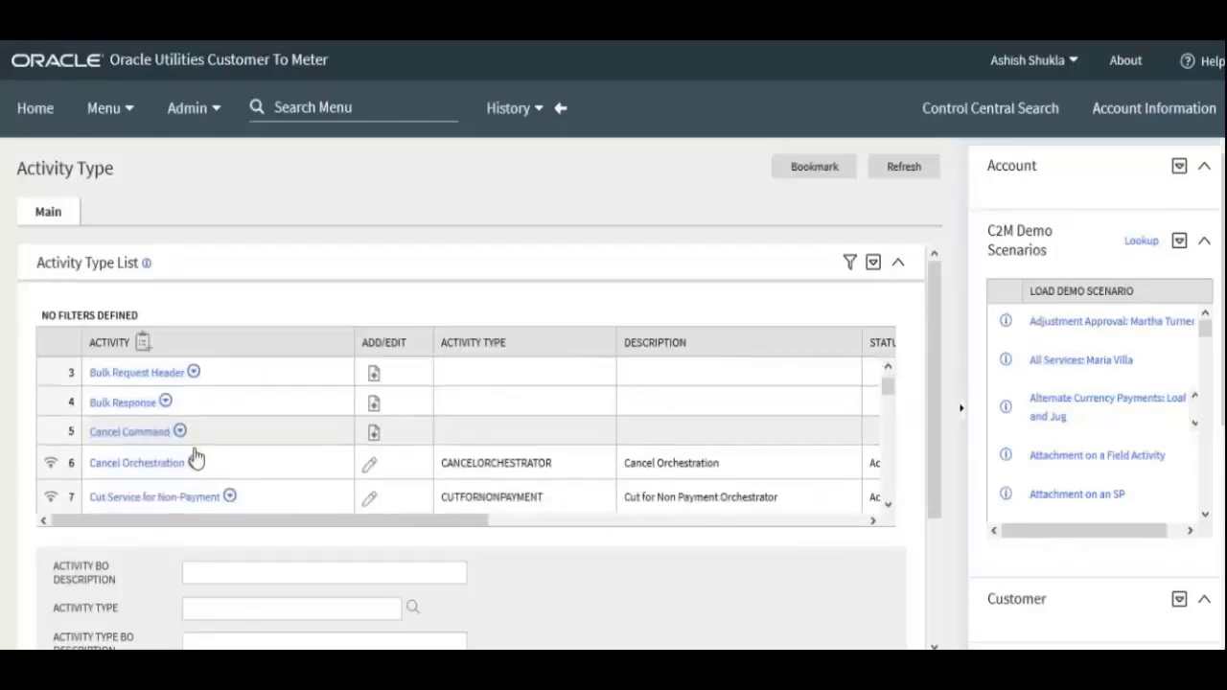
pyautogui.scroll(-3, 197, 456)
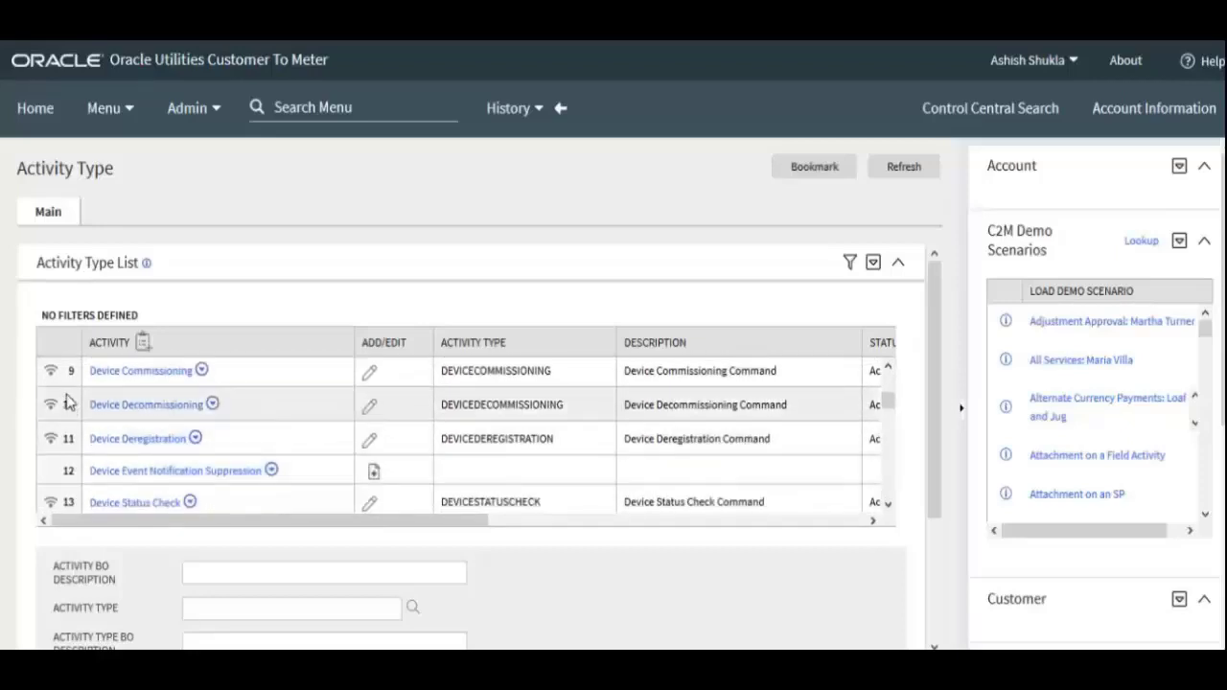
pyautogui.click(48, 374)
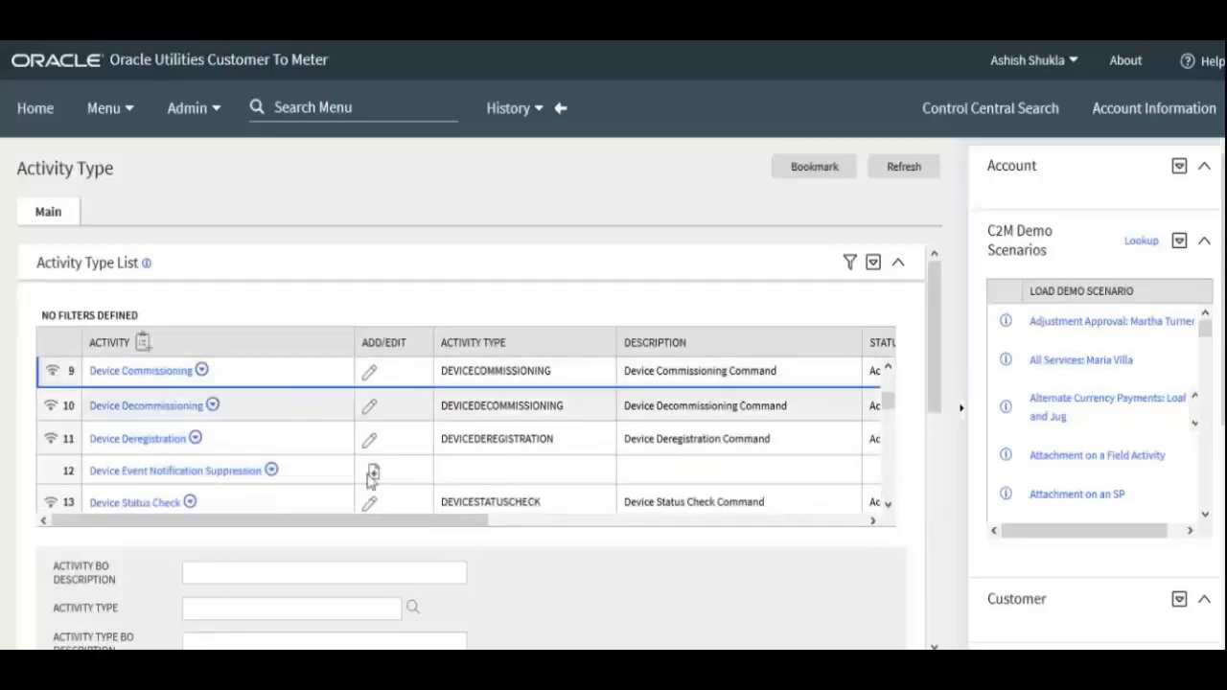
pyautogui.moveTo(939, 289); pyautogui.dragTo(929, 486)
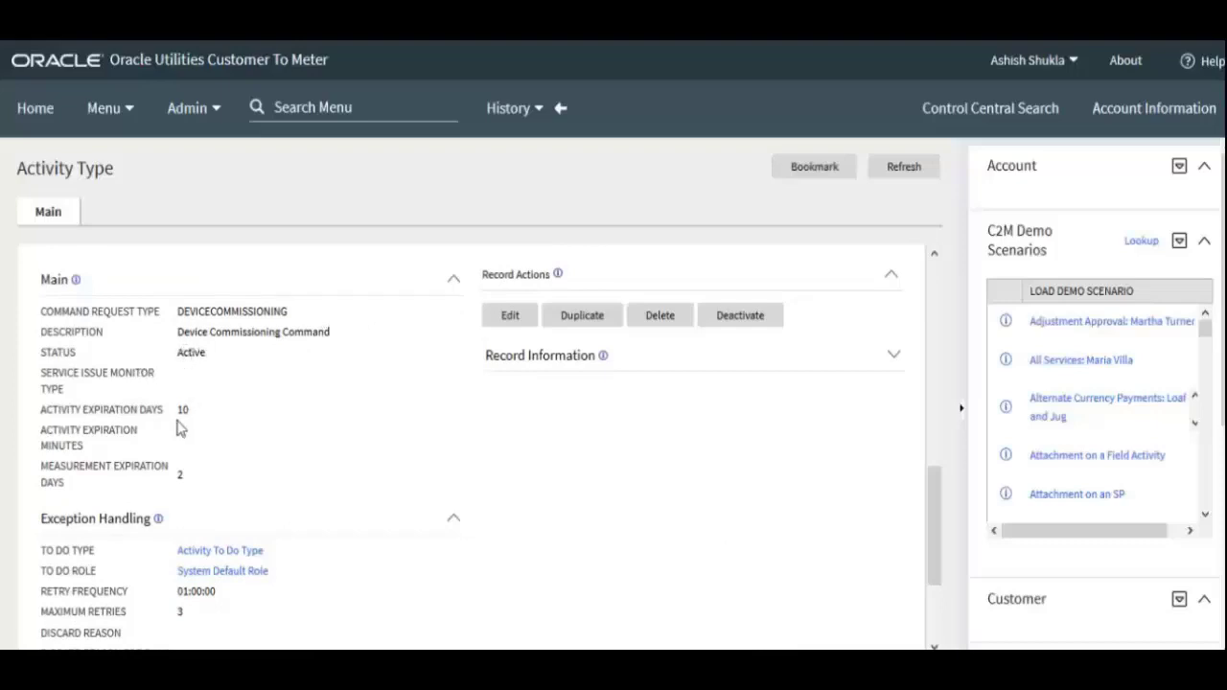
pyautogui.scroll(-1, 188, 415)
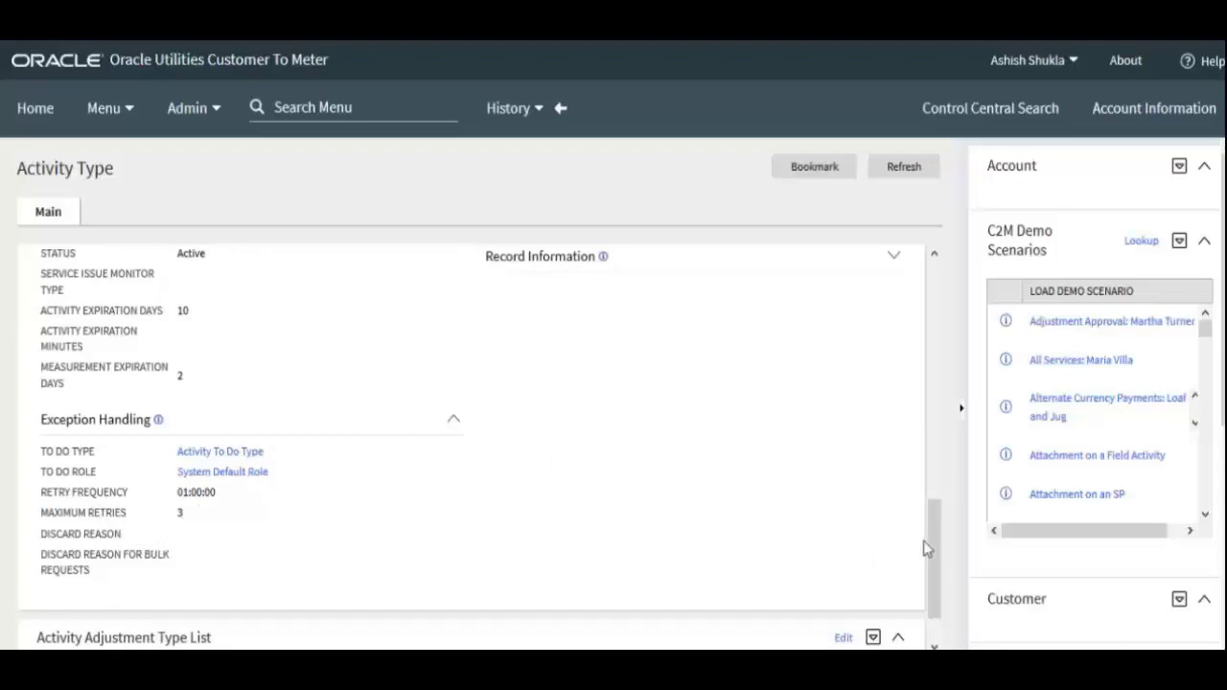
pyautogui.moveTo(929, 540); pyautogui.dragTo(953, 293)
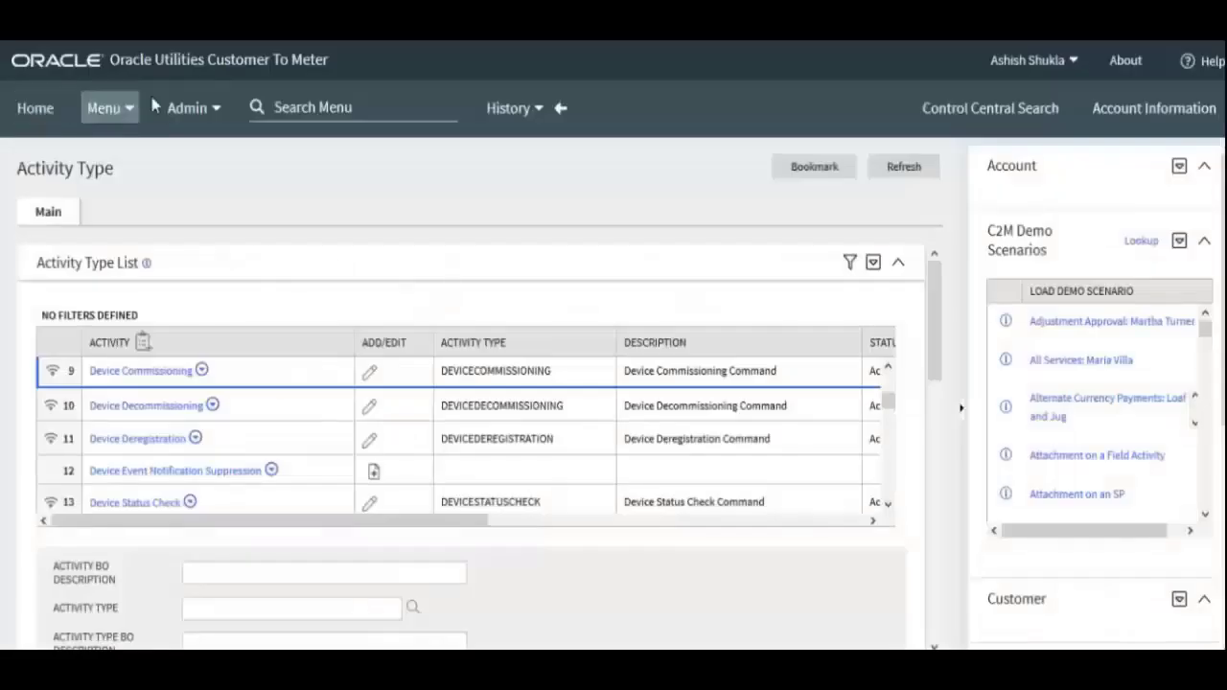
# - Open the Communication Type page from the Communication administration functions
pyautogui.click(191, 114)
pyautogui.moveTo(233, 252)
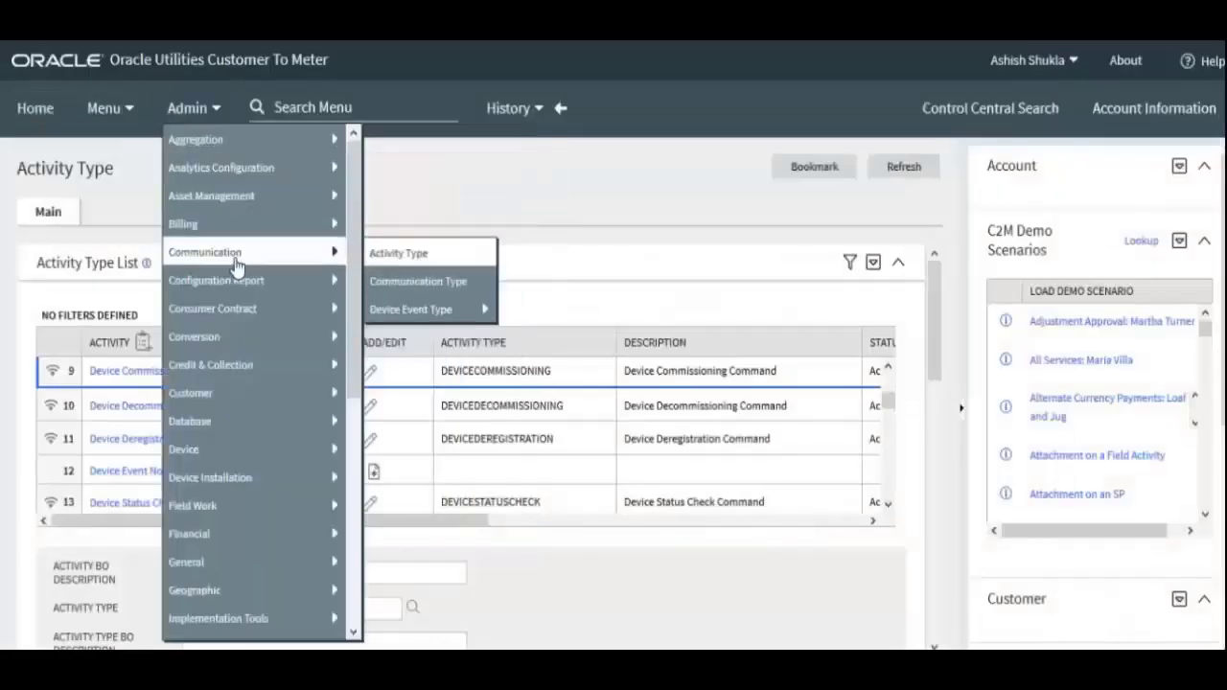
pyautogui.click(401, 282)
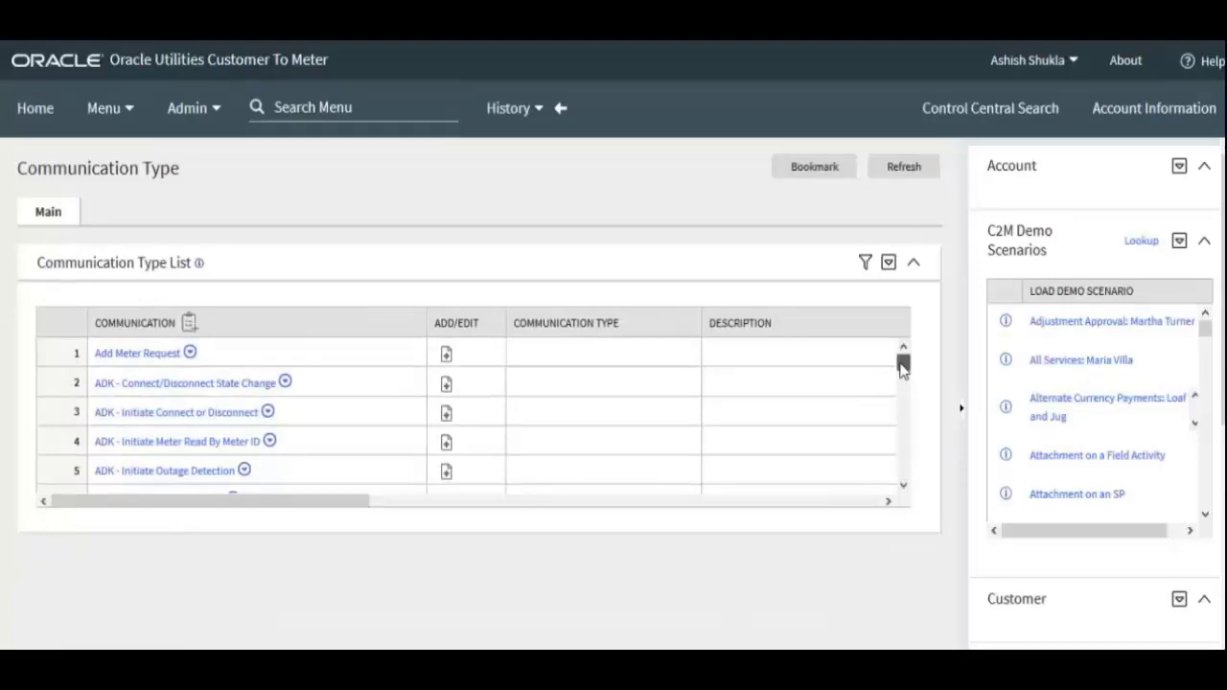
# - Look through the communication type list and examine the Itron entries with their communication types and descriptions
pyautogui.scroll(-1, 902, 370)
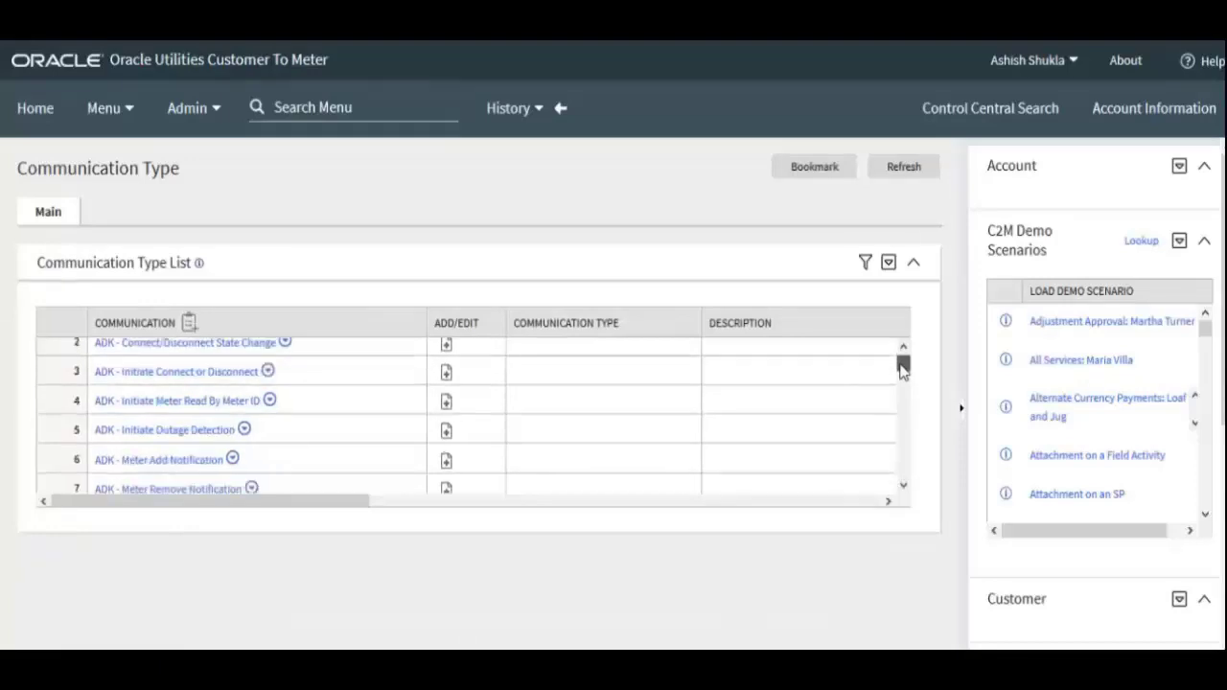
pyautogui.scroll(-4, 902, 372)
pyautogui.moveTo(902, 374); pyautogui.dragTo(899, 399)
pyautogui.scroll(4, 342, 430)
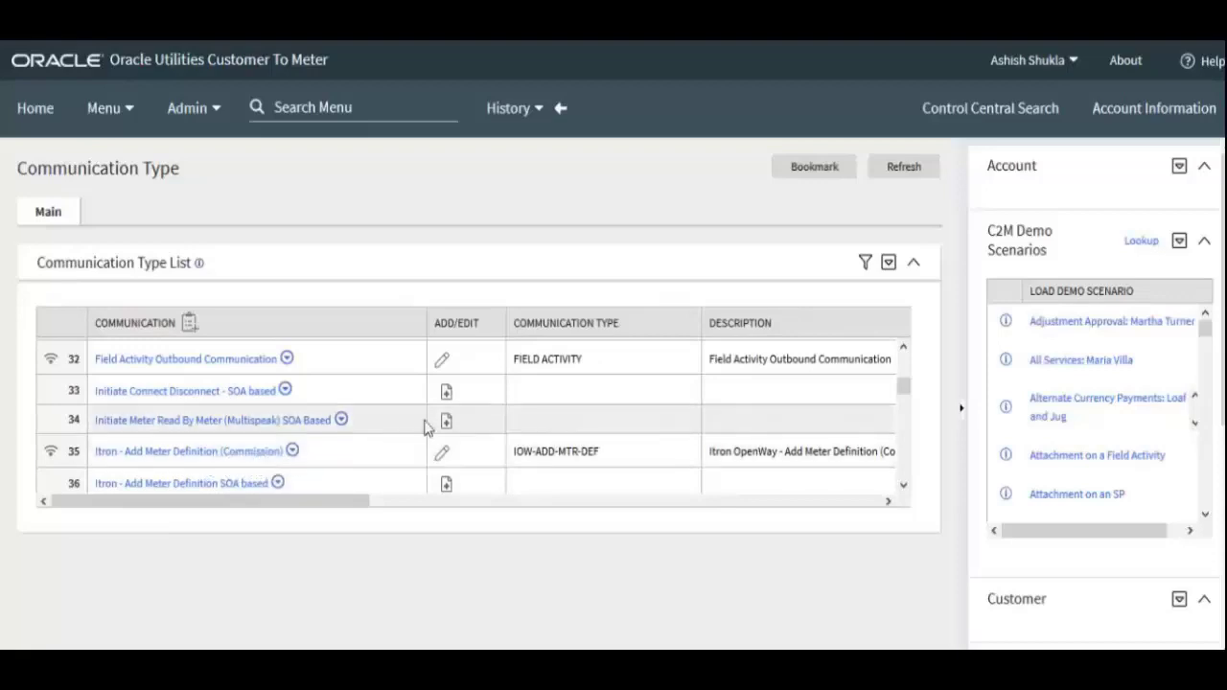
pyautogui.click(902, 489)
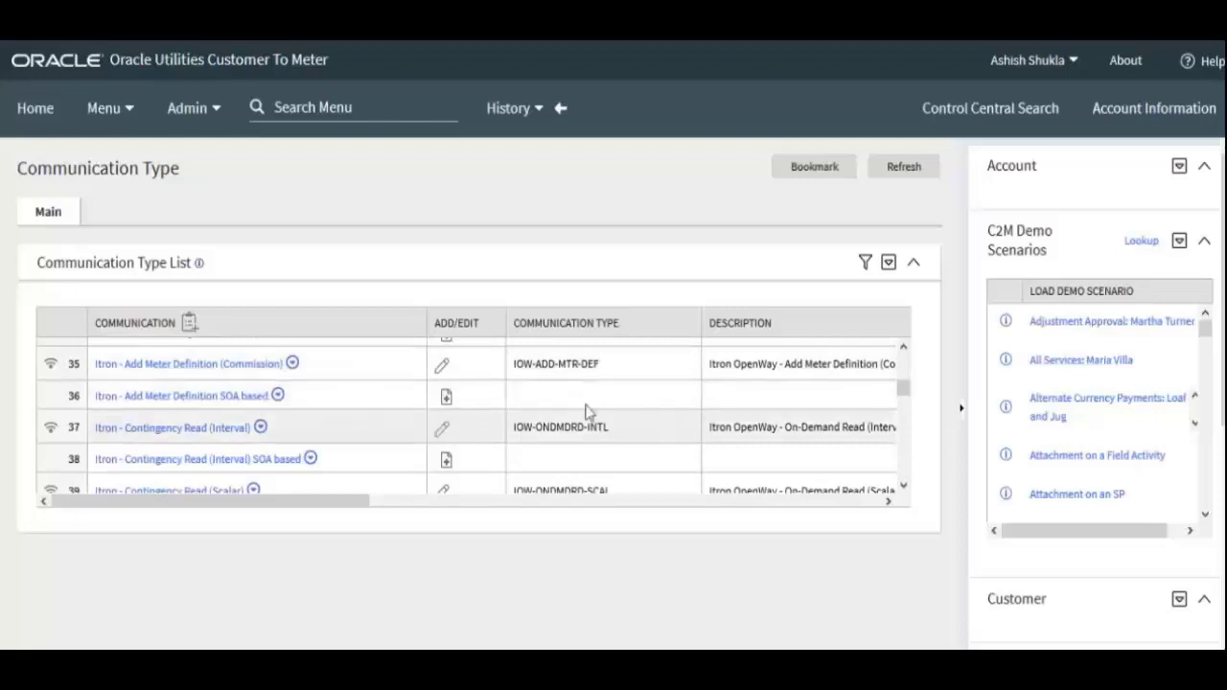
pyautogui.click(903, 486)
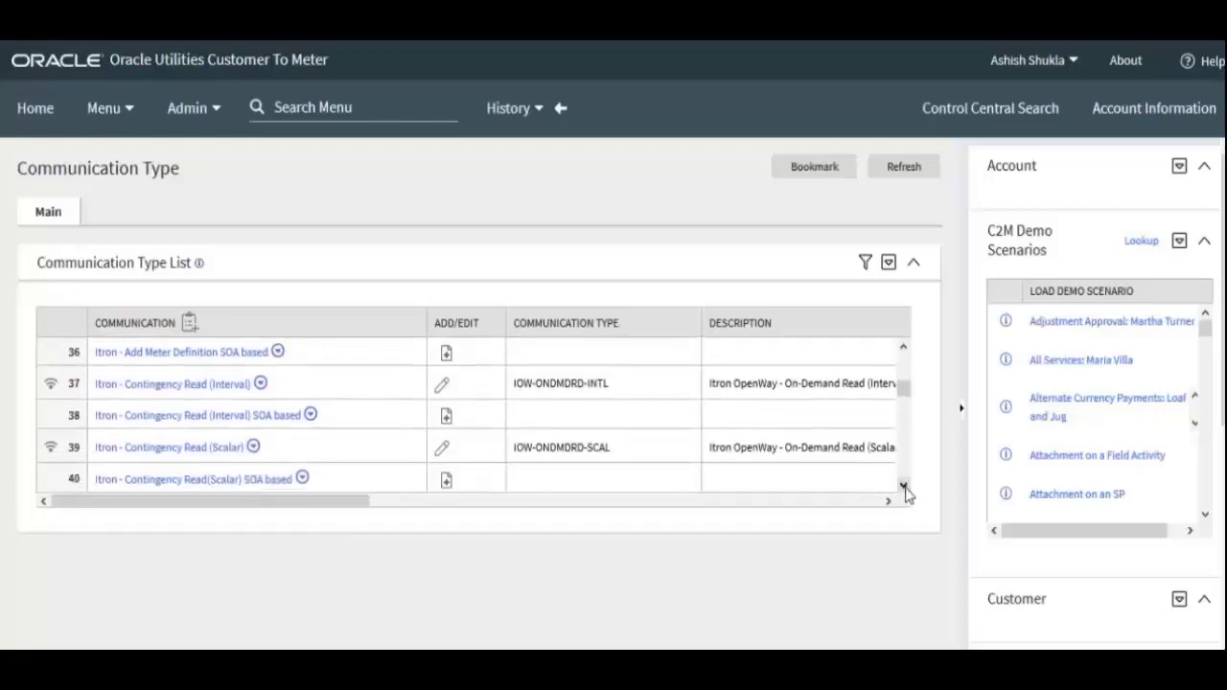
pyautogui.click(903, 486)
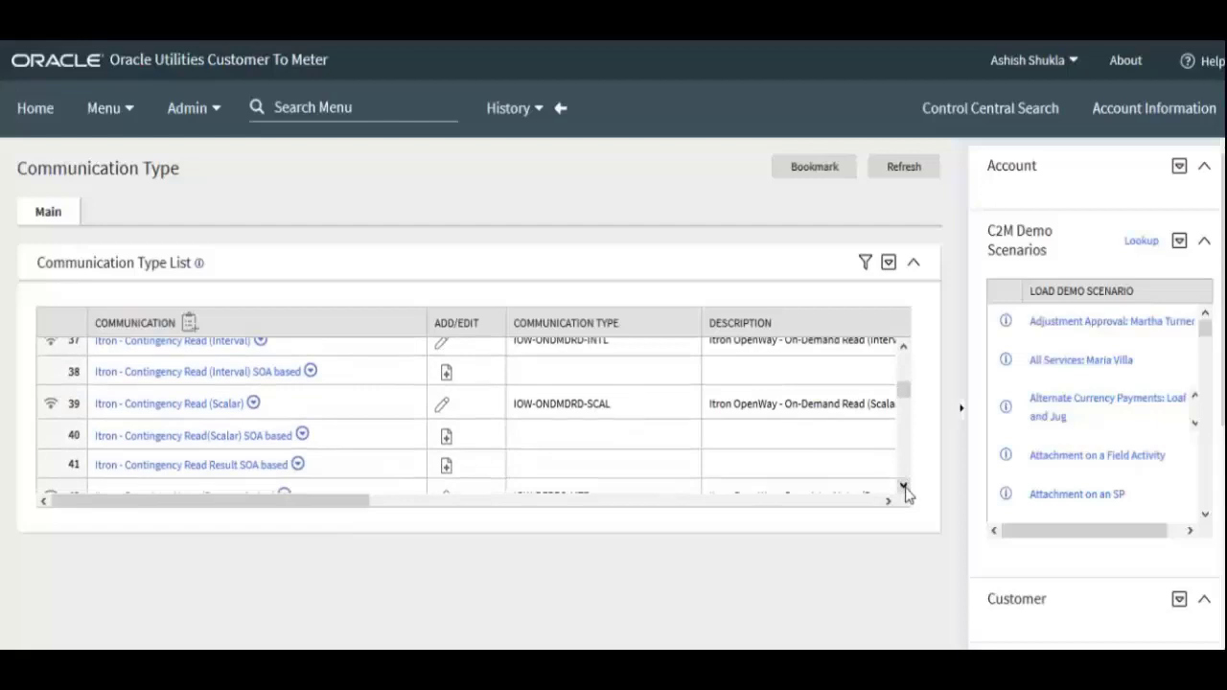
pyautogui.click(903, 486)
pyautogui.click(903, 486)
pyautogui.click(903, 486)
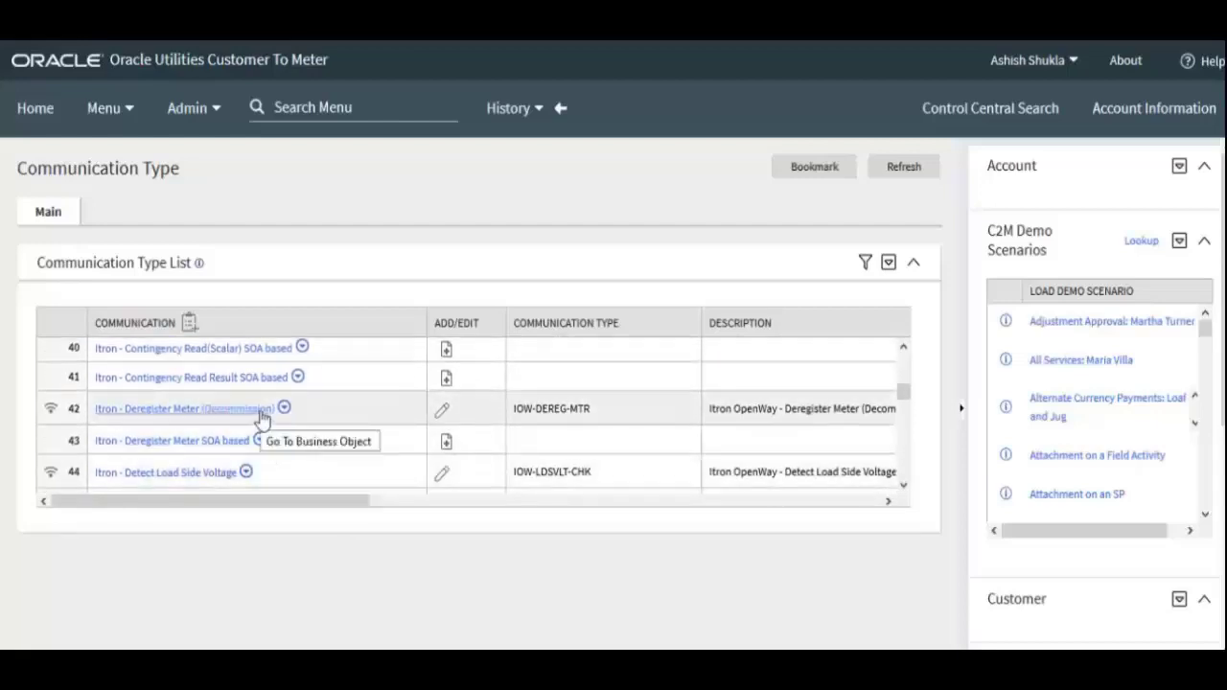
pyautogui.click(903, 486)
pyautogui.click(903, 486)
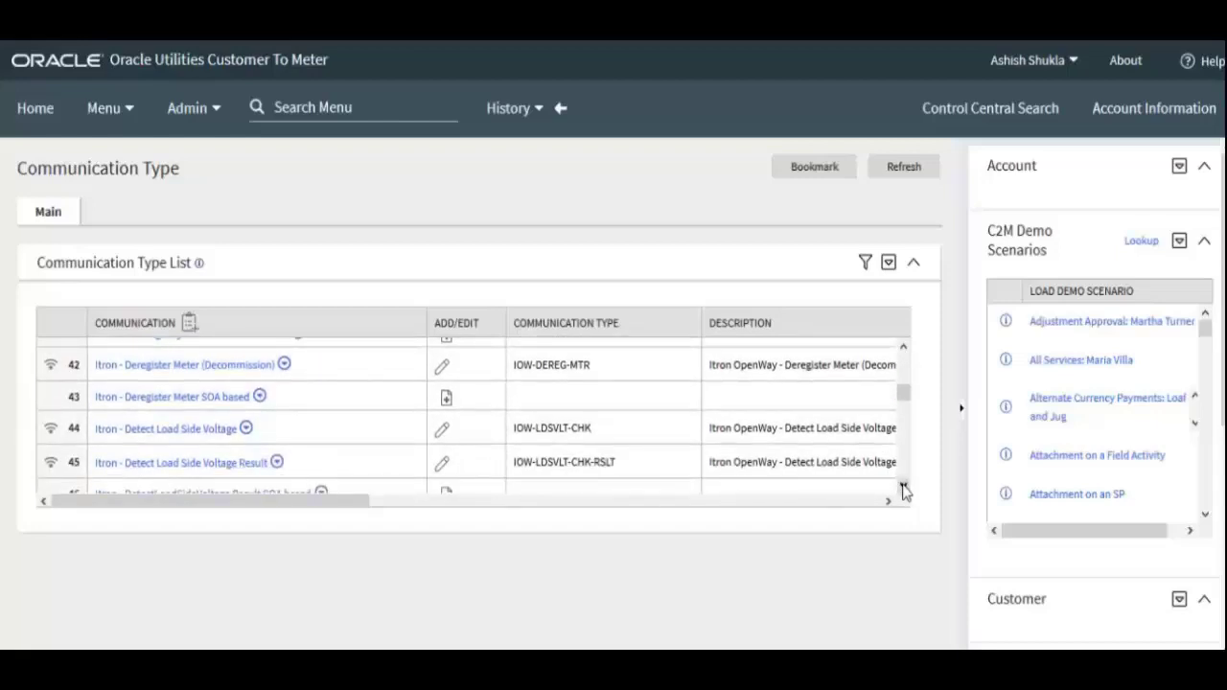
pyautogui.click(904, 488)
pyautogui.click(903, 487)
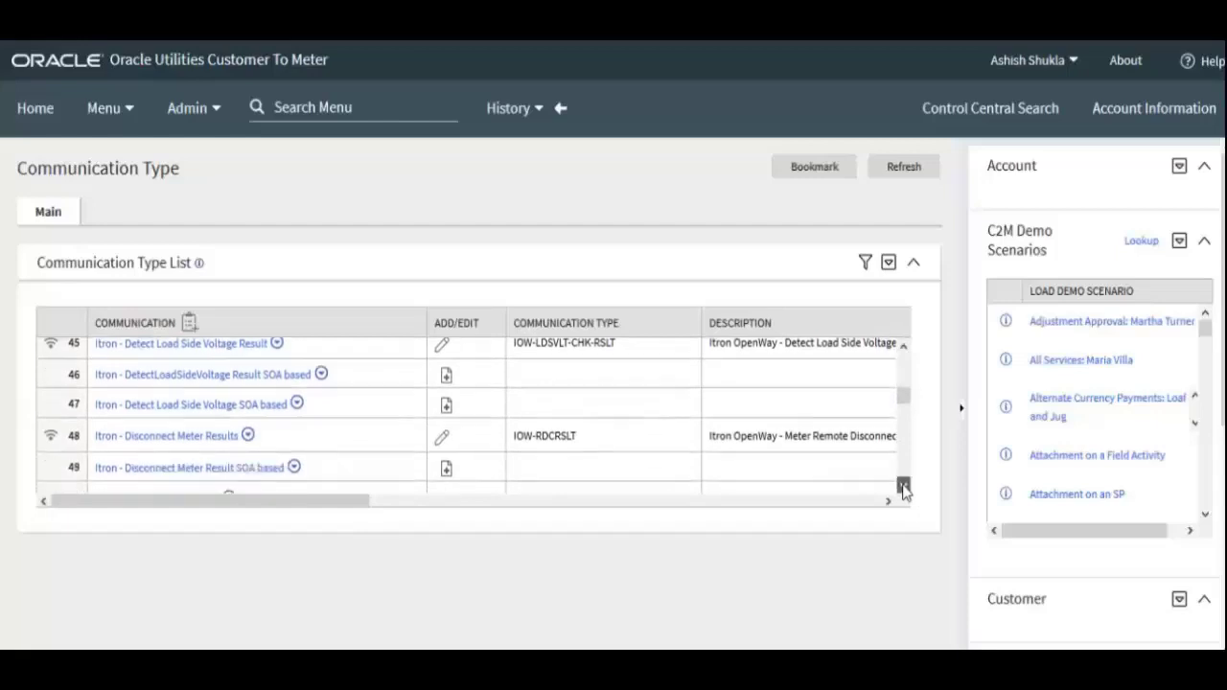
pyautogui.click(903, 487)
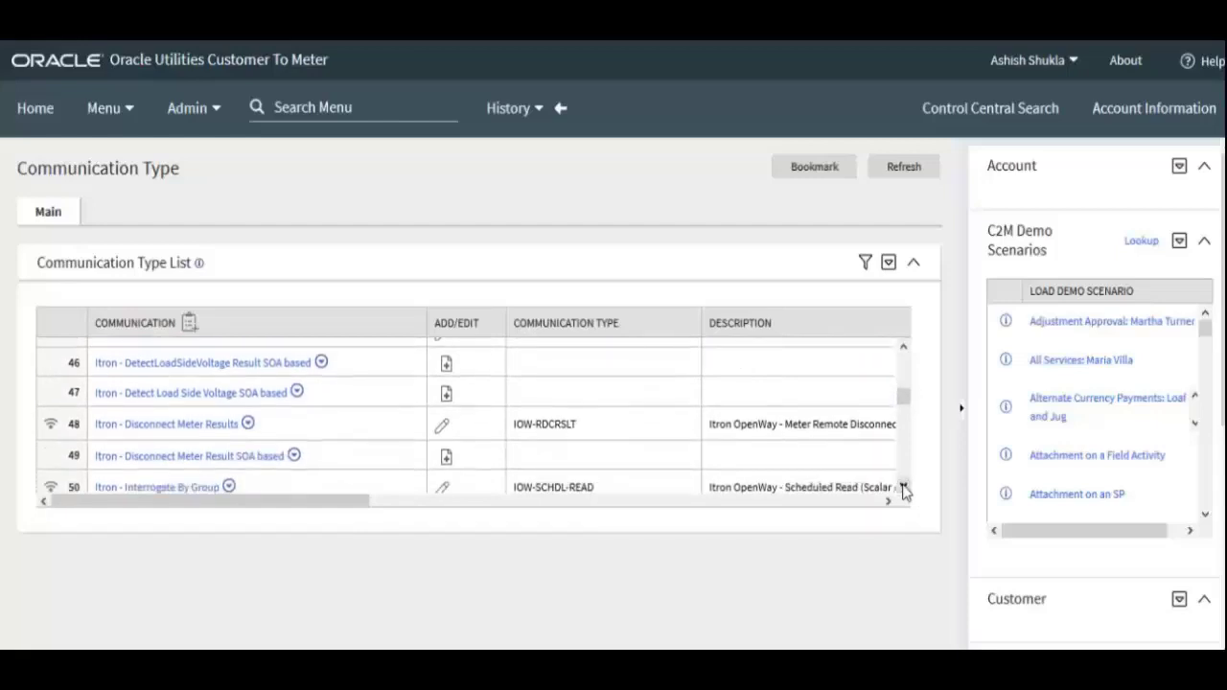
pyautogui.click(903, 487)
pyautogui.click(903, 487)
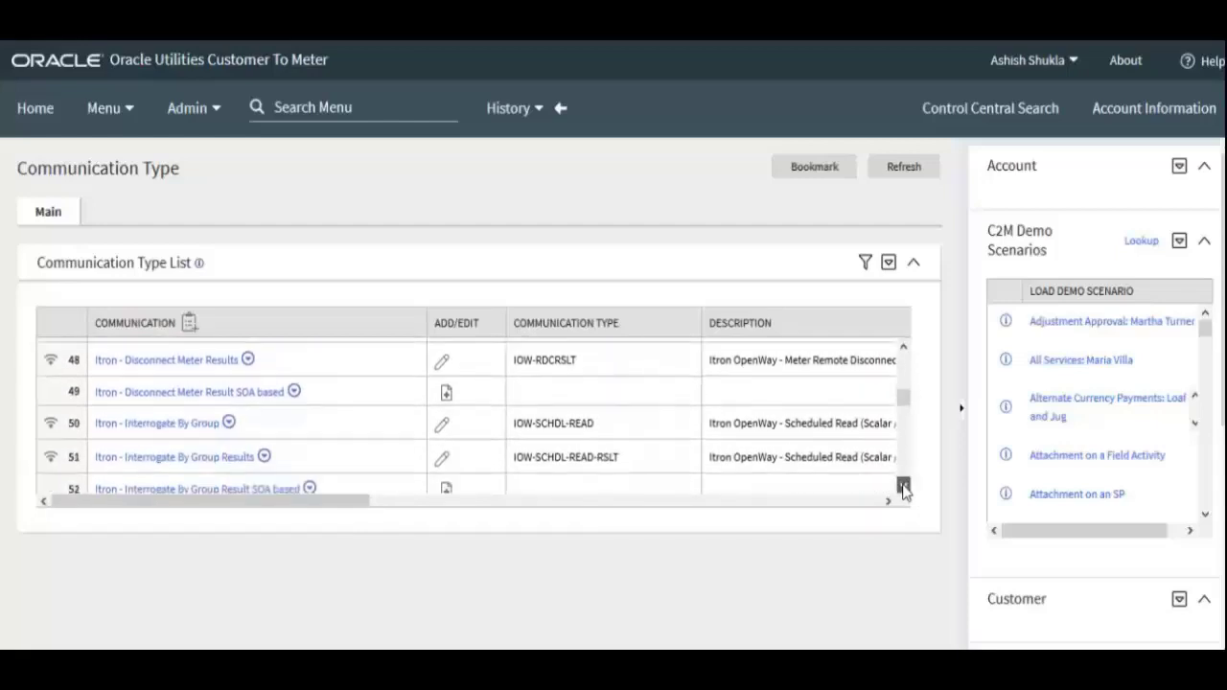
pyautogui.click(903, 487)
pyautogui.click(903, 487)
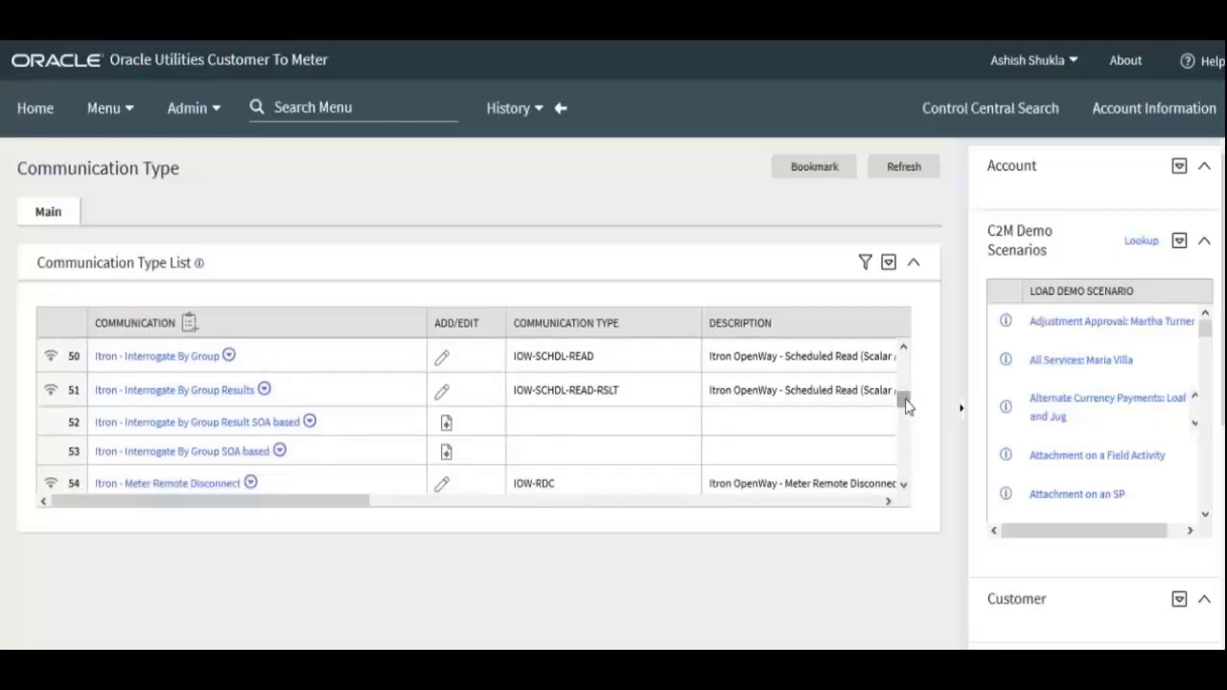
# - Display the Itron - Deregister Meter (Decommission) communication type and examine its communication flow and exception handling details
pyautogui.moveTo(906, 406); pyautogui.dragTo(906, 399)
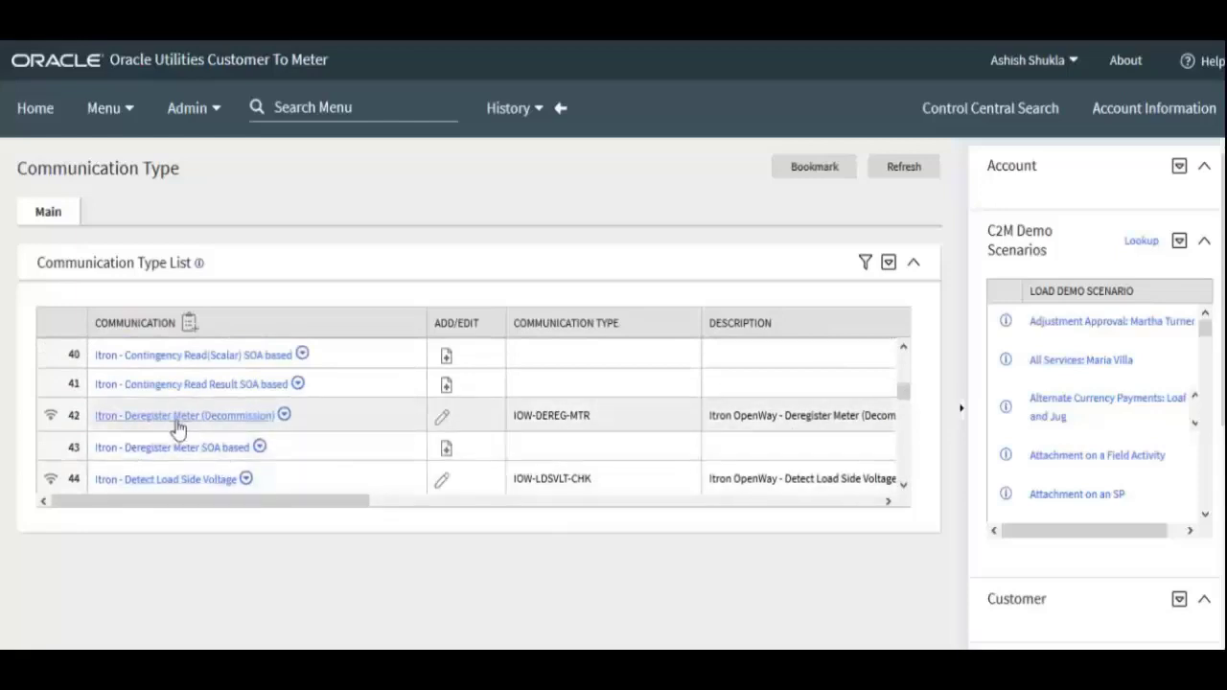
pyautogui.click(43, 422)
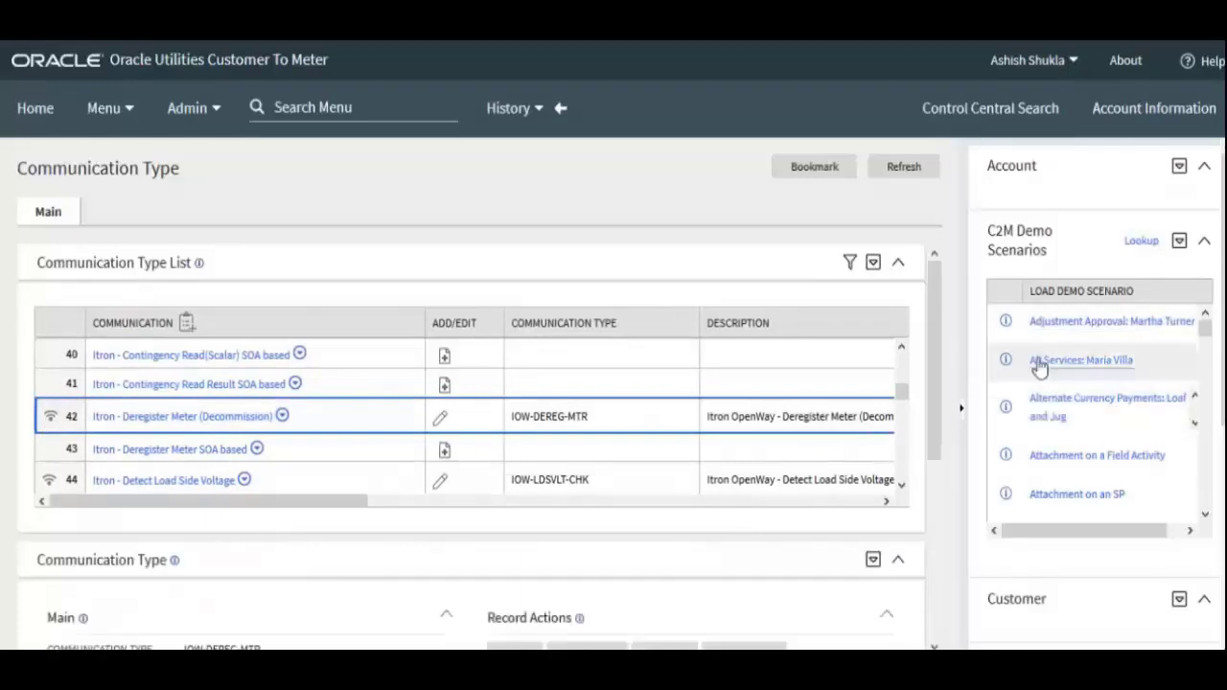
pyautogui.scroll(-5, 943, 479)
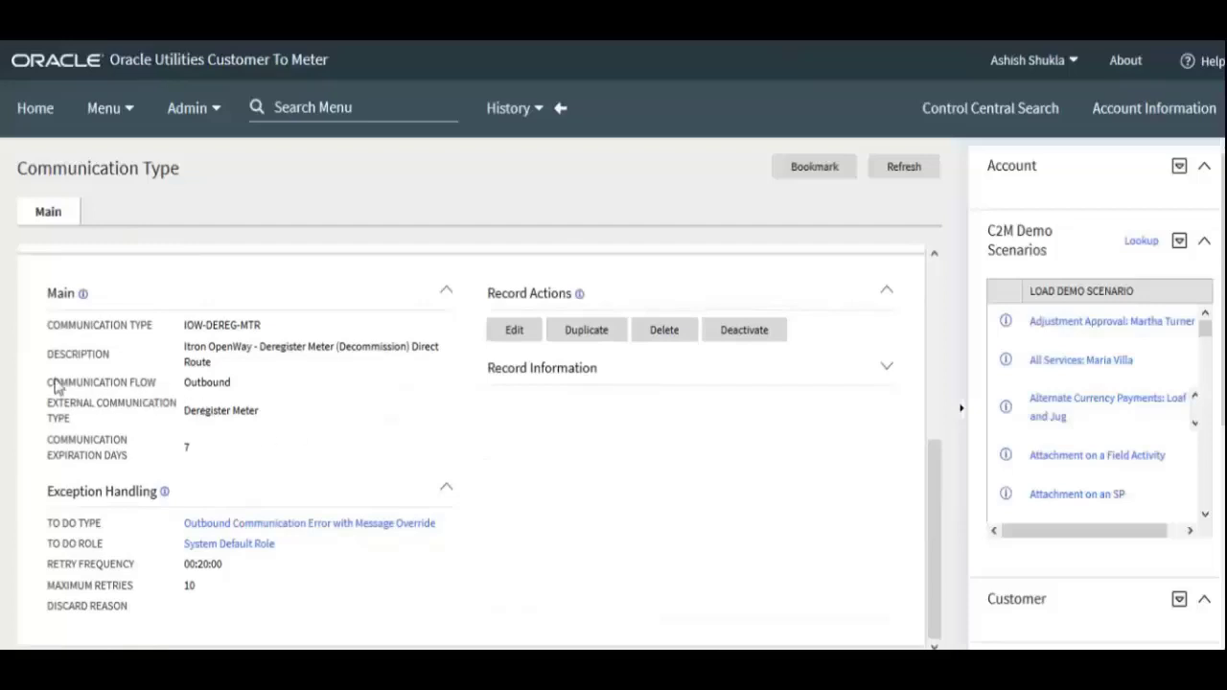
pyautogui.moveTo(52, 381); pyautogui.dragTo(232, 382)
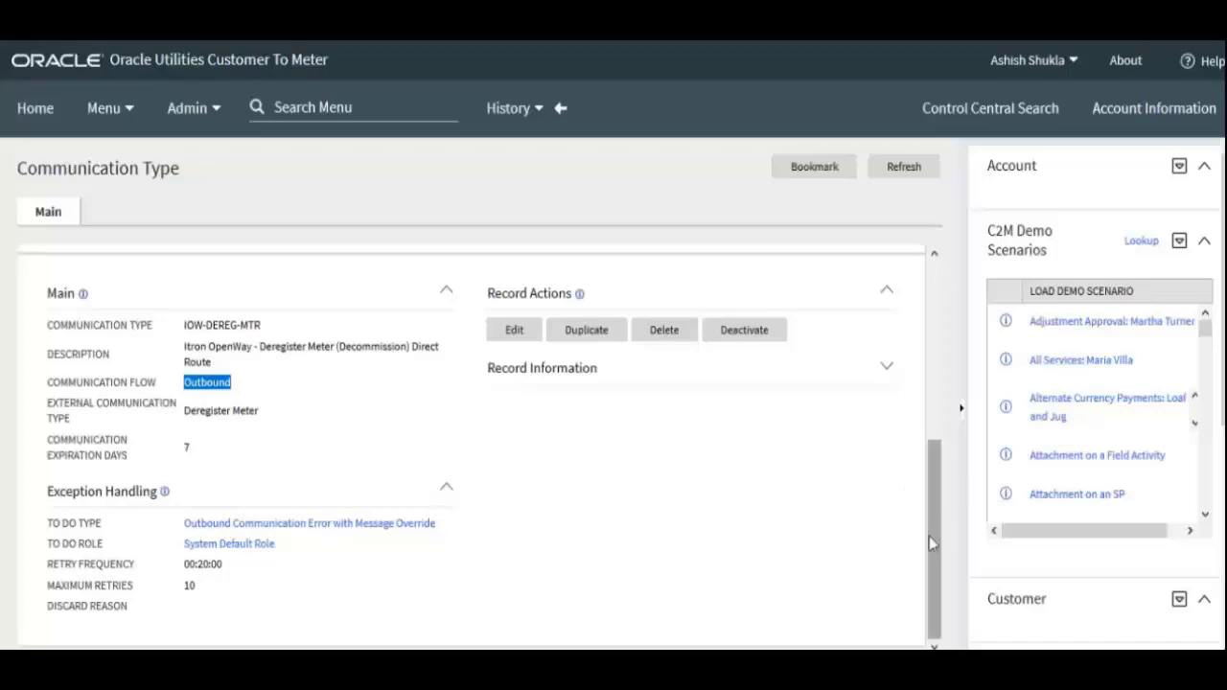
pyautogui.moveTo(943, 516); pyautogui.dragTo(945, 312)
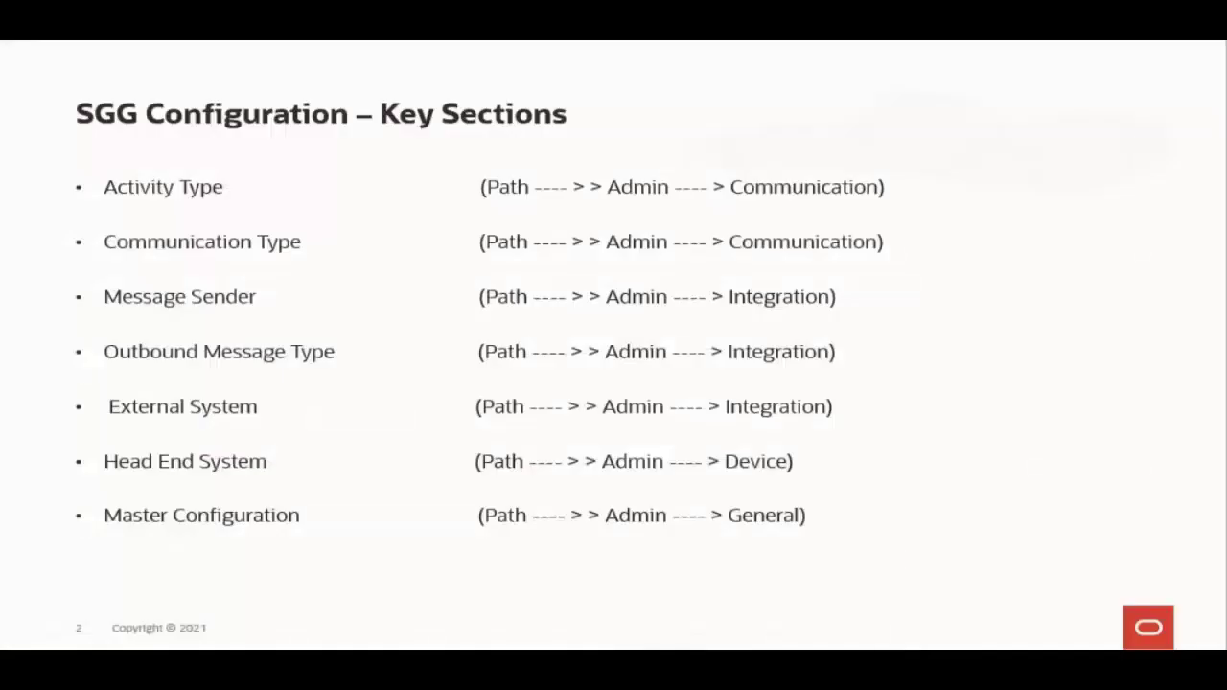
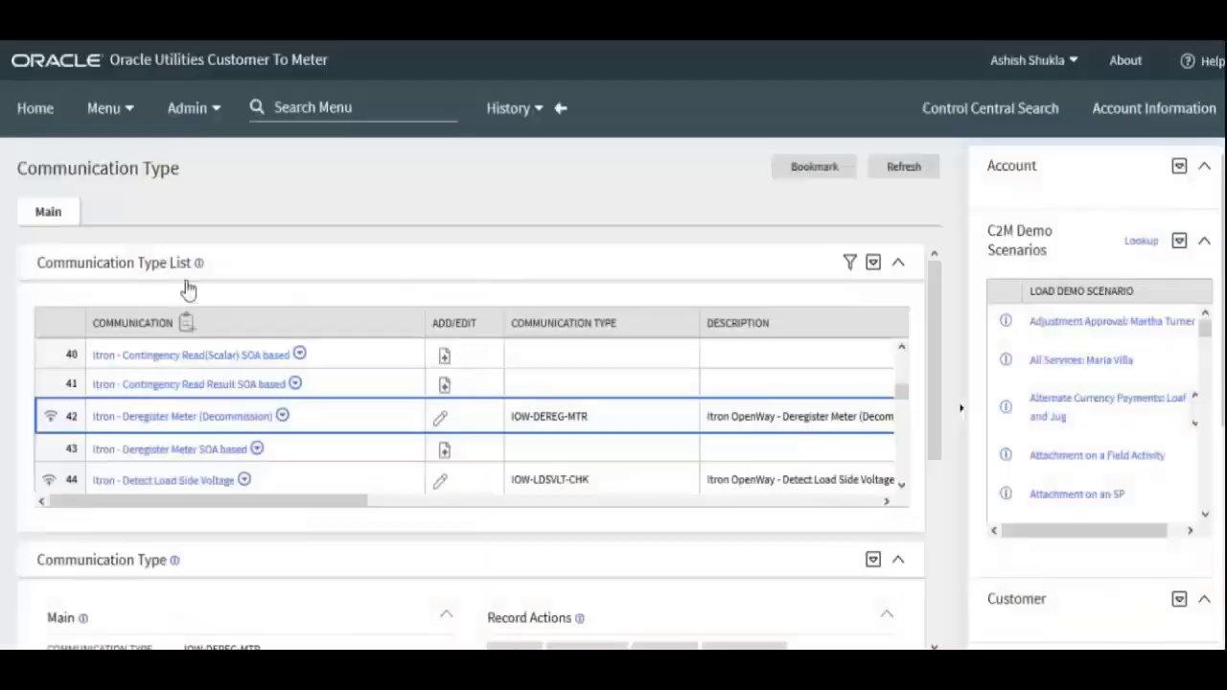
# - Search the Integration message senders for %SEN% and open the Sensus - Initiate Connect Disconnect Direct Route sender
pyautogui.click(191, 107)
pyautogui.scroll(-3, 246, 406)
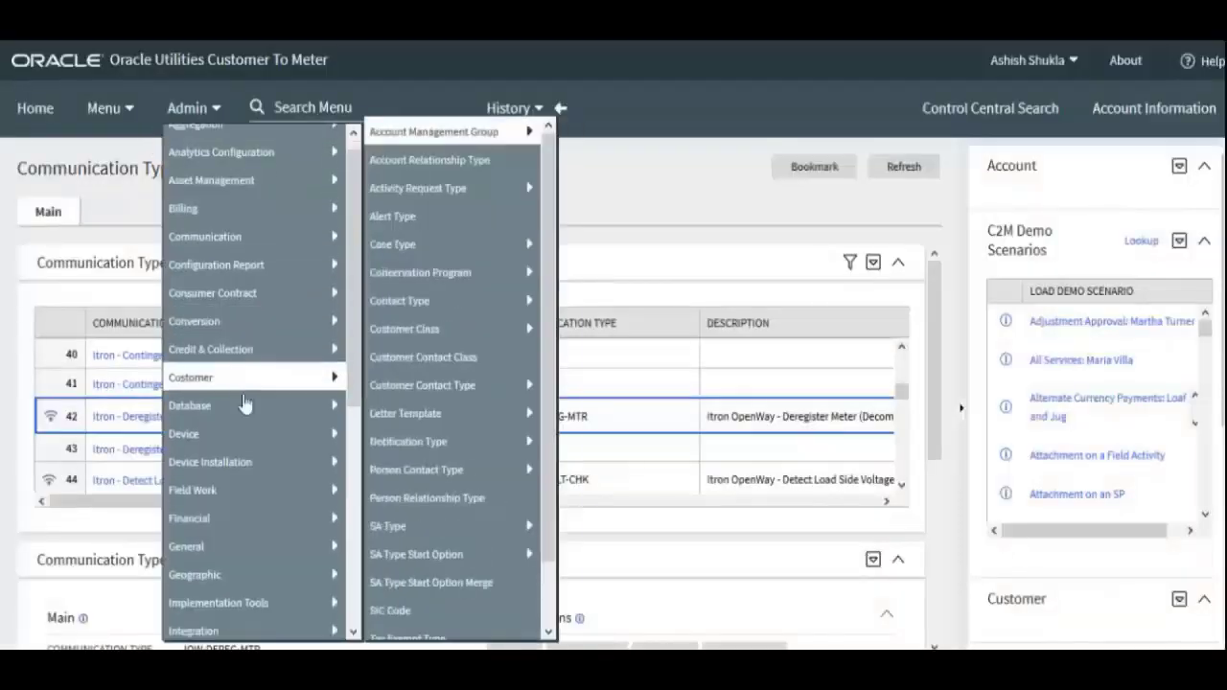
pyautogui.moveTo(244, 472)
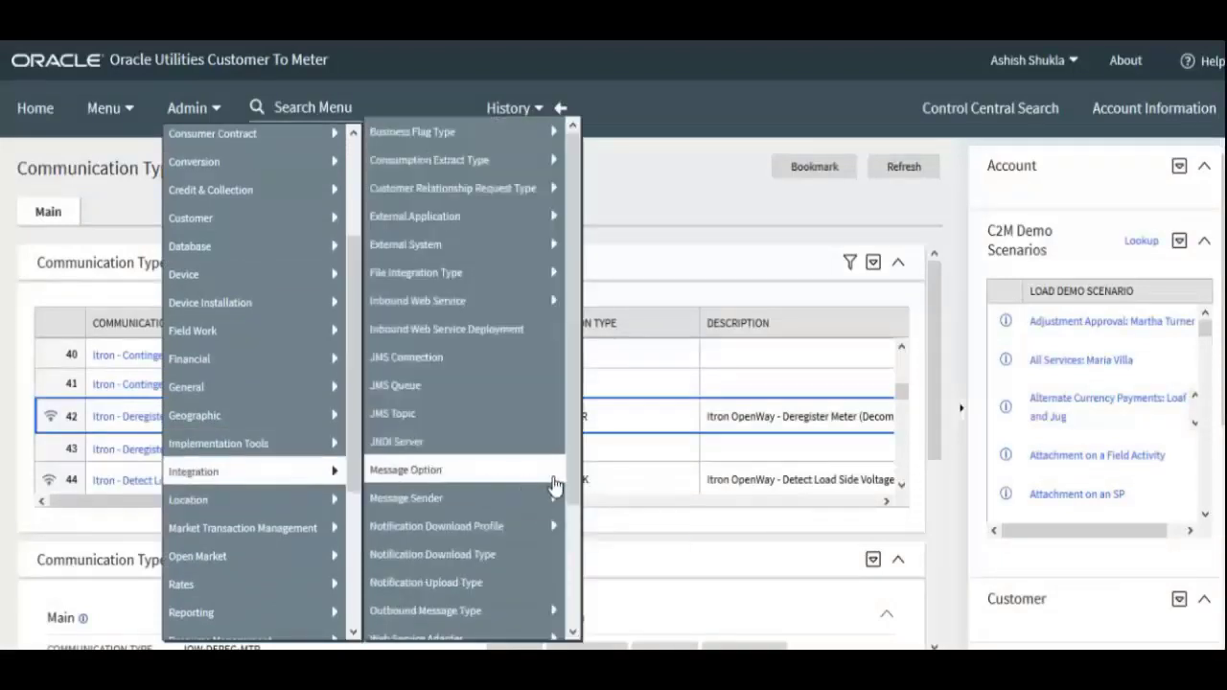
pyautogui.moveTo(556, 489)
pyautogui.click(606, 500)
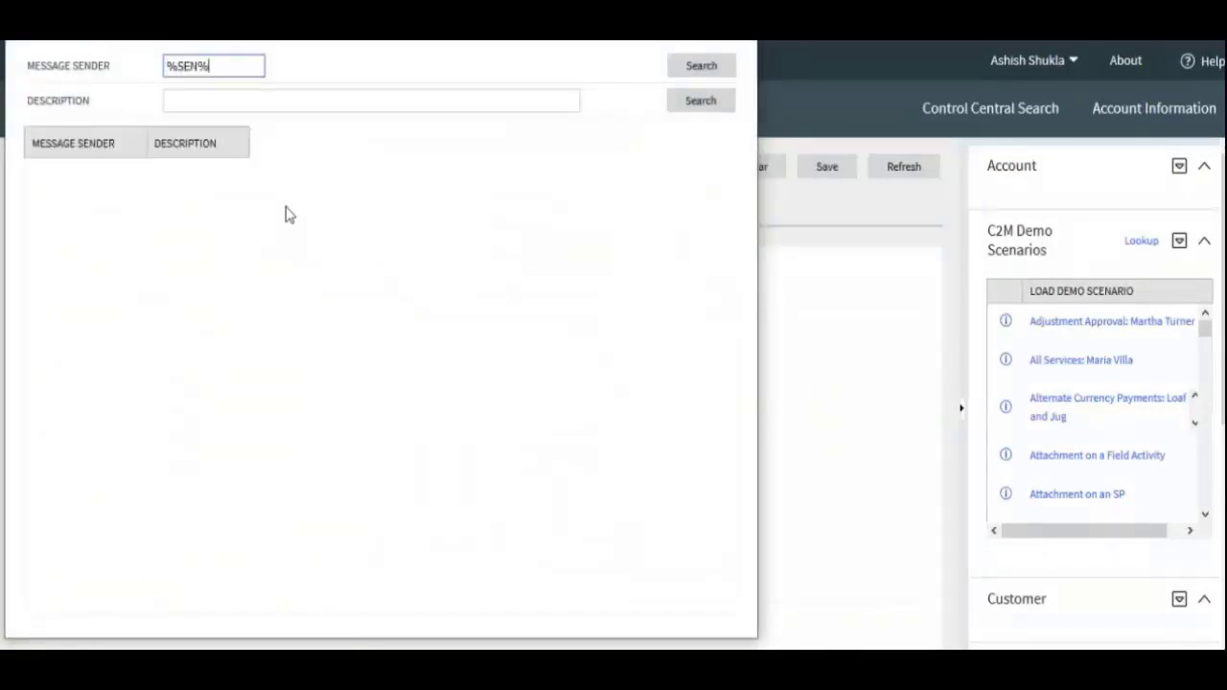
pyautogui.press('Return')
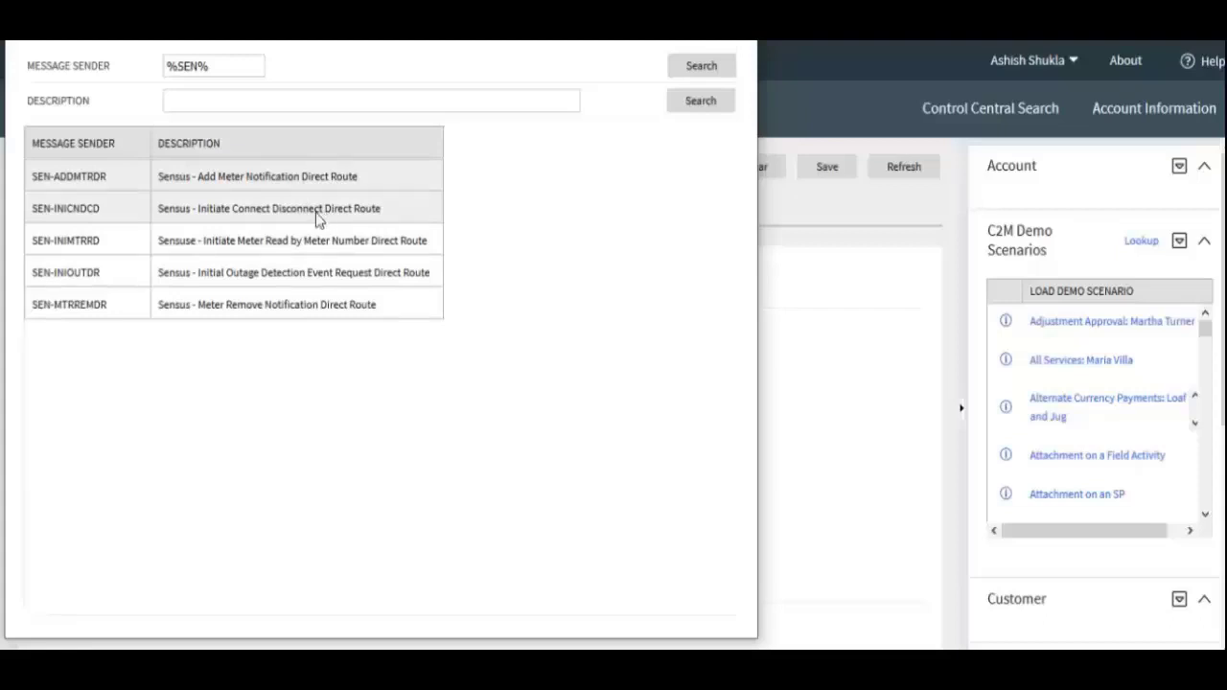
pyautogui.click(316, 211)
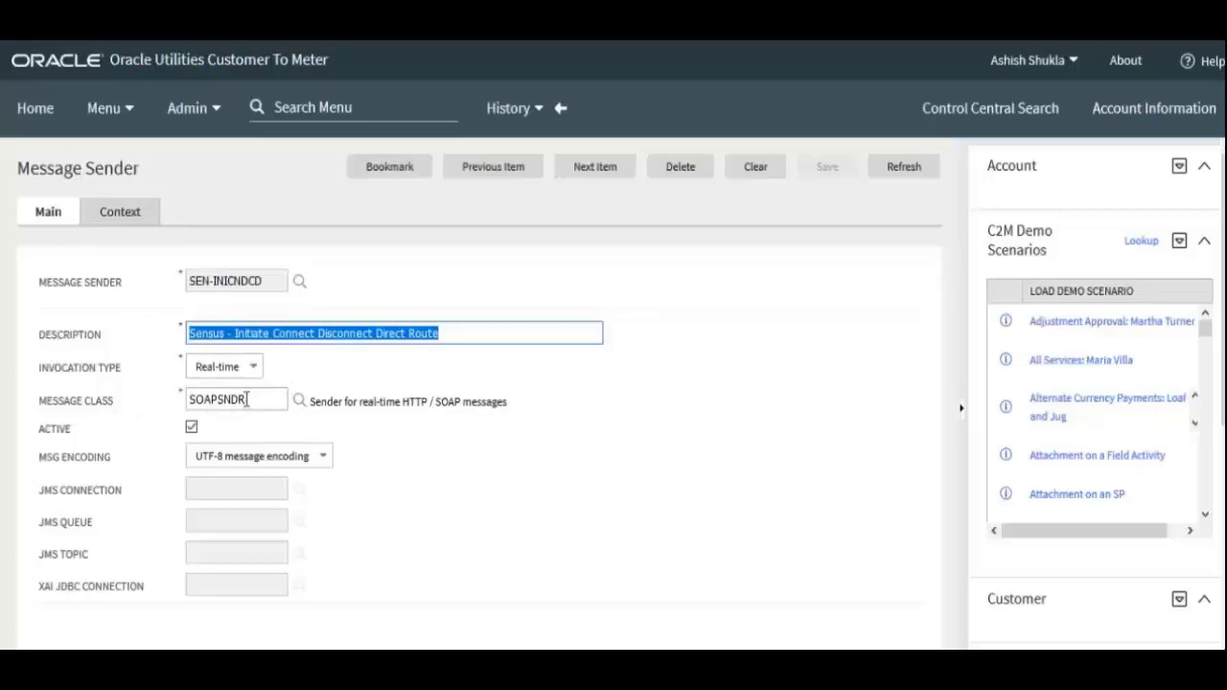
# - Examine the message sender's message class and its context settings, such as the HTTP Header
pyautogui.moveTo(247, 400); pyautogui.dragTo(180, 399)
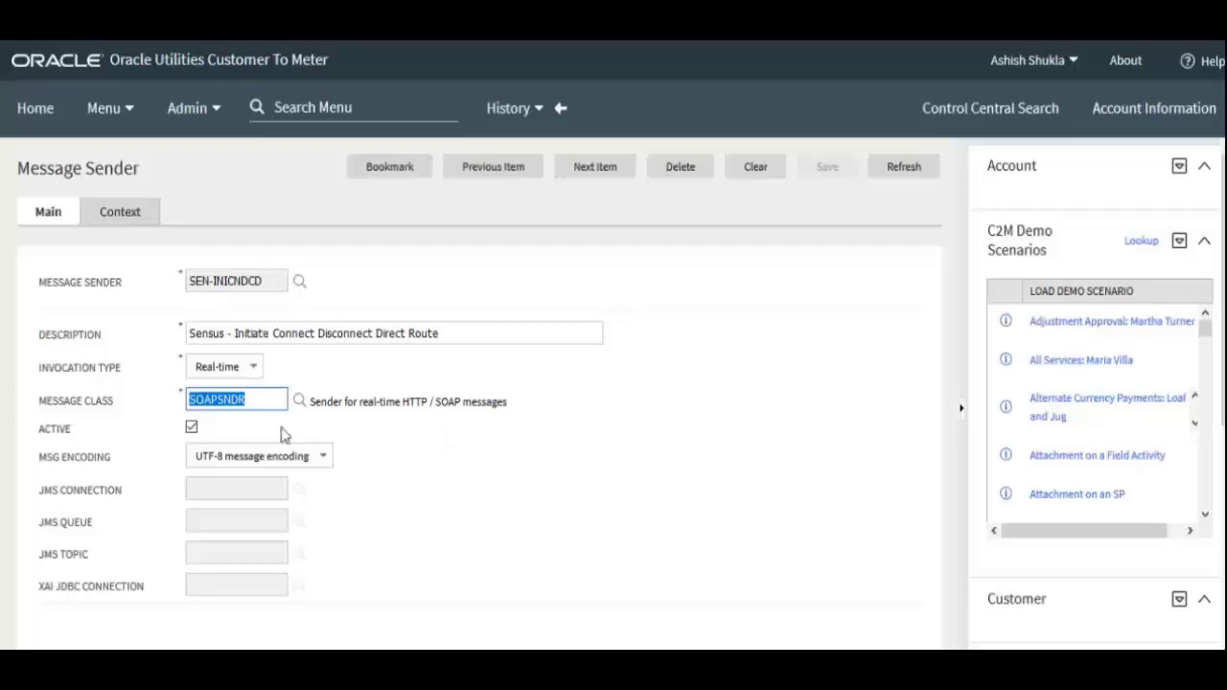
pyautogui.click(118, 218)
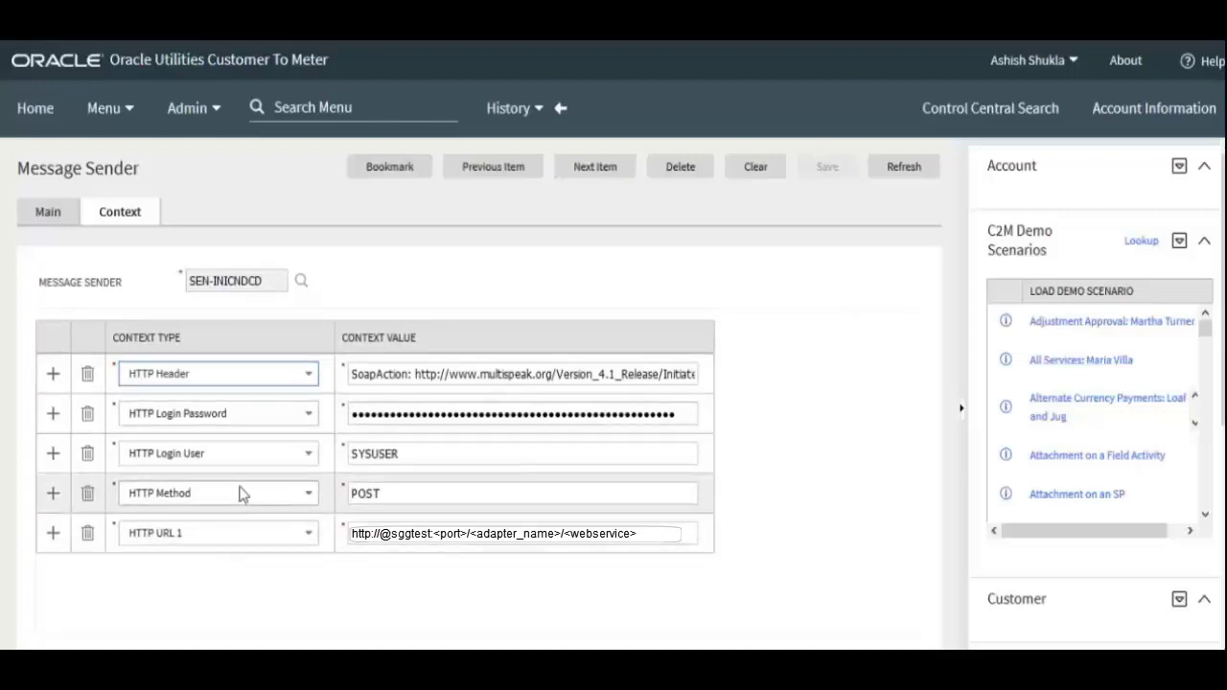
pyautogui.click(271, 384)
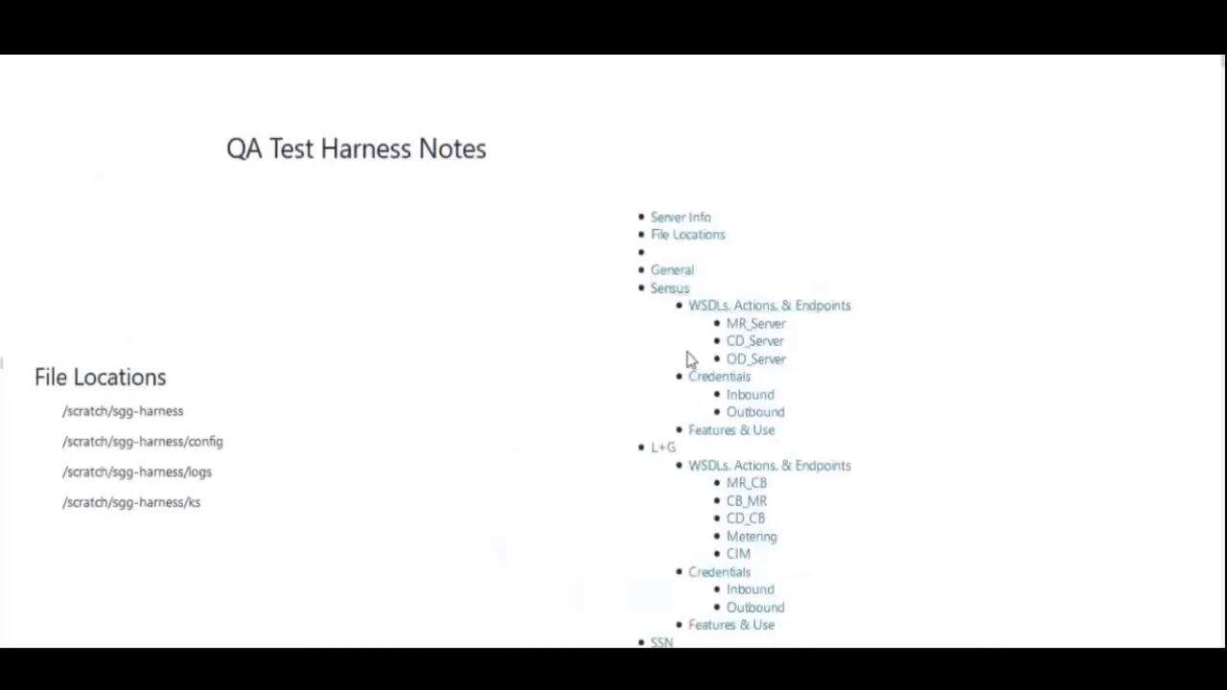
# - Look through the table of contents of the QA Test Harness Notes, covering the head-end adapters' WSDLs, endpoints and credentials
pyautogui.scroll(-1, 687, 357)
pyautogui.scroll(-1, 687, 357)
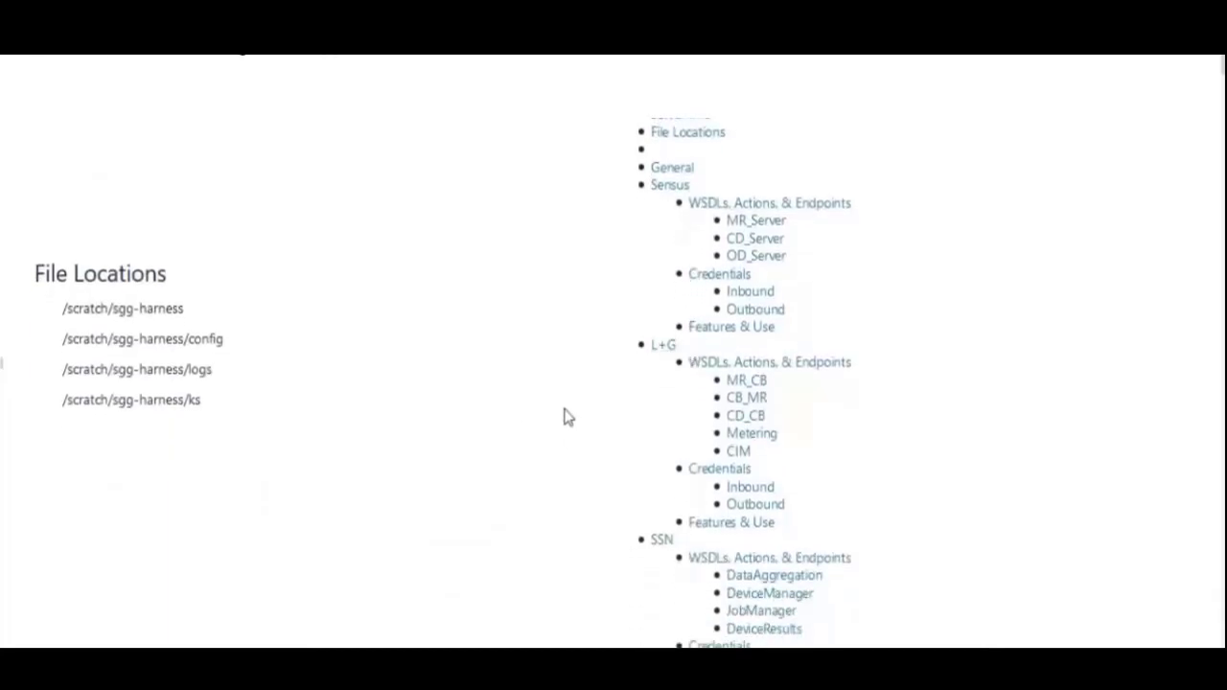
pyautogui.scroll(-2, 646, 506)
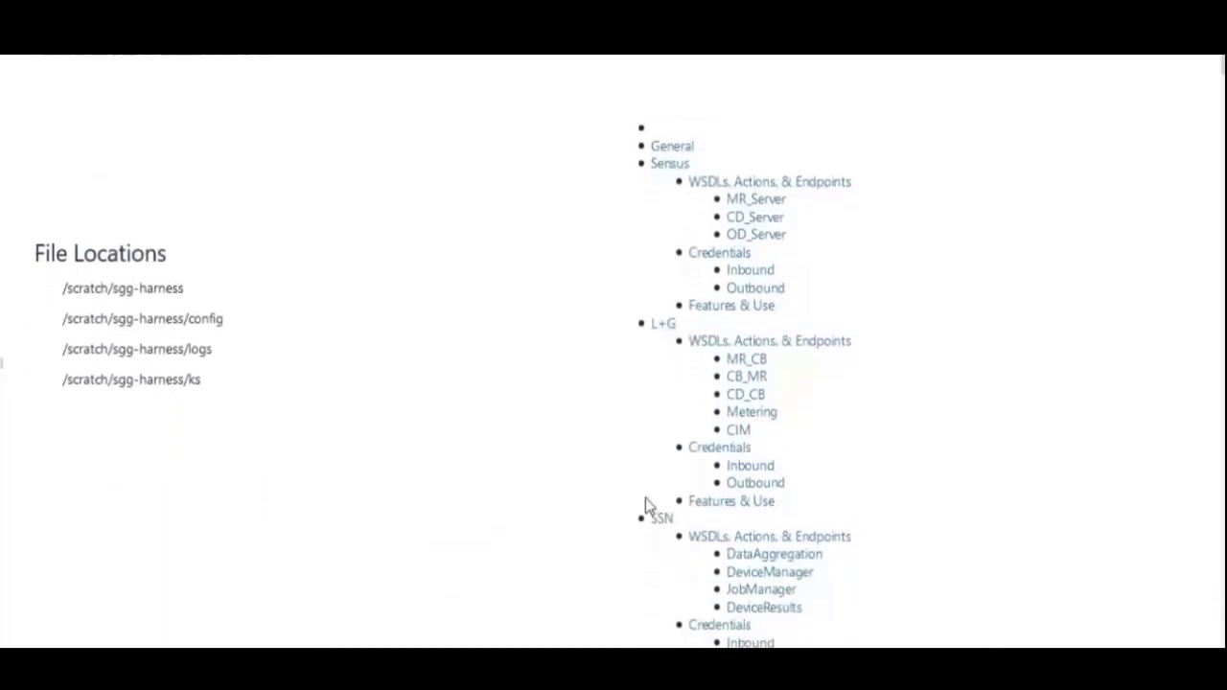
pyautogui.scroll(-4, 677, 461)
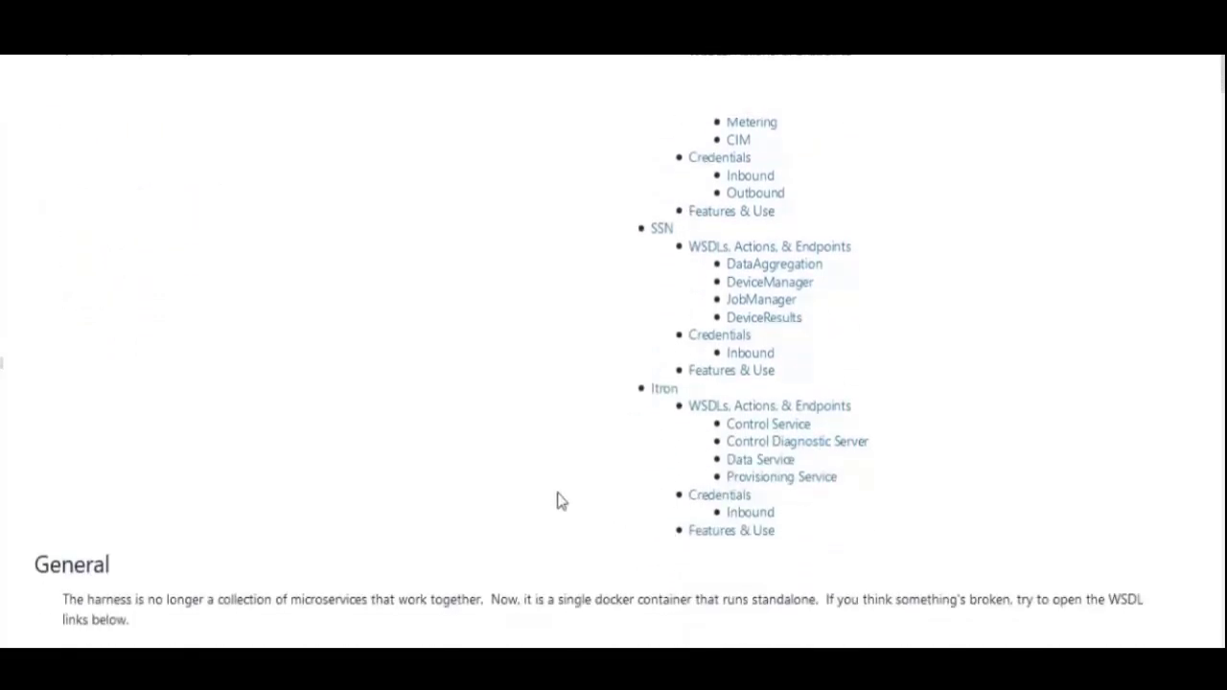
pyautogui.scroll(4, 557, 480)
pyautogui.scroll(4, 557, 452)
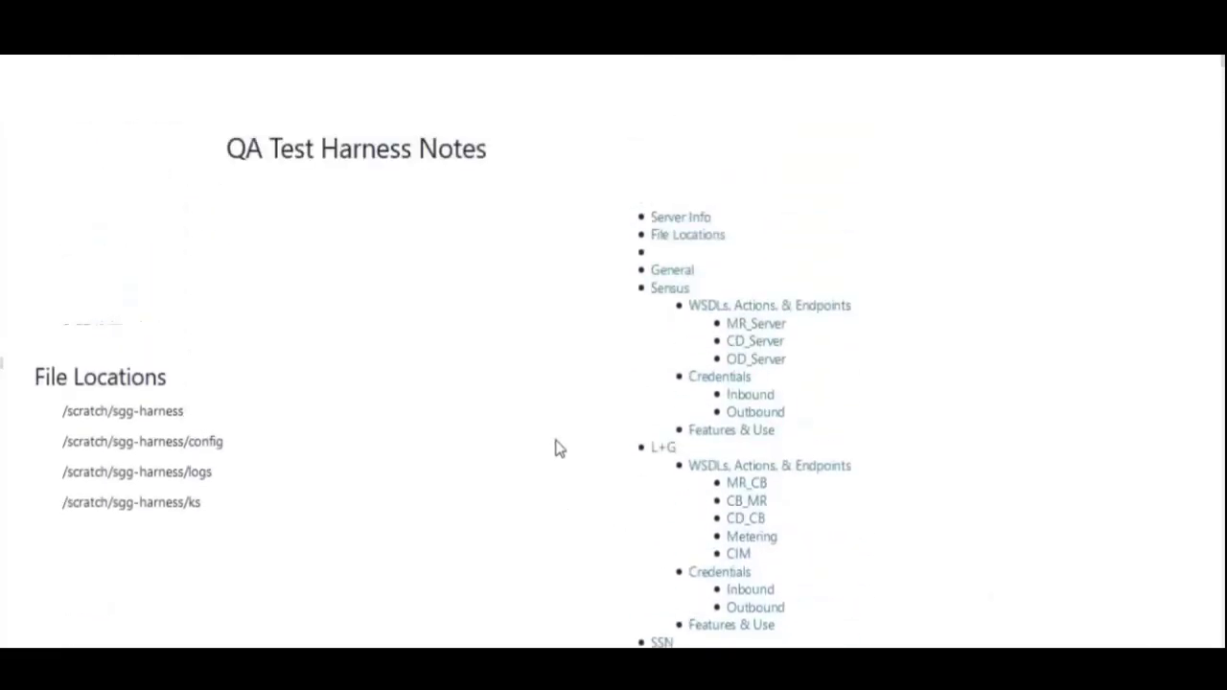
# - Display the Sensus WSDLs, Actions, & Endpoints section and compare its SOAP actions with the message sender's HTTP Header value
pyautogui.click(664, 289)
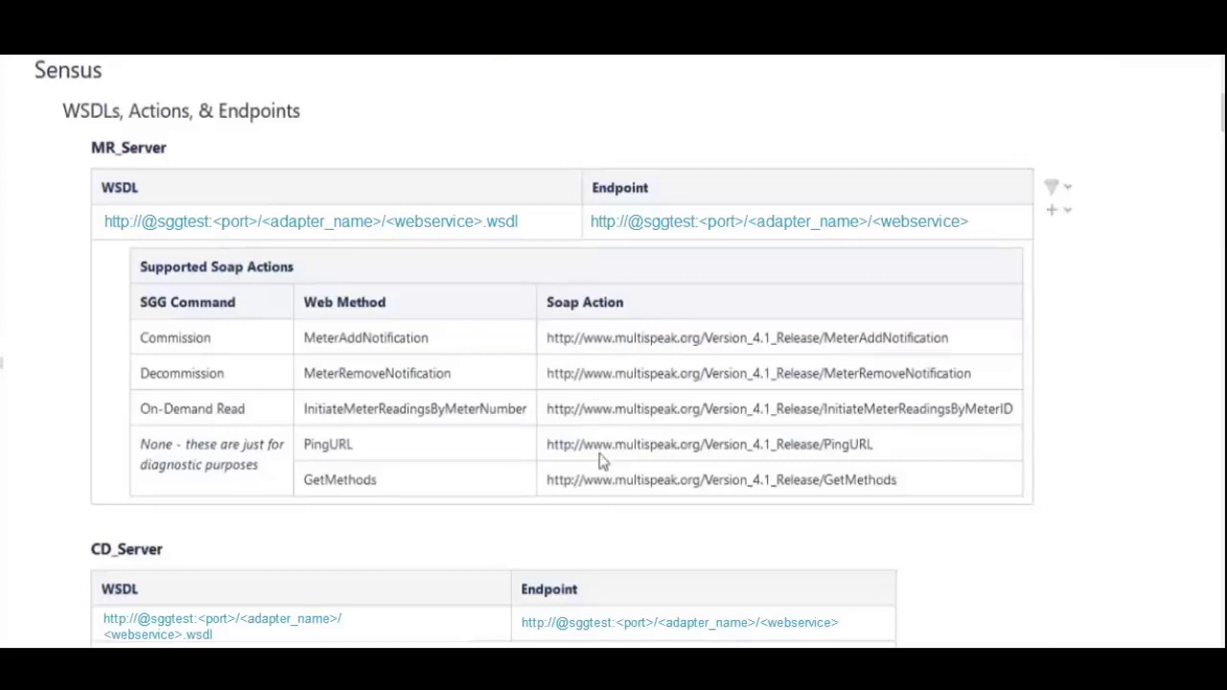
pyautogui.scroll(-1, 217, 403)
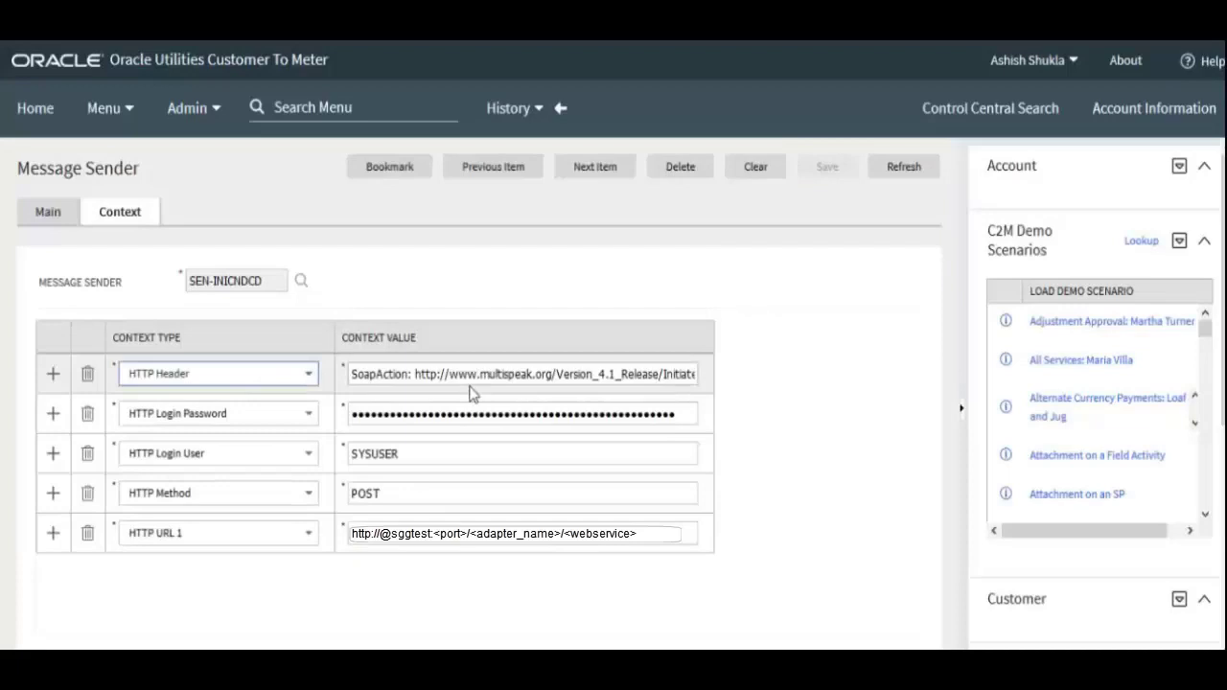
pyautogui.moveTo(468, 374); pyautogui.dragTo(750, 367)
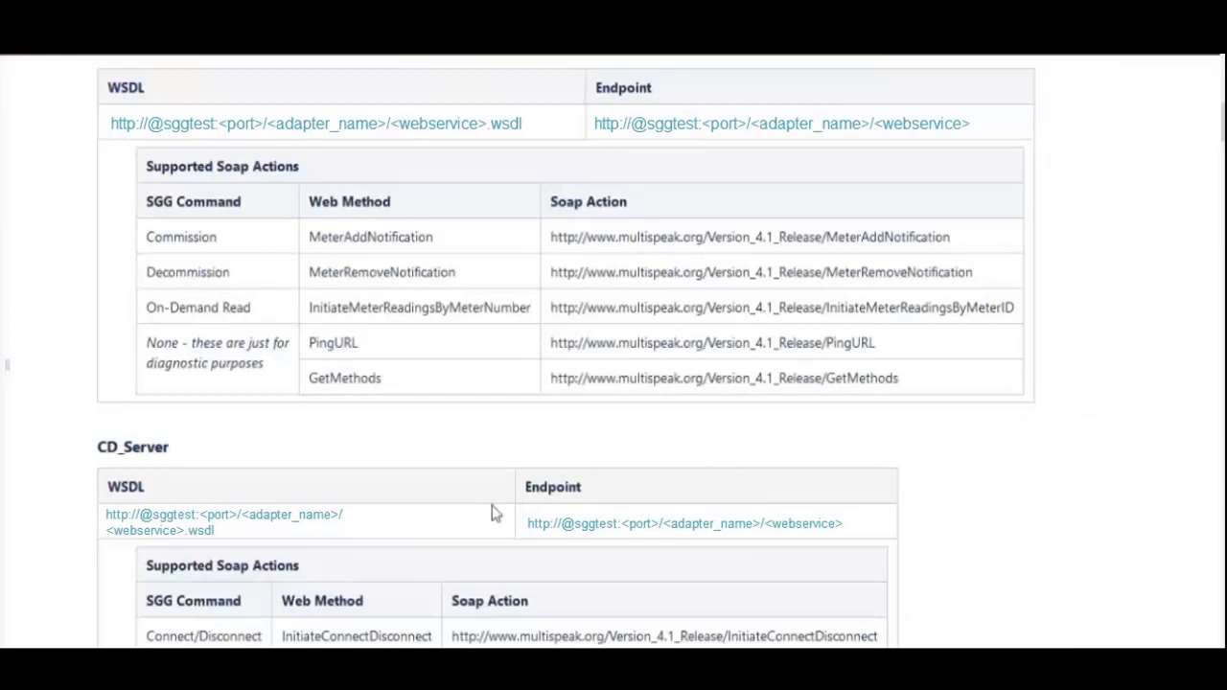
pyautogui.scroll(1, 328, 322)
pyautogui.scroll(1, 328, 322)
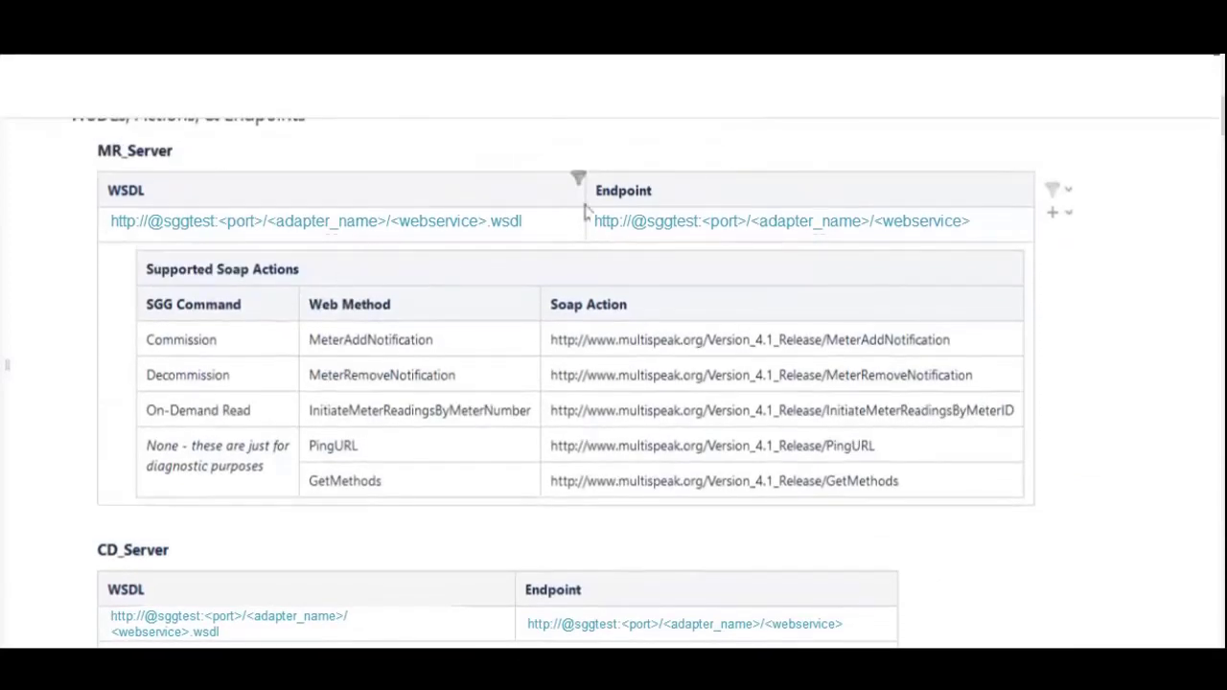
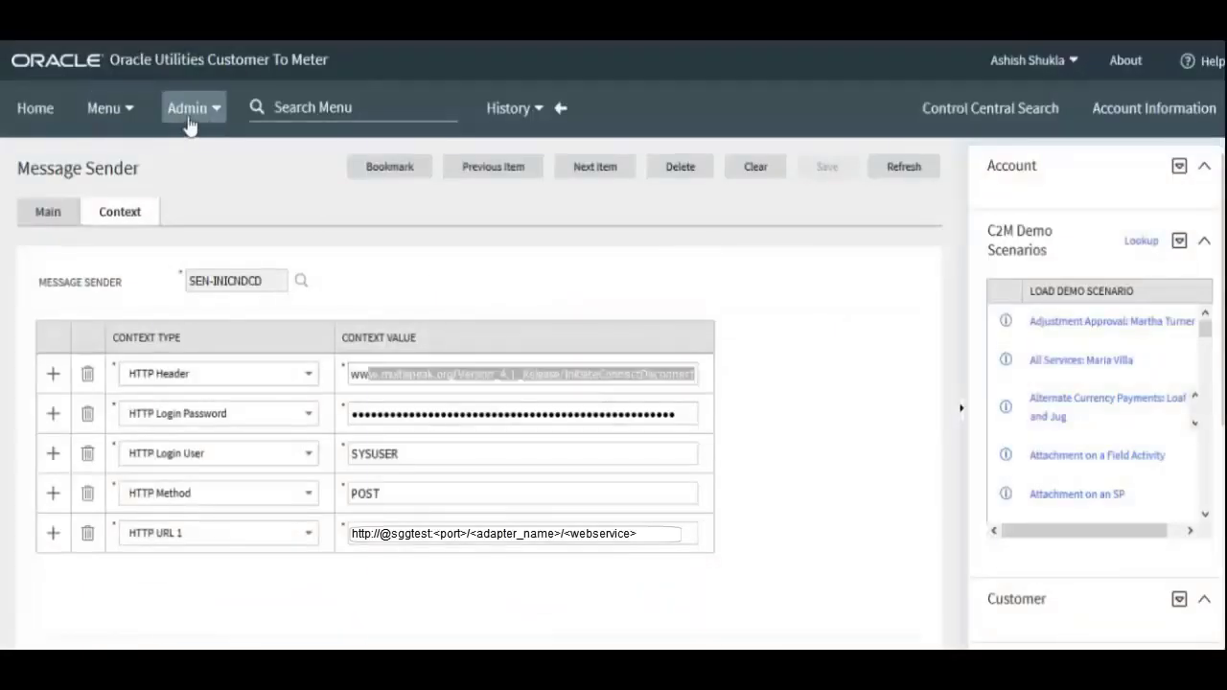
# - Search the Integration outbound message types for D6%
pyautogui.click(190, 113)
pyautogui.scroll(-2, 200, 608)
pyautogui.moveTo(236, 583)
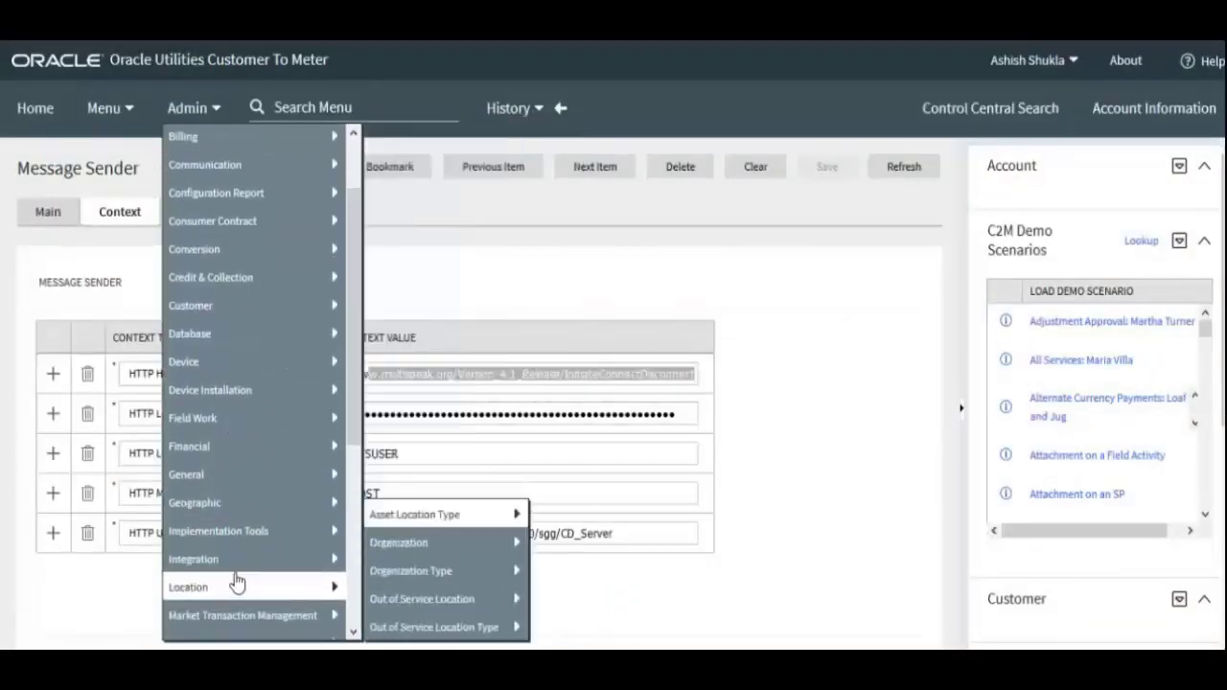
pyautogui.moveTo(240, 561)
pyautogui.moveTo(398, 530)
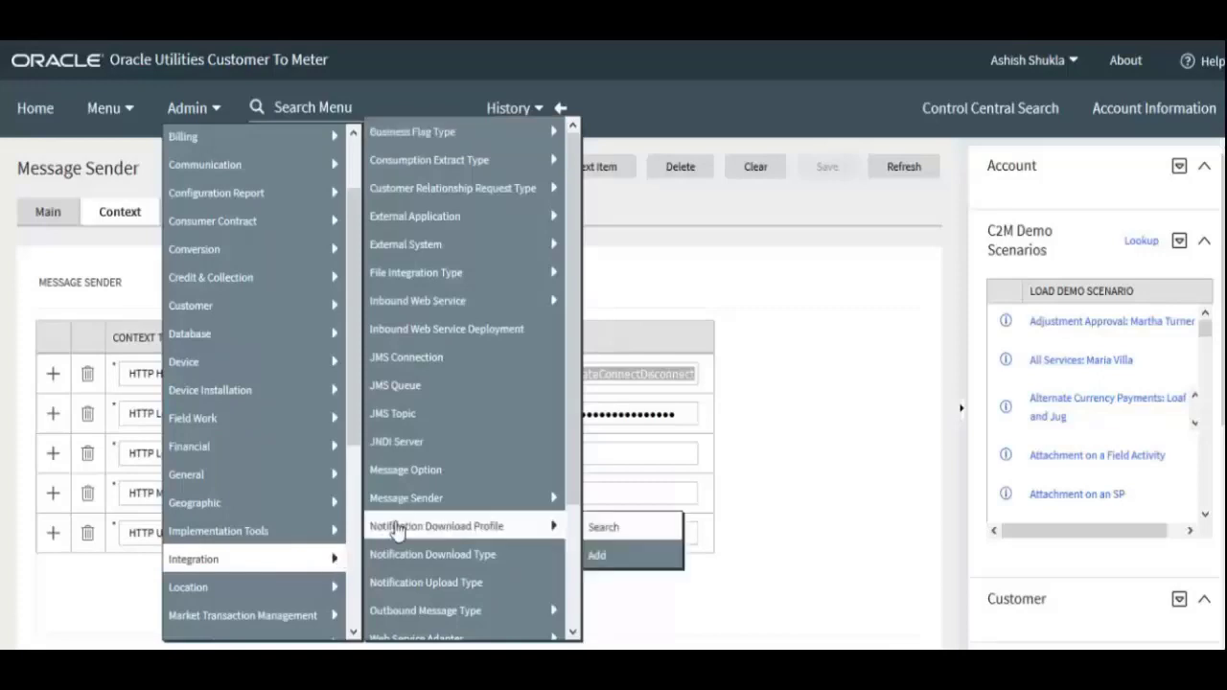
pyautogui.moveTo(436, 611)
pyautogui.click(604, 602)
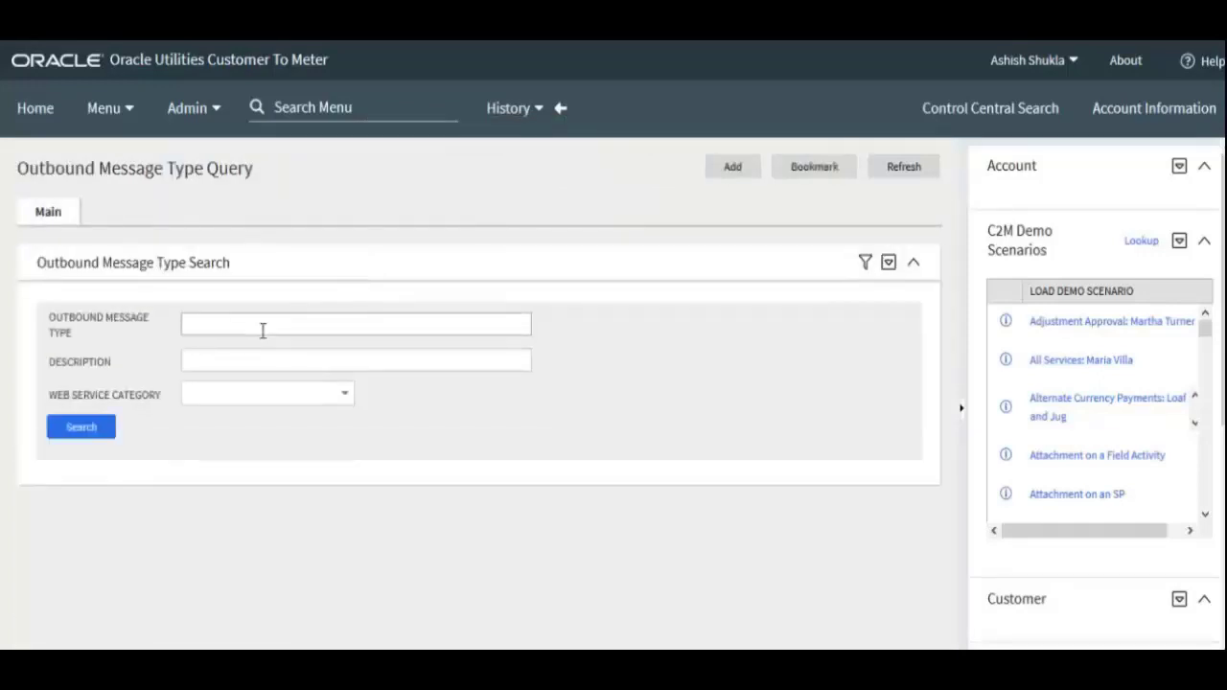
pyautogui.write('D6%')
pyautogui.press('Return')
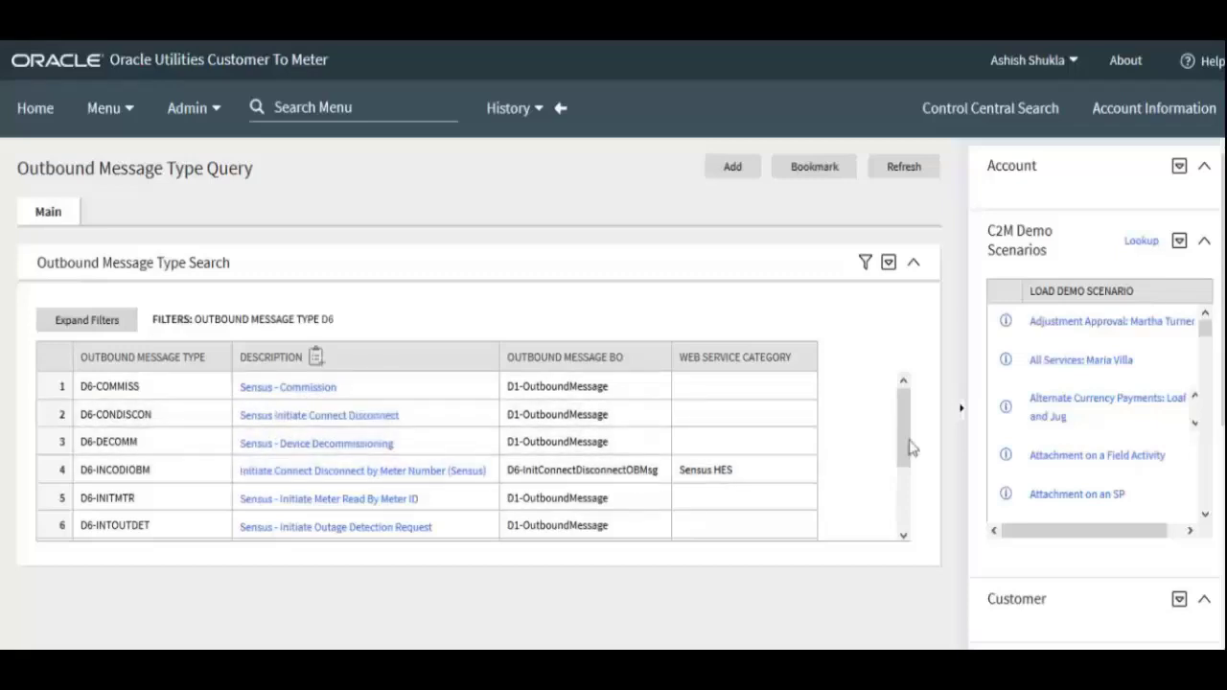
# - Look through the Sensus outbound message types, then display Sensus - Device Decommissioning and examine its details
pyautogui.moveTo(911, 443); pyautogui.dragTo(911, 407)
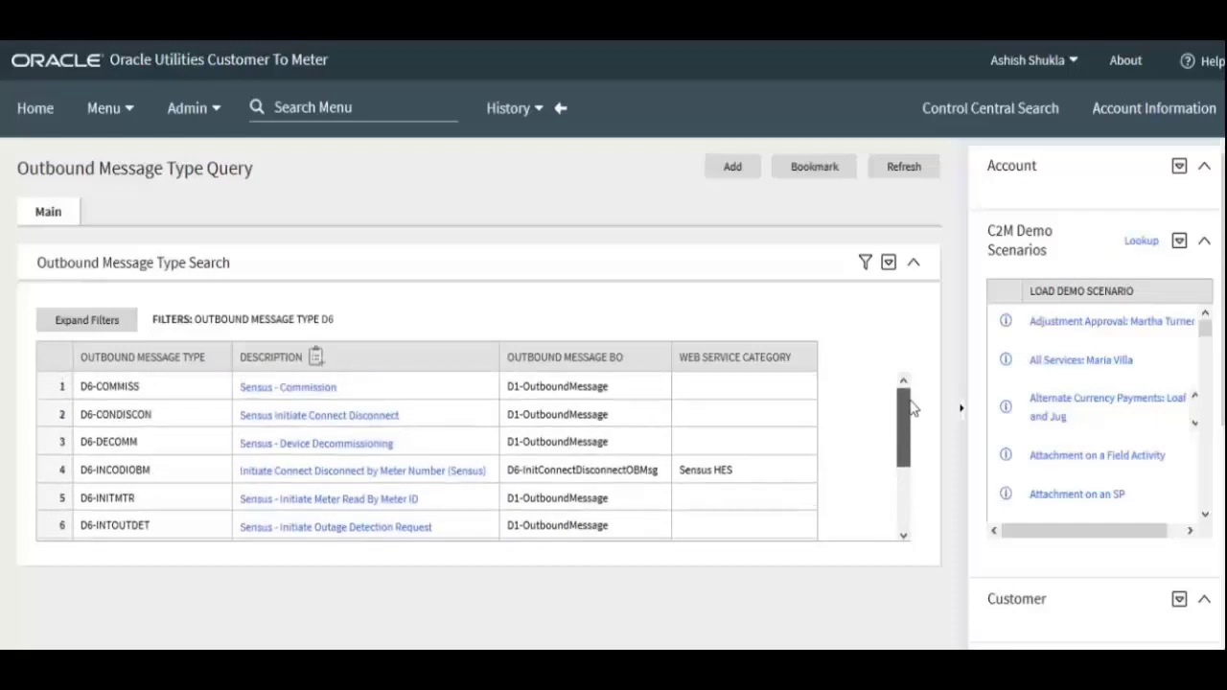
pyautogui.click(321, 456)
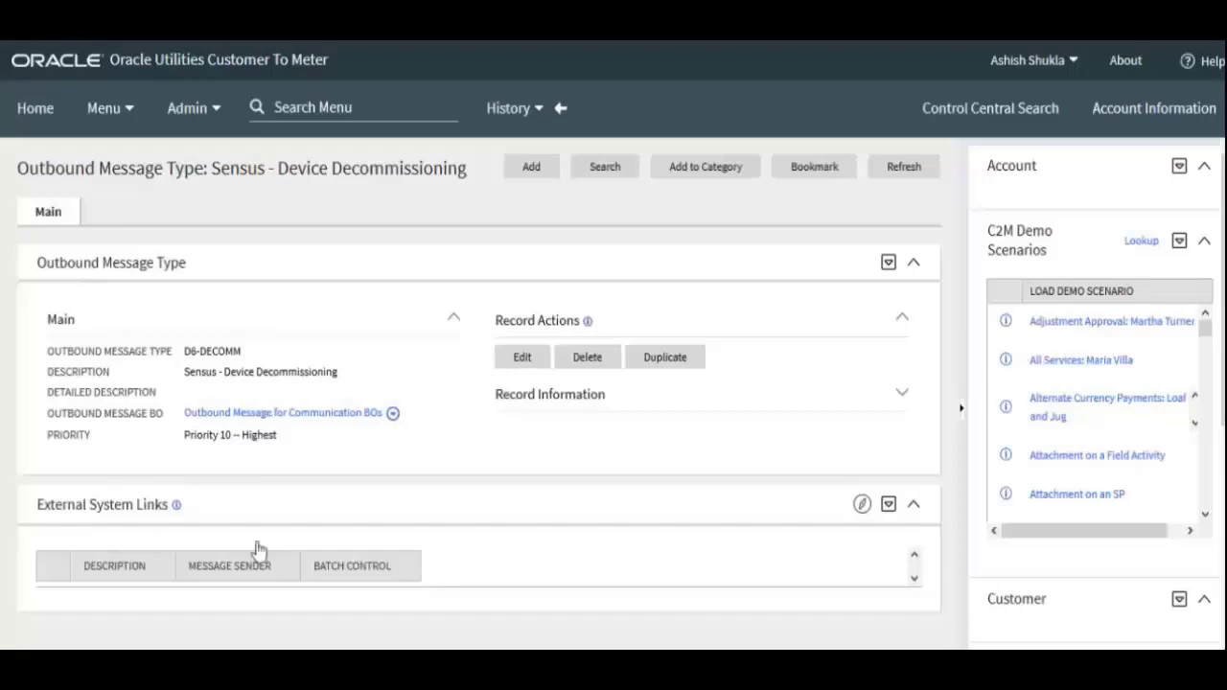
pyautogui.click(192, 613)
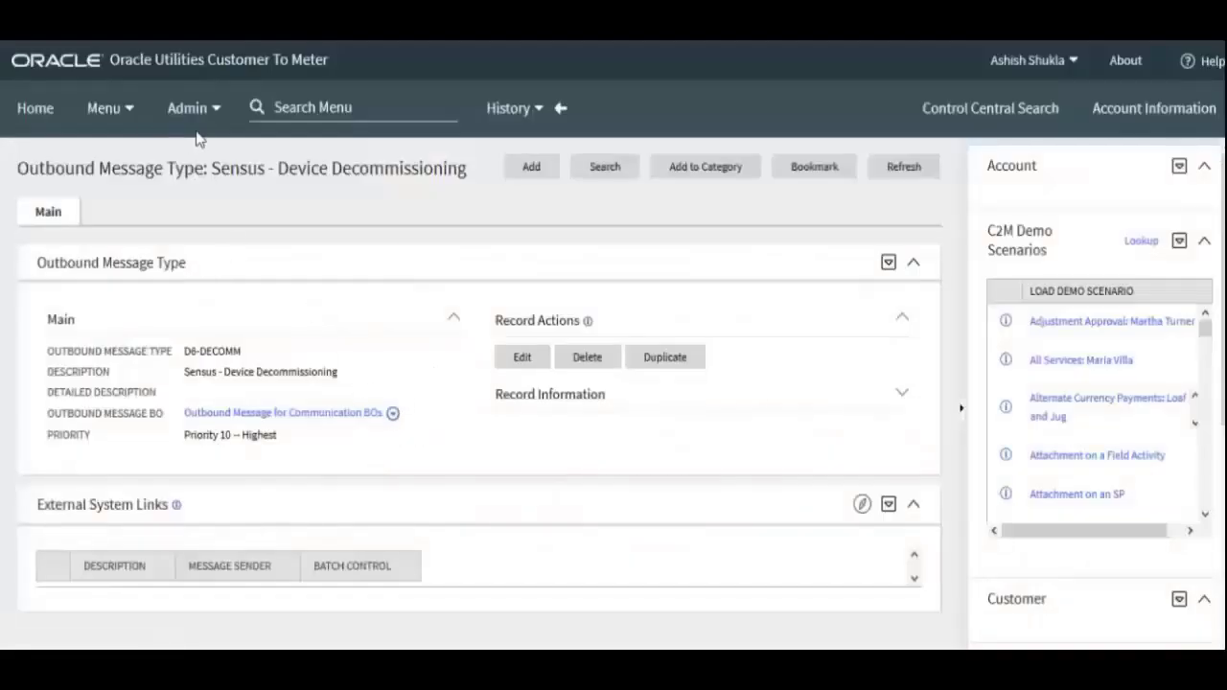
# - Open the SENSUS external system from the Integration settings and look through its outbound message types
pyautogui.click(199, 110)
pyautogui.moveTo(190, 164)
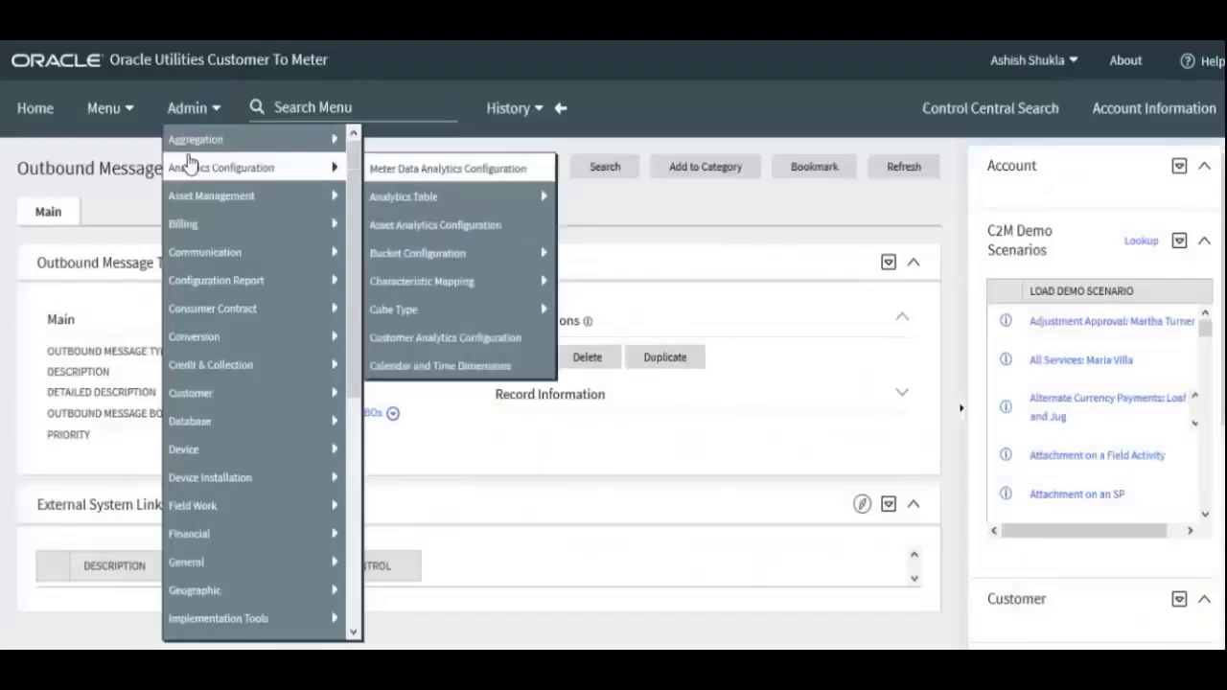
pyautogui.scroll(-3, 254, 575)
pyautogui.moveTo(259, 522)
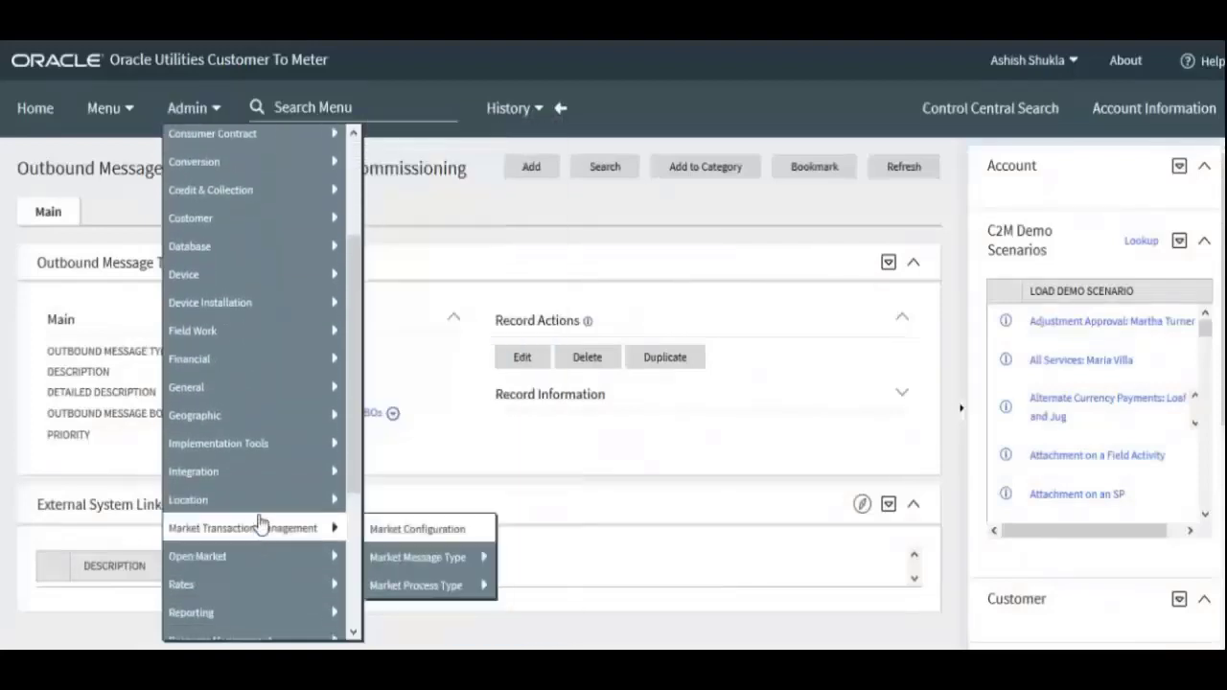
pyautogui.moveTo(266, 470)
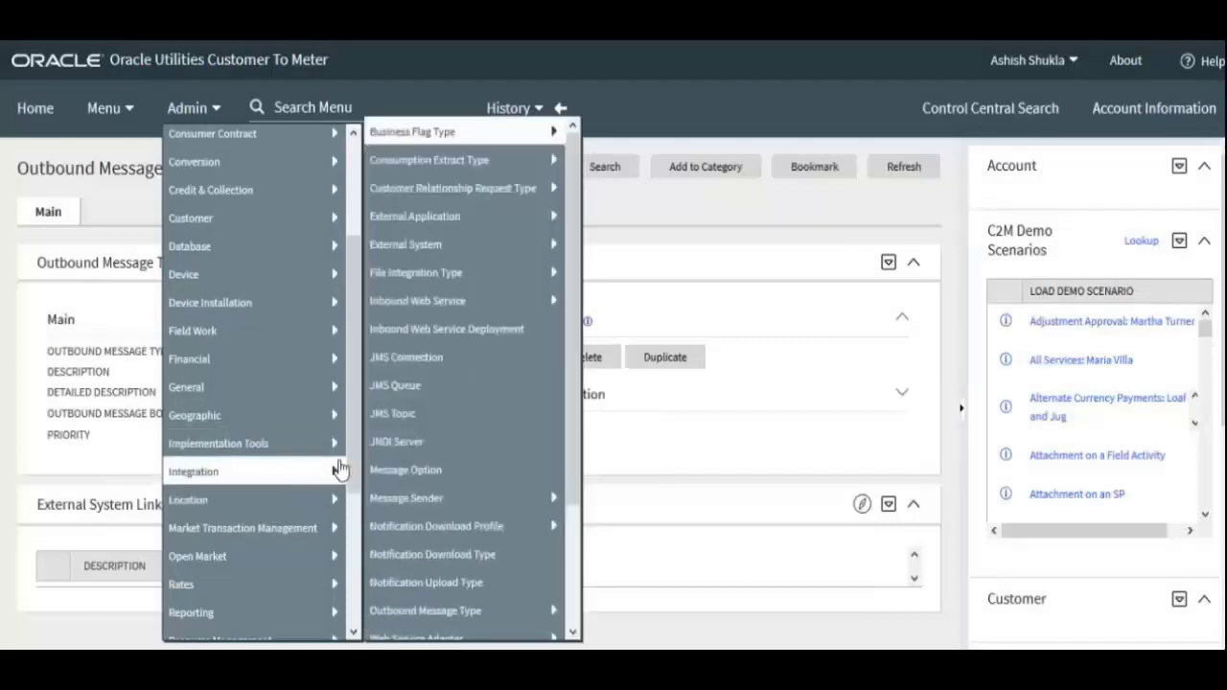
pyautogui.moveTo(479, 245)
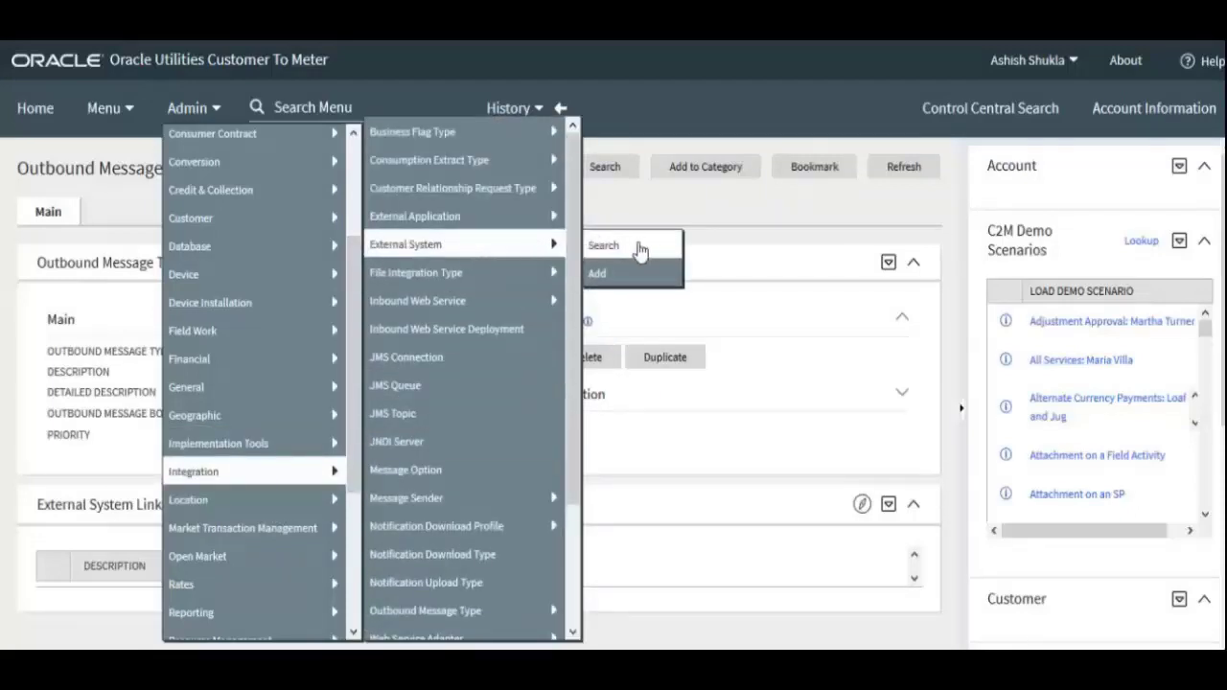
pyautogui.click(639, 248)
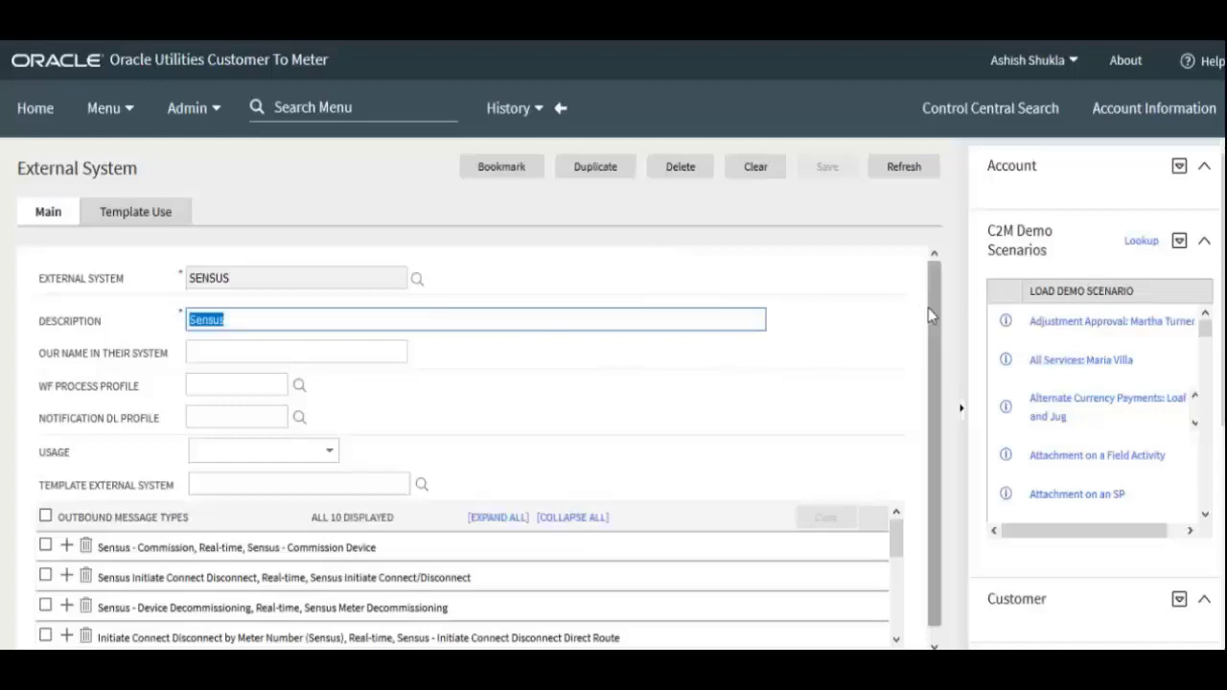
pyautogui.scroll(-2, 408, 587)
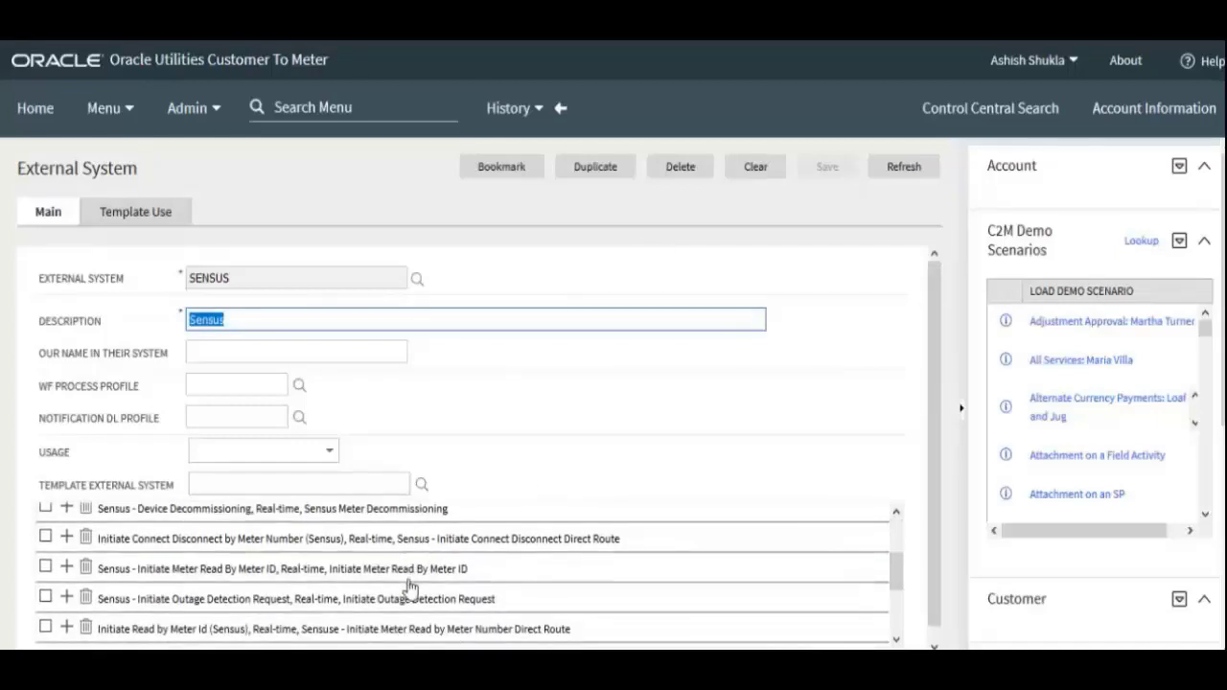
pyautogui.scroll(2, 439, 583)
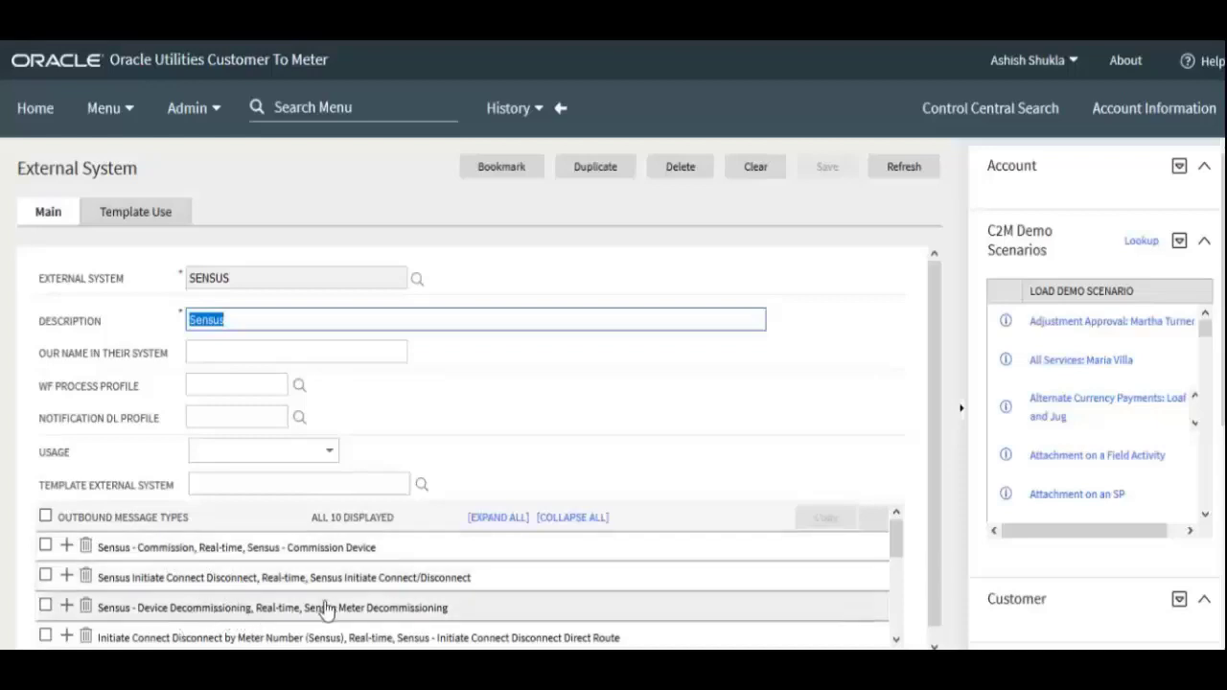
# - Expand the Sensus - Commission outbound message type and examine its processing method, message sender, date/time format and XSL settings
pyautogui.click(213, 554)
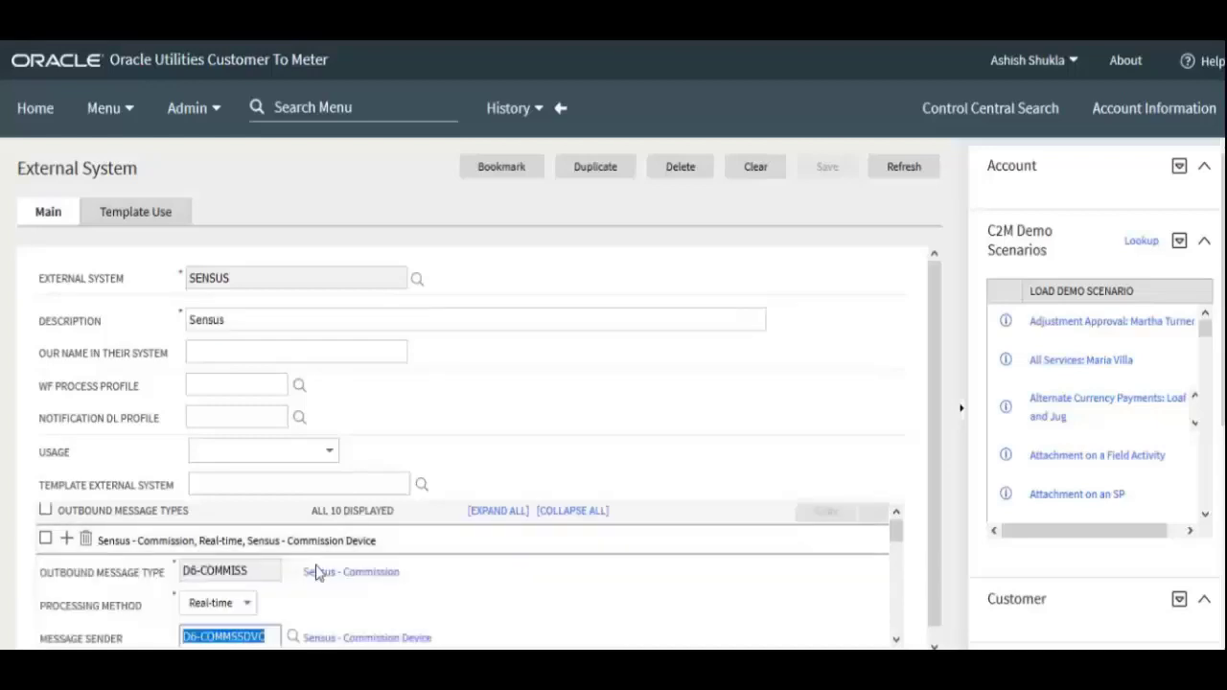
pyautogui.scroll(-1, 938, 432)
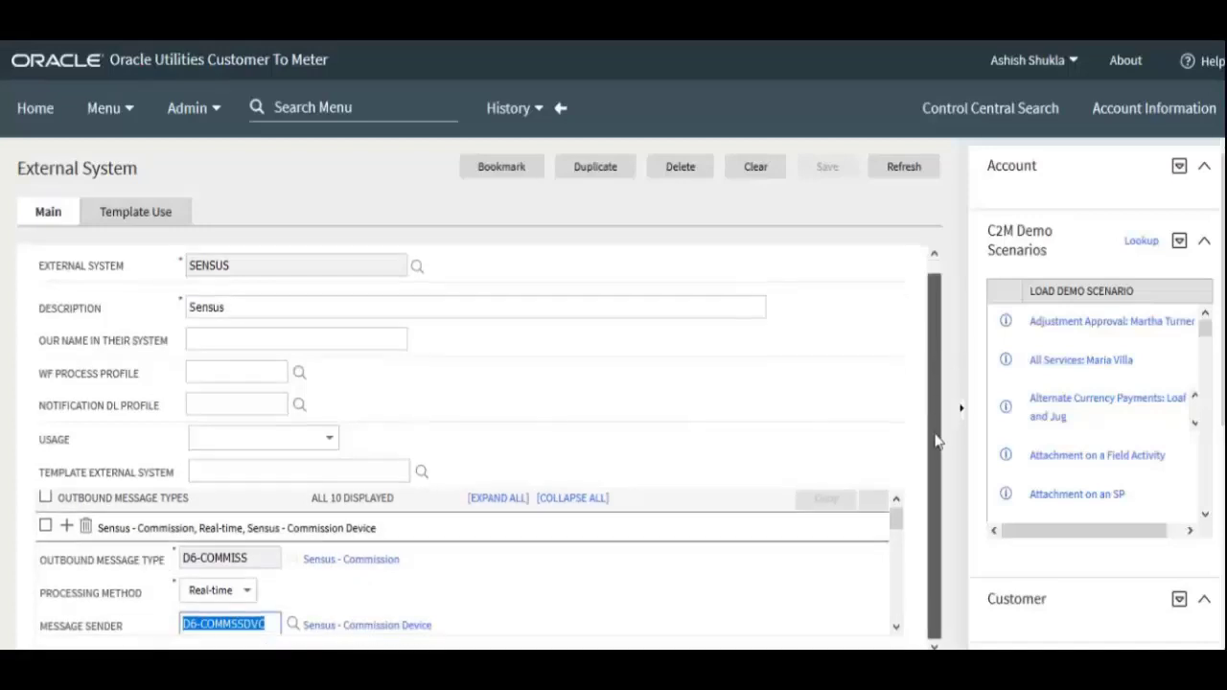
pyautogui.click(896, 627)
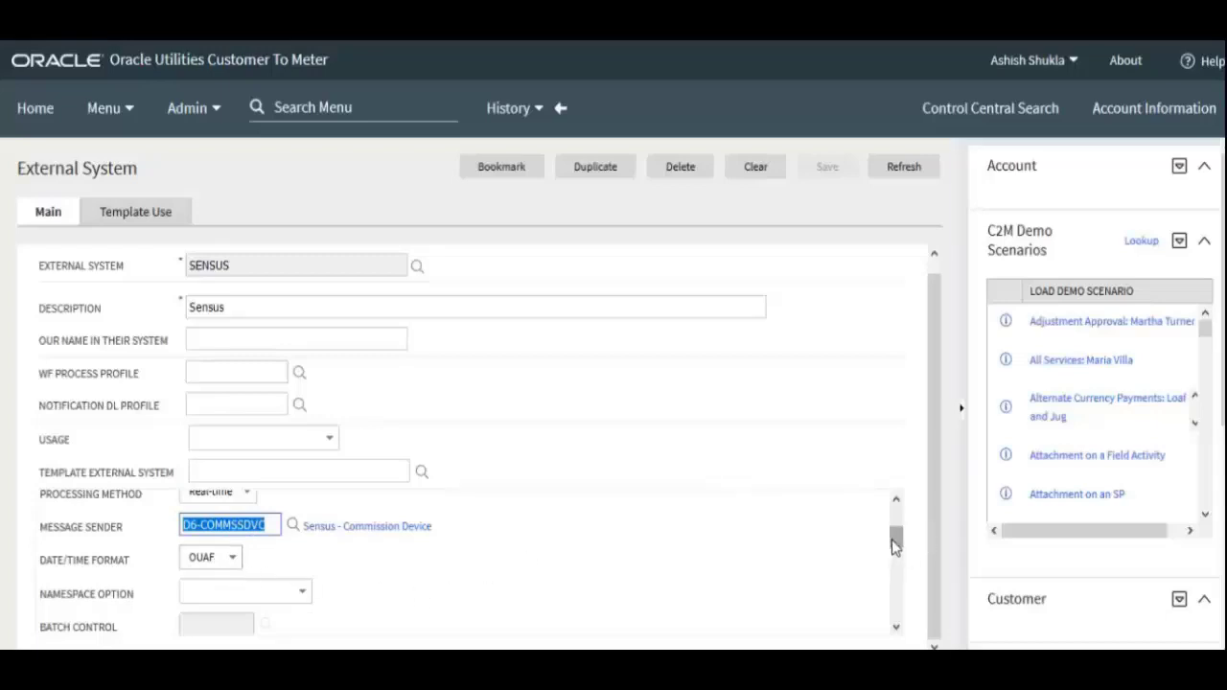
pyautogui.moveTo(896, 545); pyautogui.dragTo(897, 568)
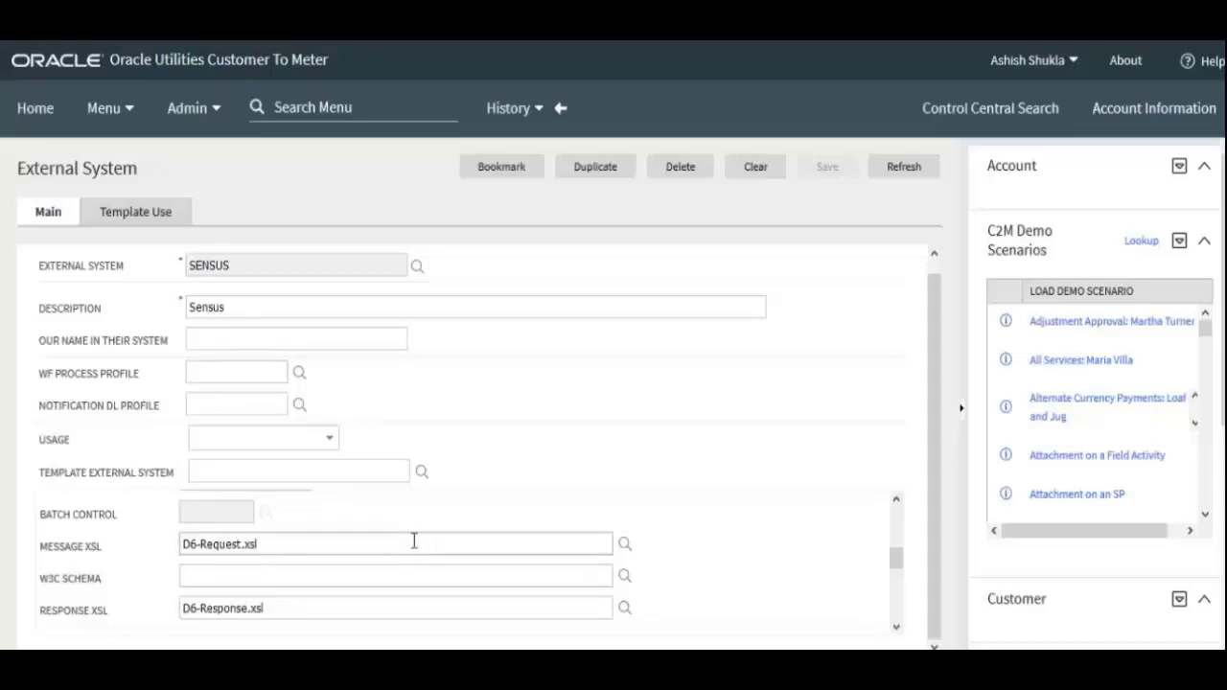
# - Look up the message XSL by searching XAI files of type XSL file with the name D6%
pyautogui.click(625, 548)
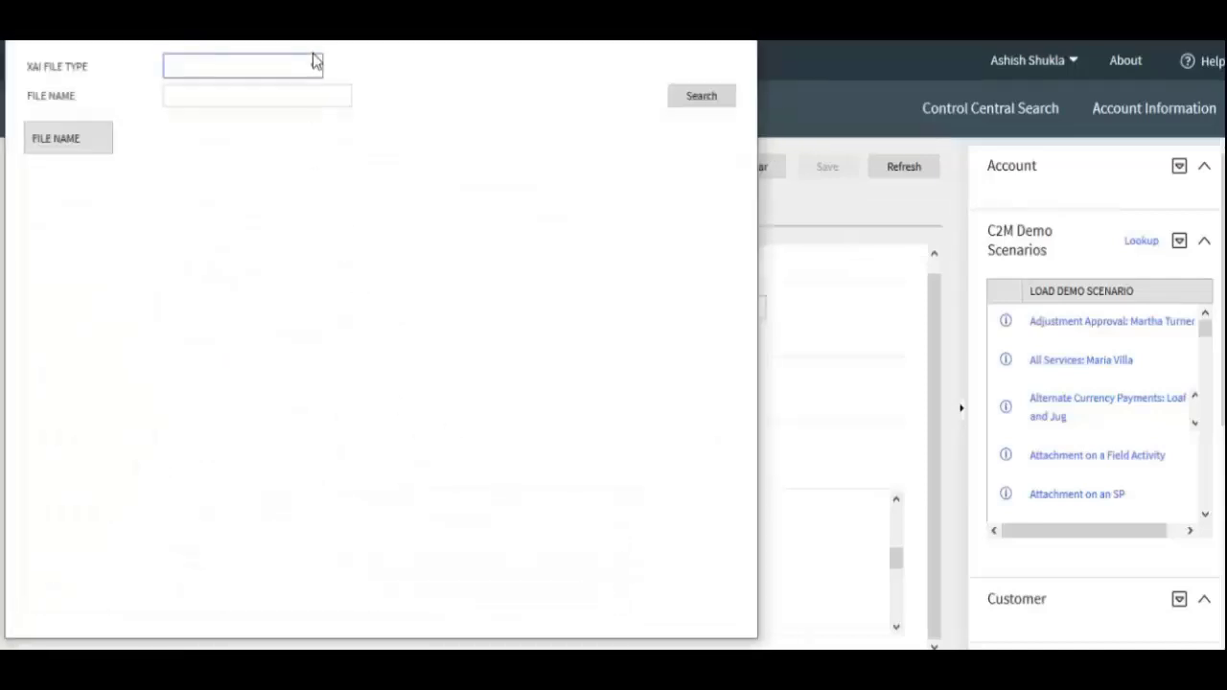
pyautogui.click(317, 62)
pyautogui.click(272, 155)
pyautogui.click(272, 99)
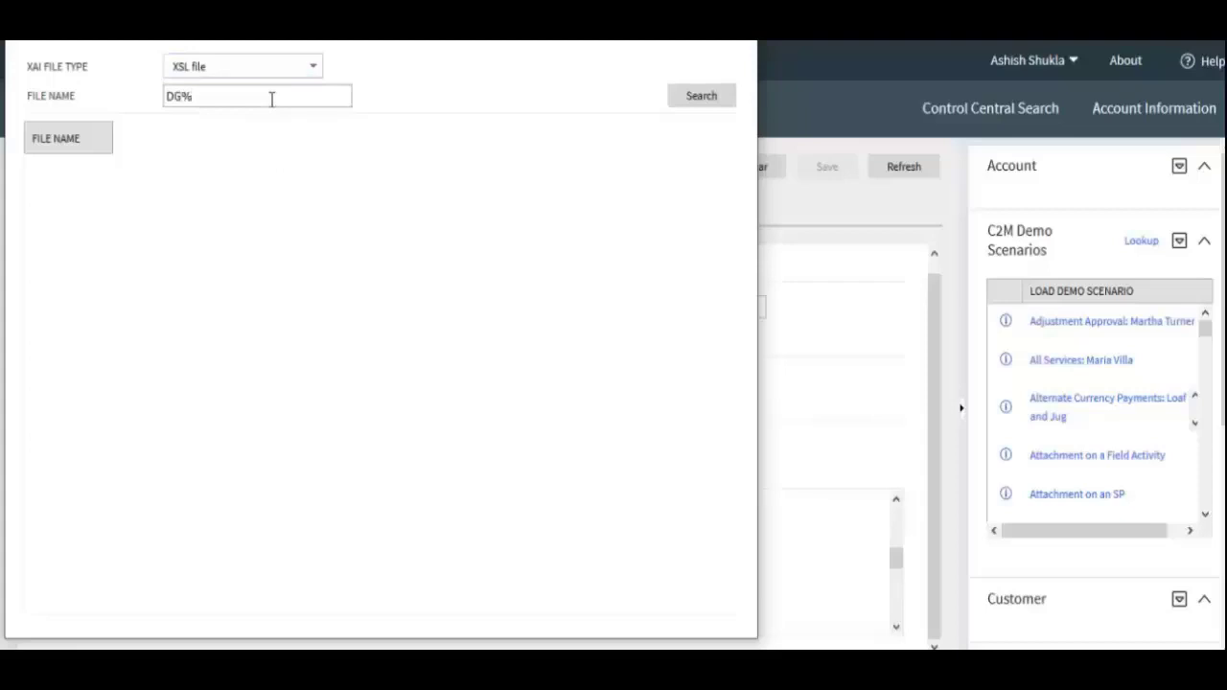
pyautogui.press('Return')
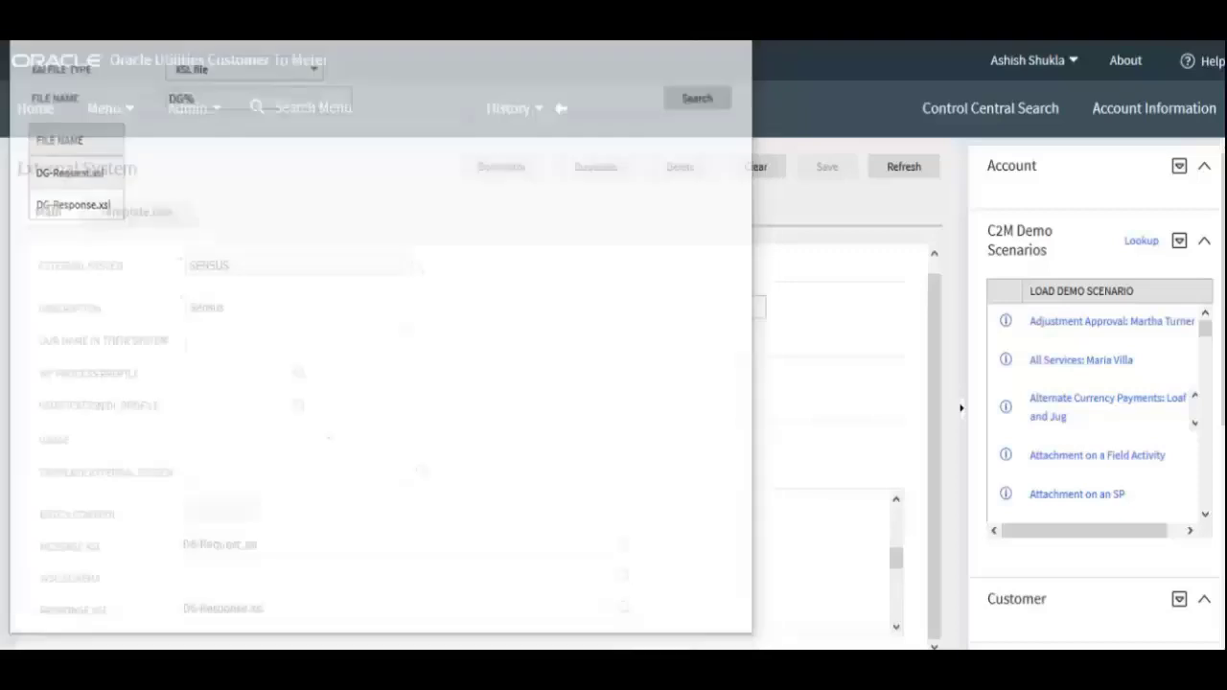
# - Look over the remaining outbound message types of the SENSUS external system and return to the Sensus - Commission entry
pyautogui.scroll(-5, 396, 518)
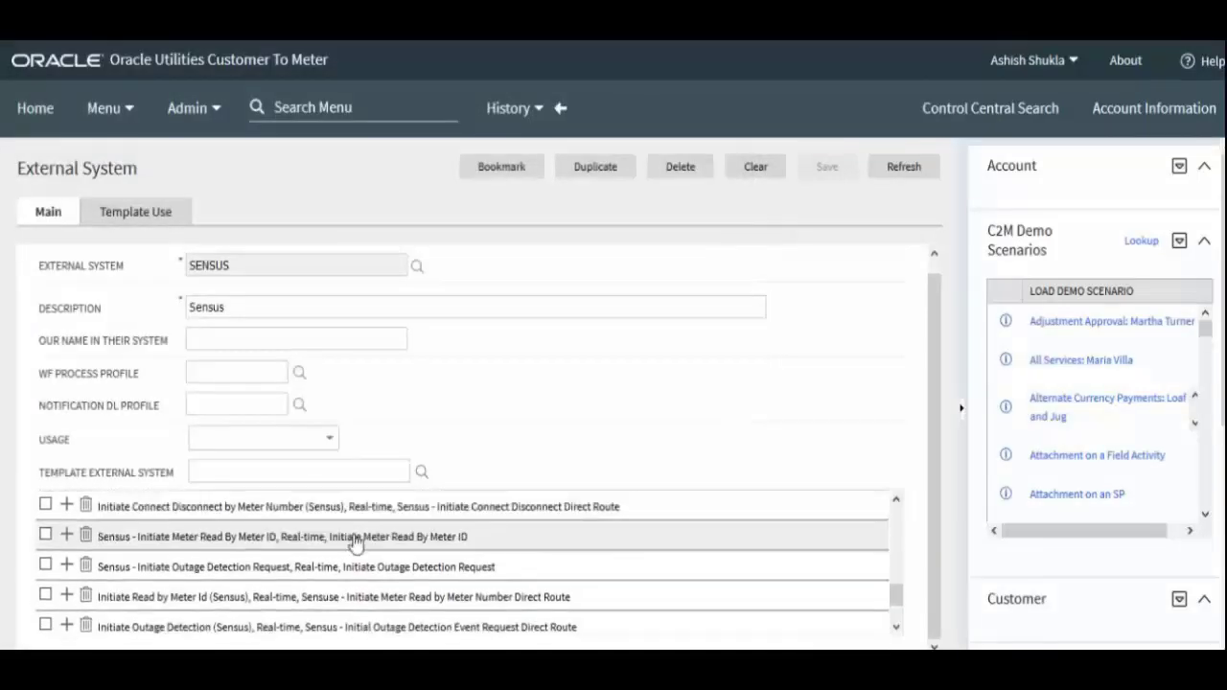
pyautogui.scroll(4, 355, 542)
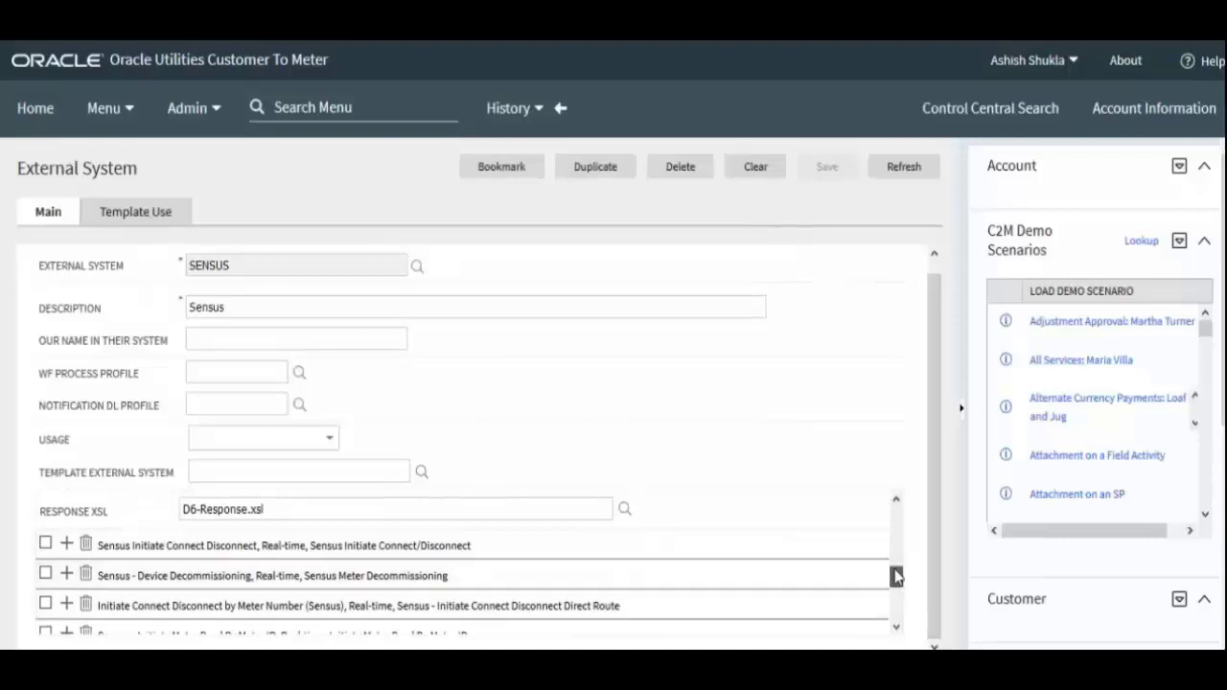
pyautogui.moveTo(897, 575); pyautogui.dragTo(896, 512)
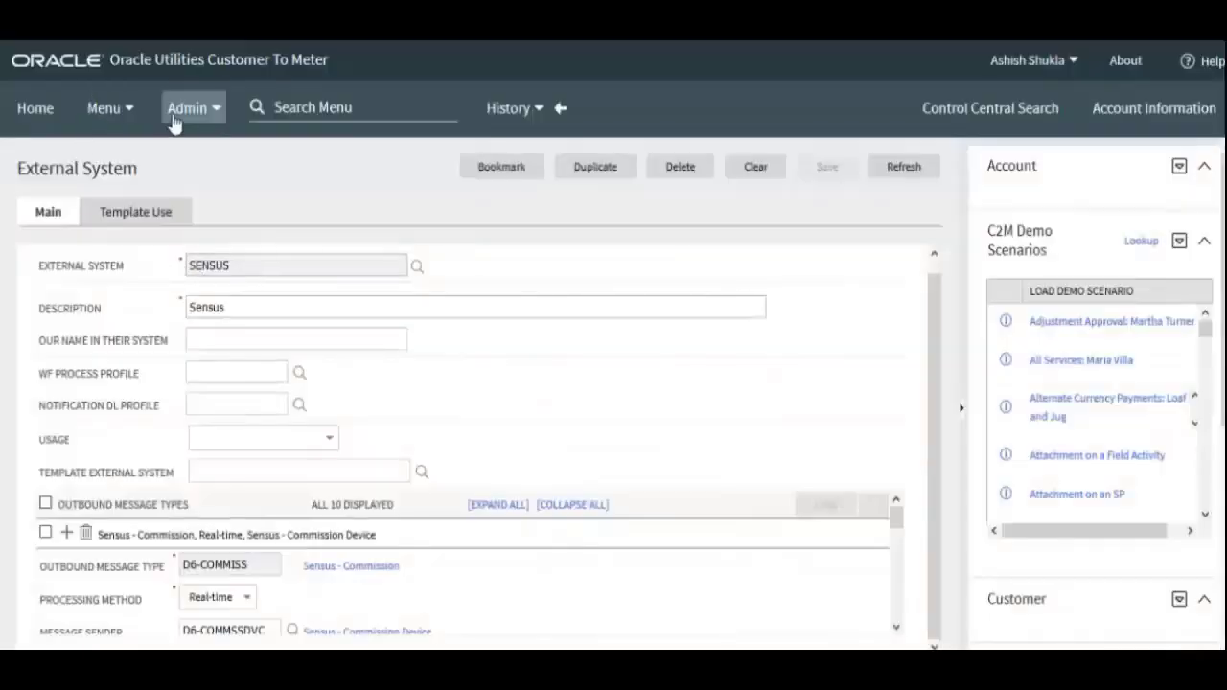
# - Open the head-end system search from the Device administration settings and display the SENSUS service provider's details
pyautogui.click(188, 111)
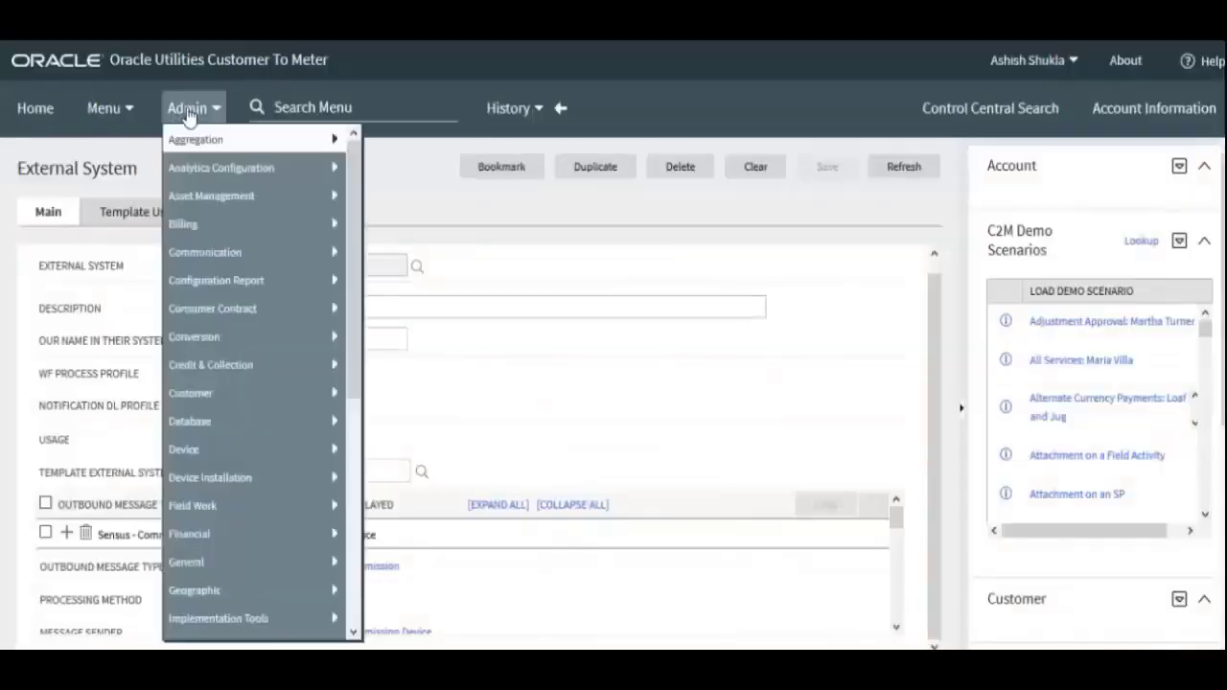
pyautogui.moveTo(233, 451)
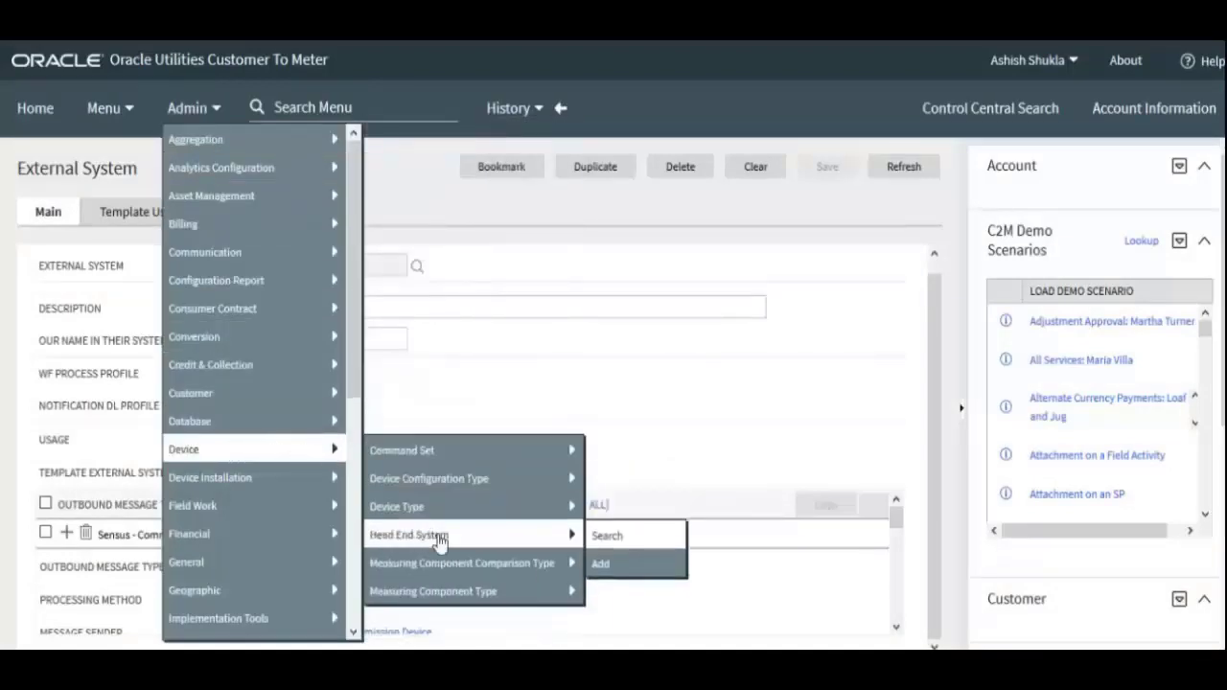
pyautogui.moveTo(576, 521)
pyautogui.click(614, 535)
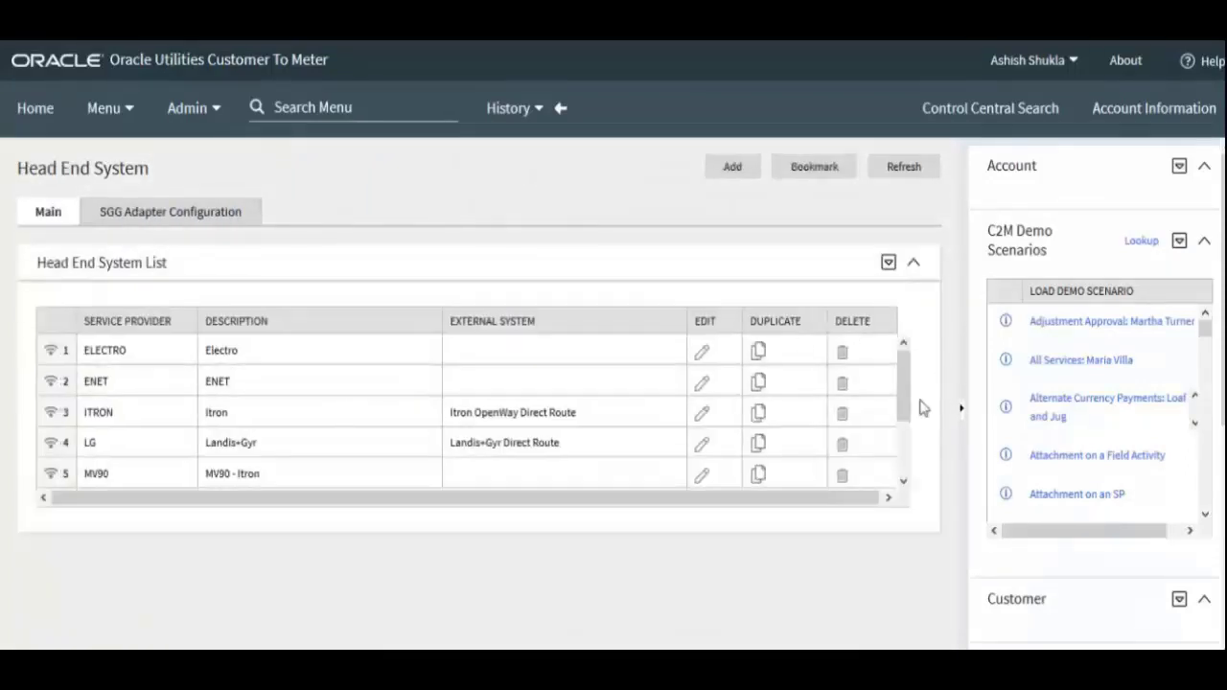
pyautogui.moveTo(908, 385); pyautogui.dragTo(906, 450)
pyautogui.click(50, 444)
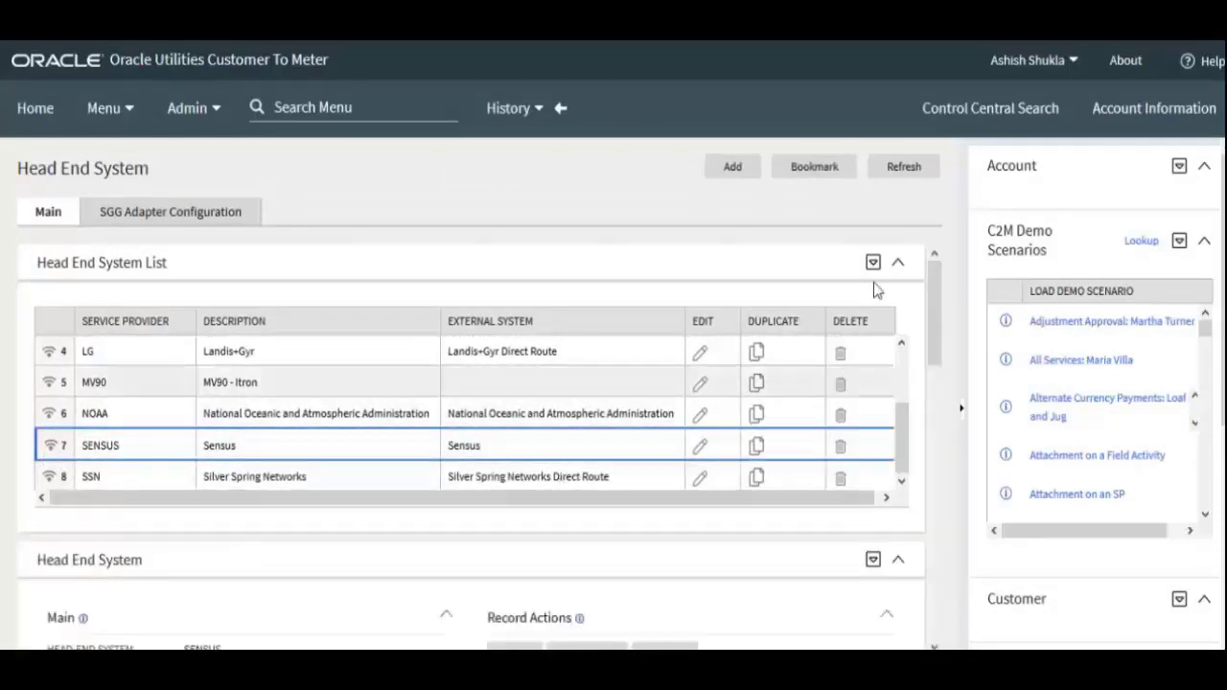
# - Examine the SENSUS head-end system's external system, name/ID in their system, device and measuring component ID types, and date/time formats
pyautogui.moveTo(929, 306); pyautogui.dragTo(933, 393)
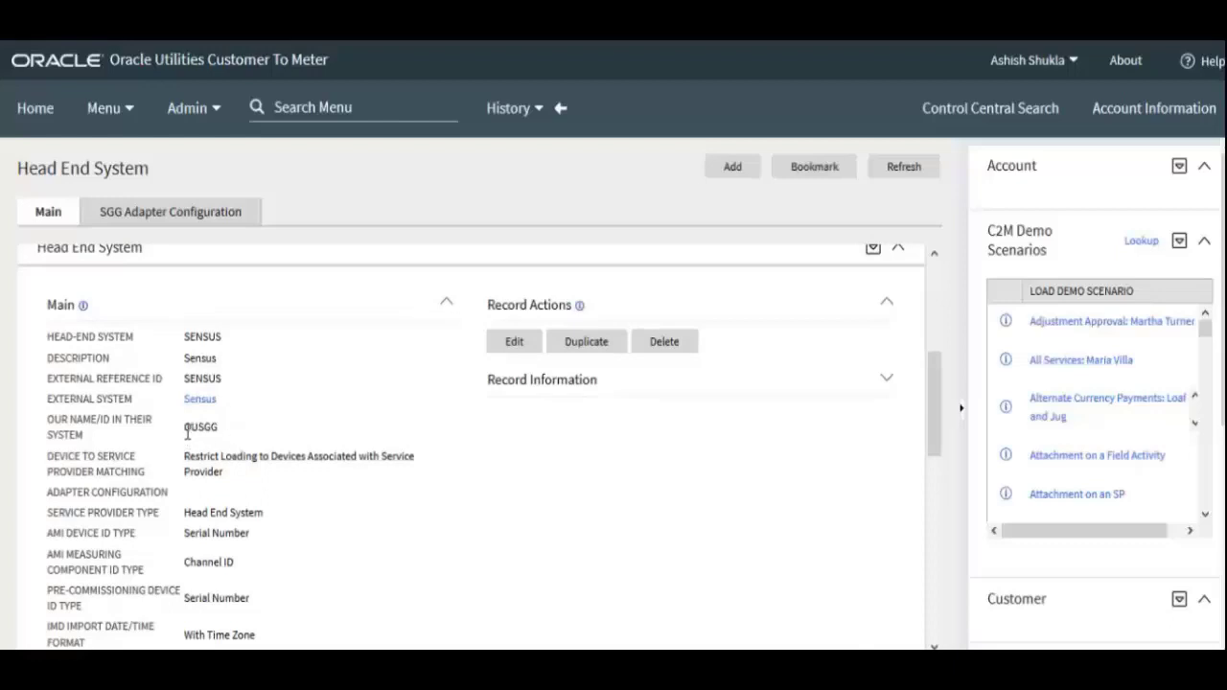
pyautogui.moveTo(187, 434); pyautogui.dragTo(209, 434)
pyautogui.scroll(-3, 244, 503)
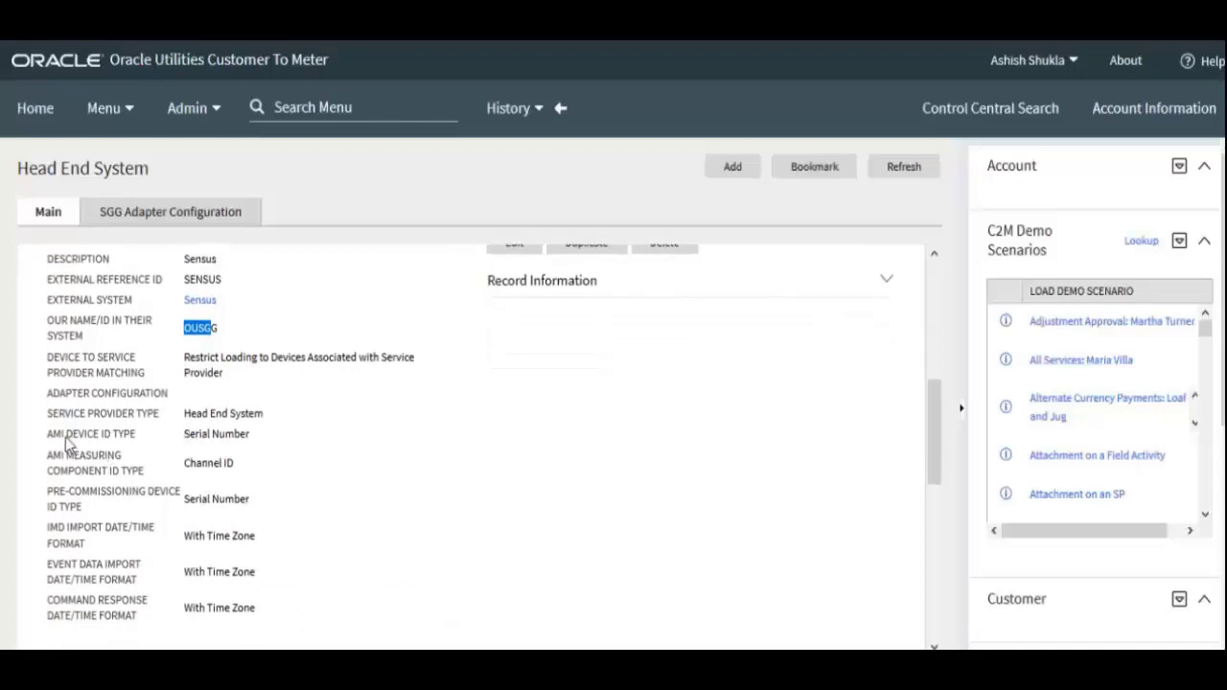
pyautogui.moveTo(65, 434); pyautogui.dragTo(103, 437)
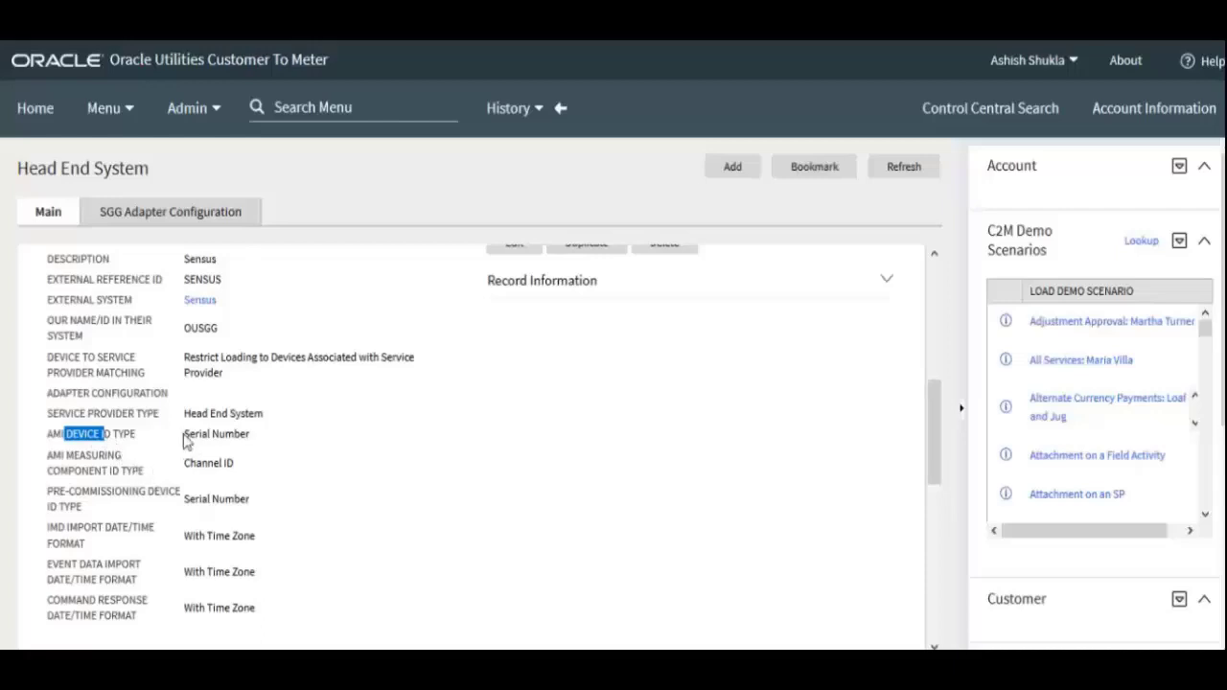
pyautogui.moveTo(185, 436); pyautogui.dragTo(226, 439)
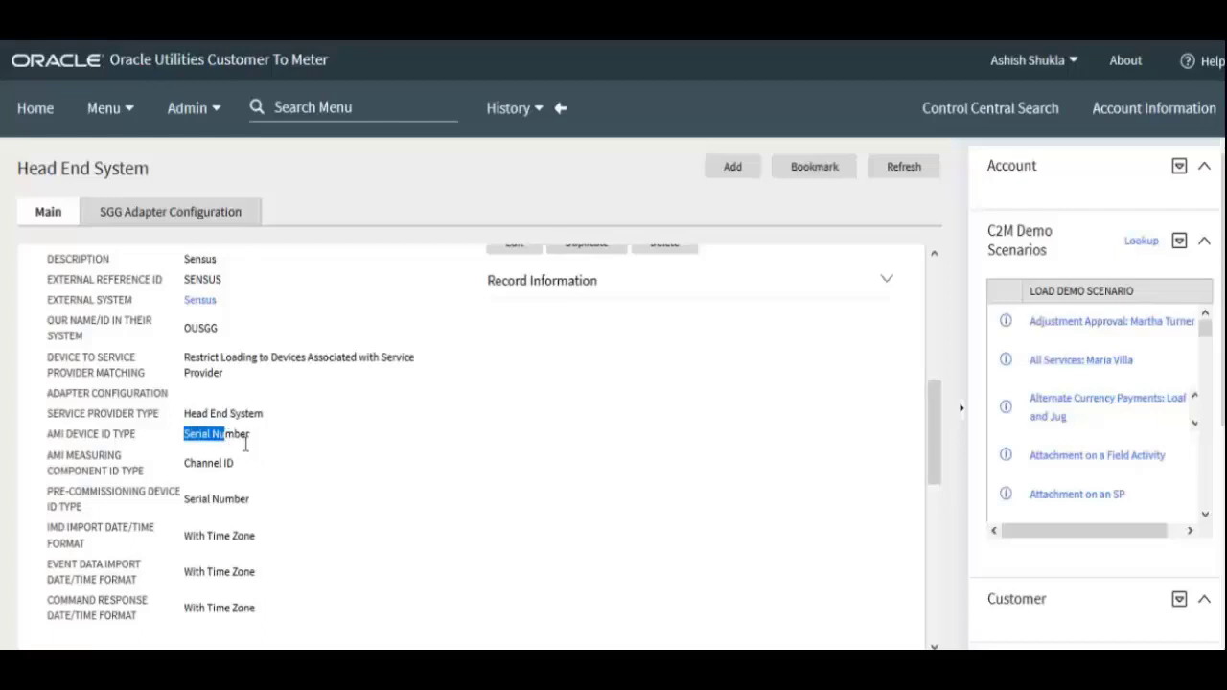
pyautogui.click(185, 440)
pyautogui.moveTo(188, 434); pyautogui.dragTo(240, 434)
pyautogui.moveTo(186, 464); pyautogui.dragTo(239, 467)
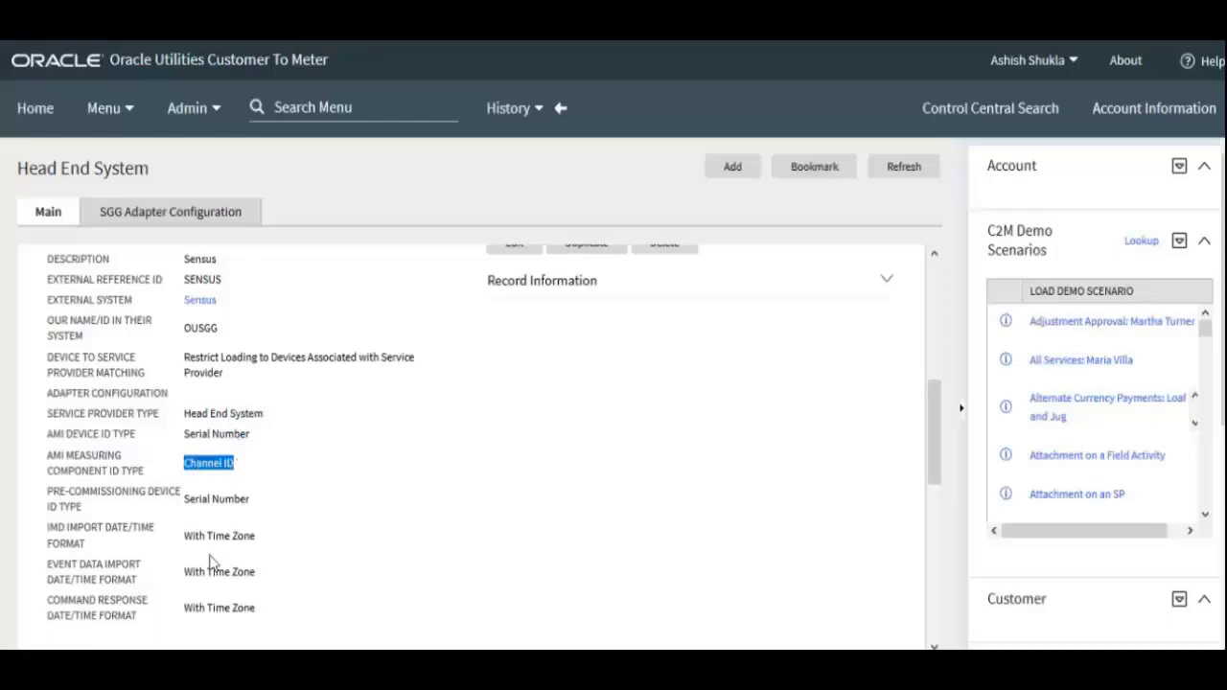
pyautogui.scroll(-2, 208, 562)
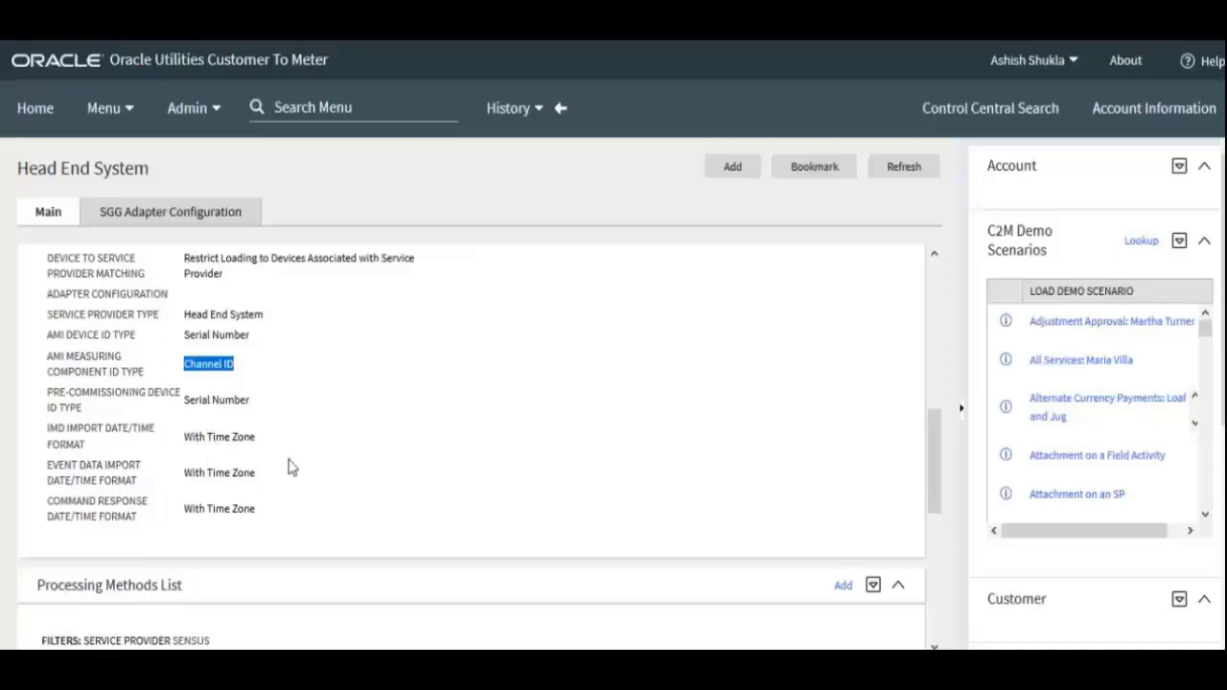
# - Look through the list of processing methods defined for the SENSUS head-end system
pyautogui.scroll(-4, 291, 468)
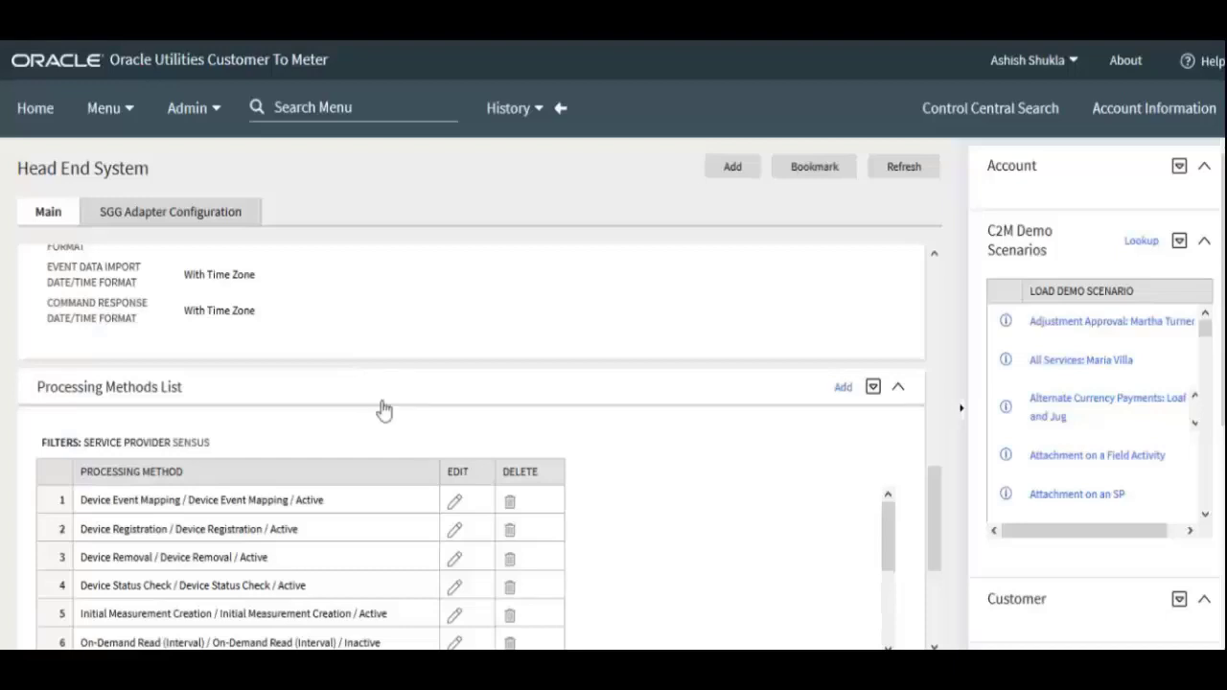
pyautogui.moveTo(888, 536); pyautogui.dragTo(885, 537)
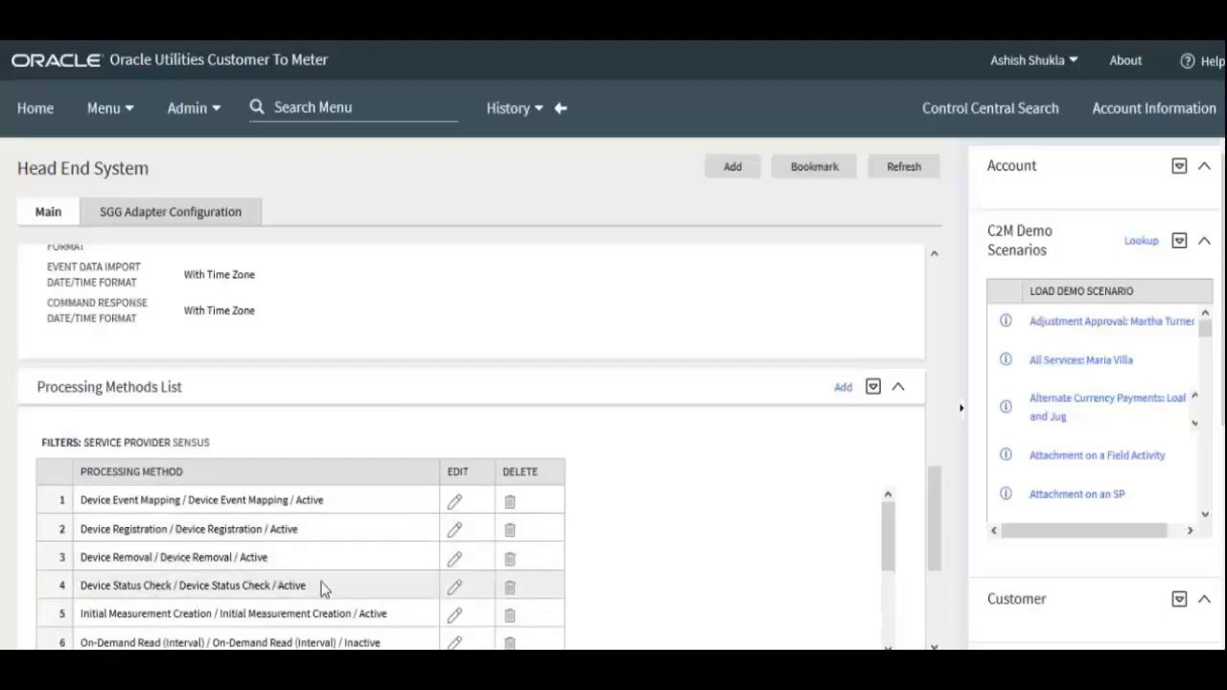
pyautogui.scroll(-3, 296, 607)
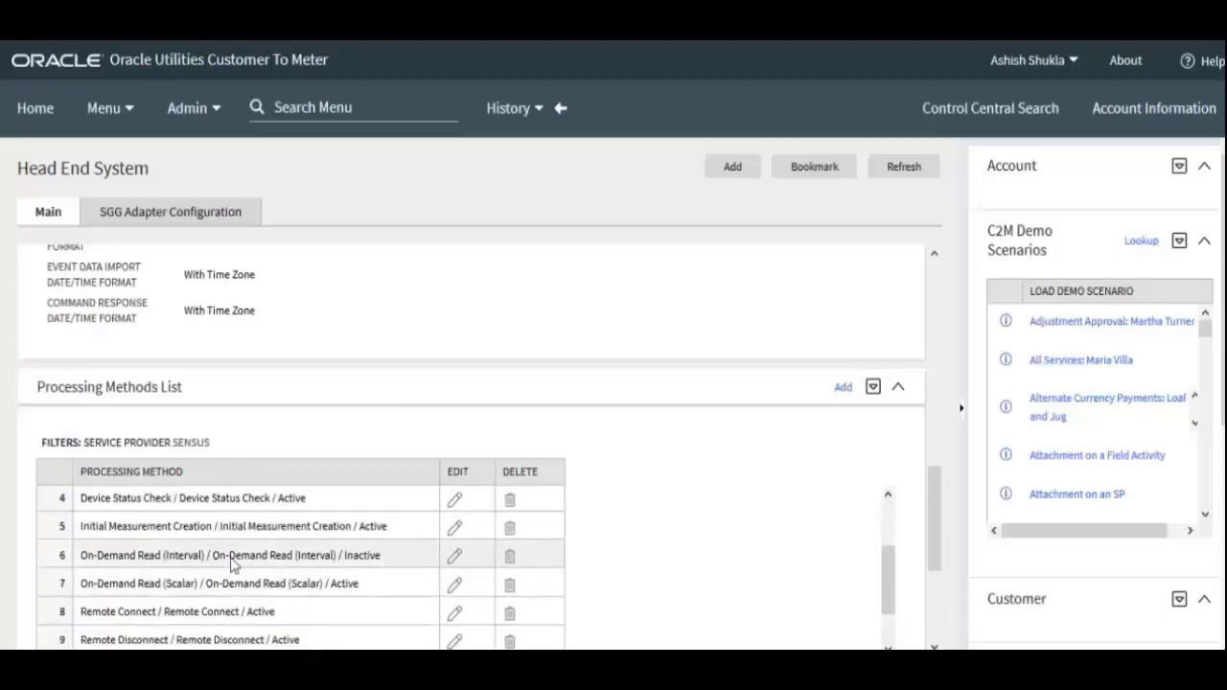
pyautogui.scroll(3, 351, 568)
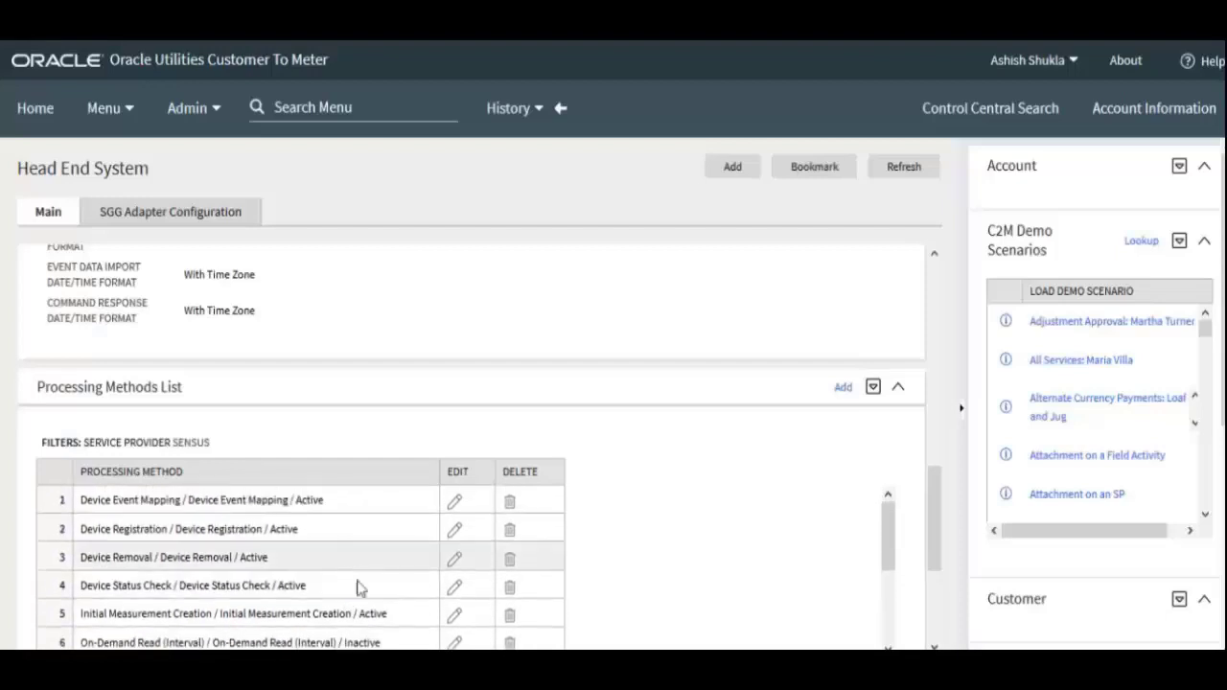
pyautogui.scroll(-3, 360, 589)
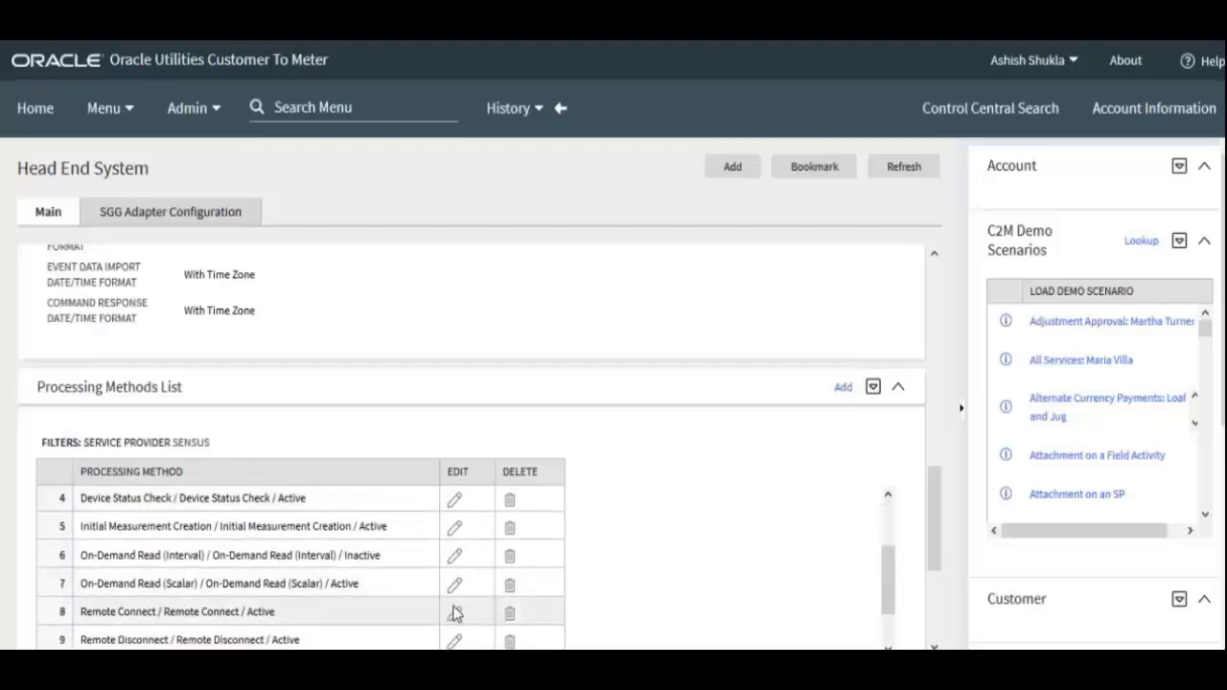
# - Open the Remote Connect processing method, examine its default business object and outbound message type, and close it without saving
pyautogui.click(457, 613)
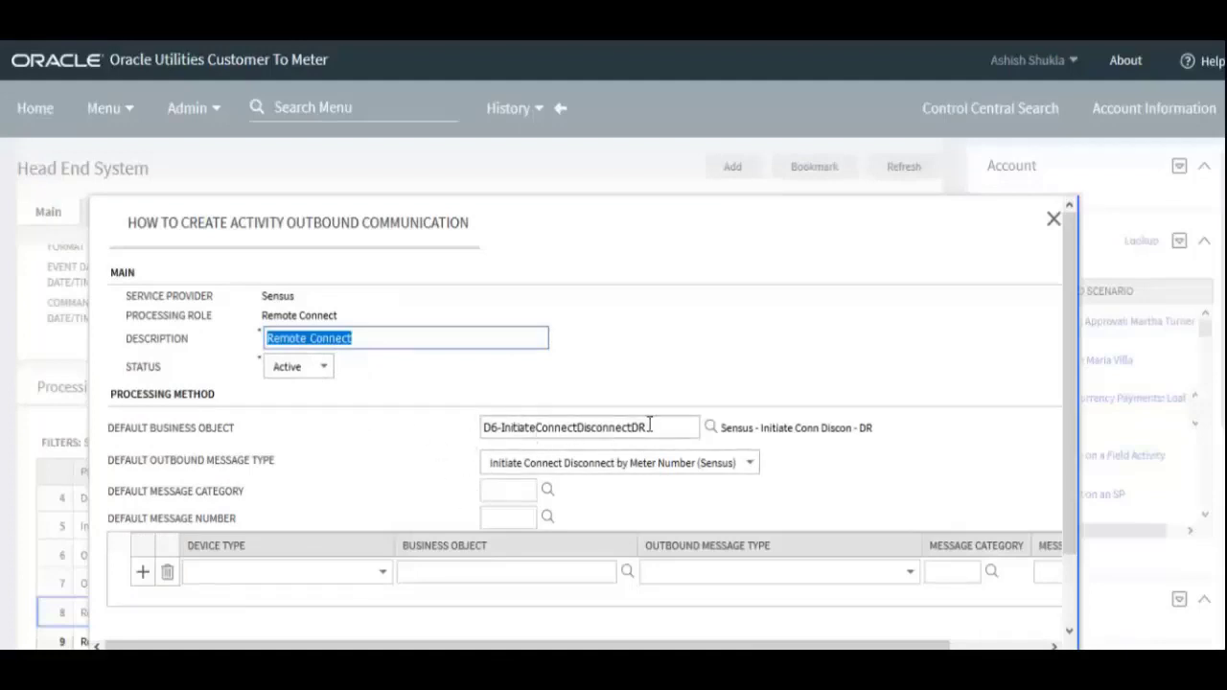
pyautogui.moveTo(654, 426); pyautogui.dragTo(482, 433)
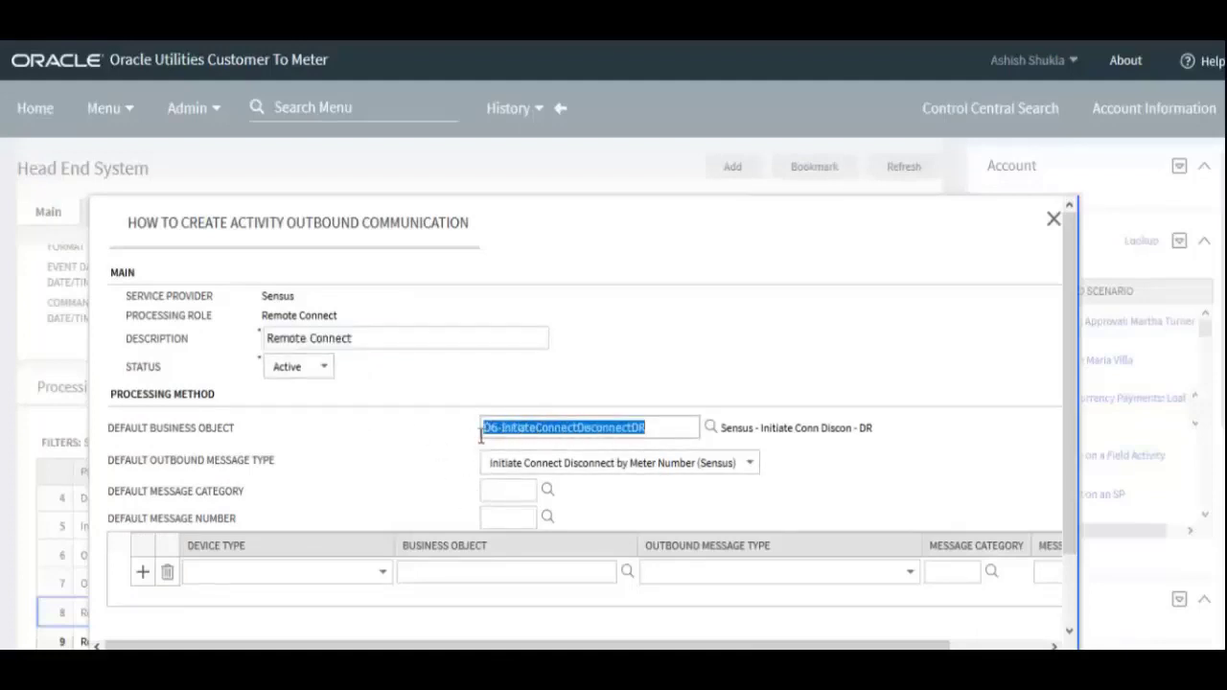
pyautogui.click(507, 444)
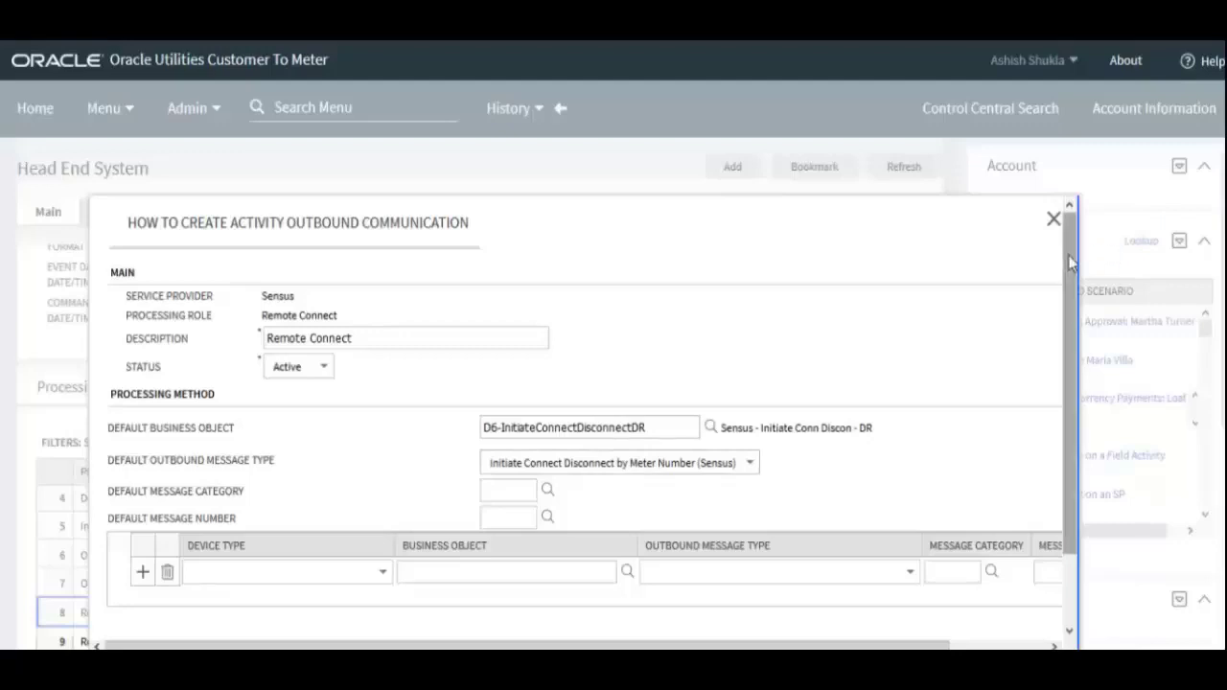
pyautogui.moveTo(1071, 264); pyautogui.dragTo(1056, 355)
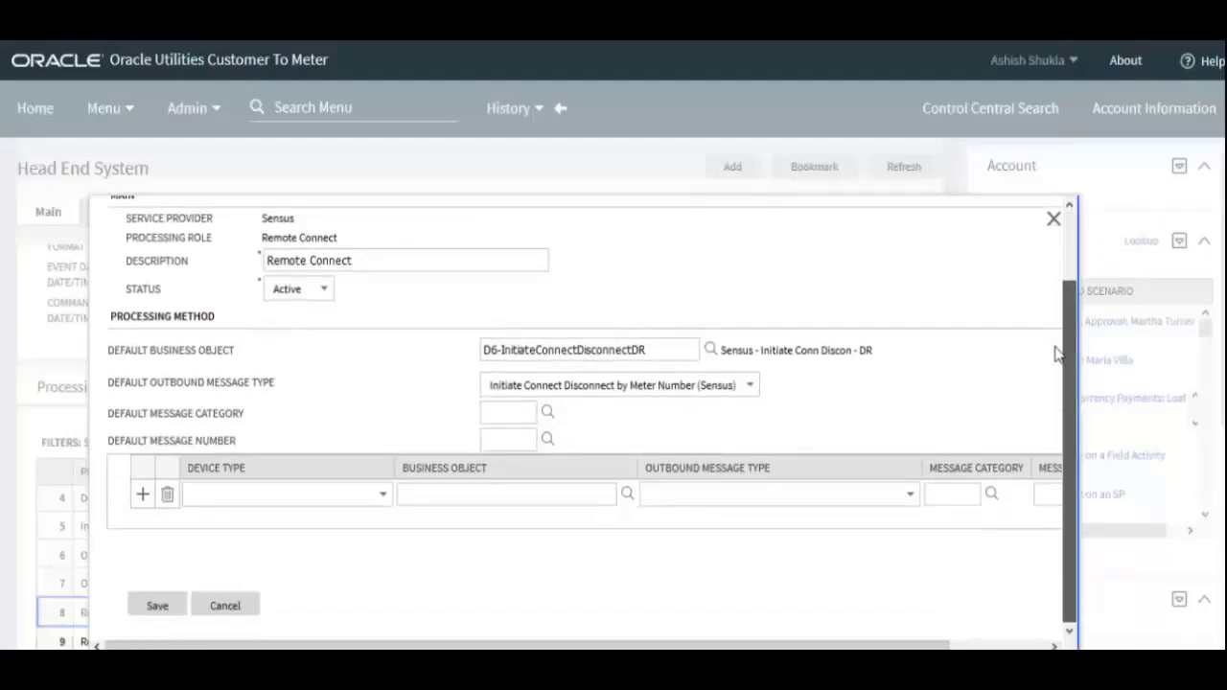
pyautogui.click(1054, 219)
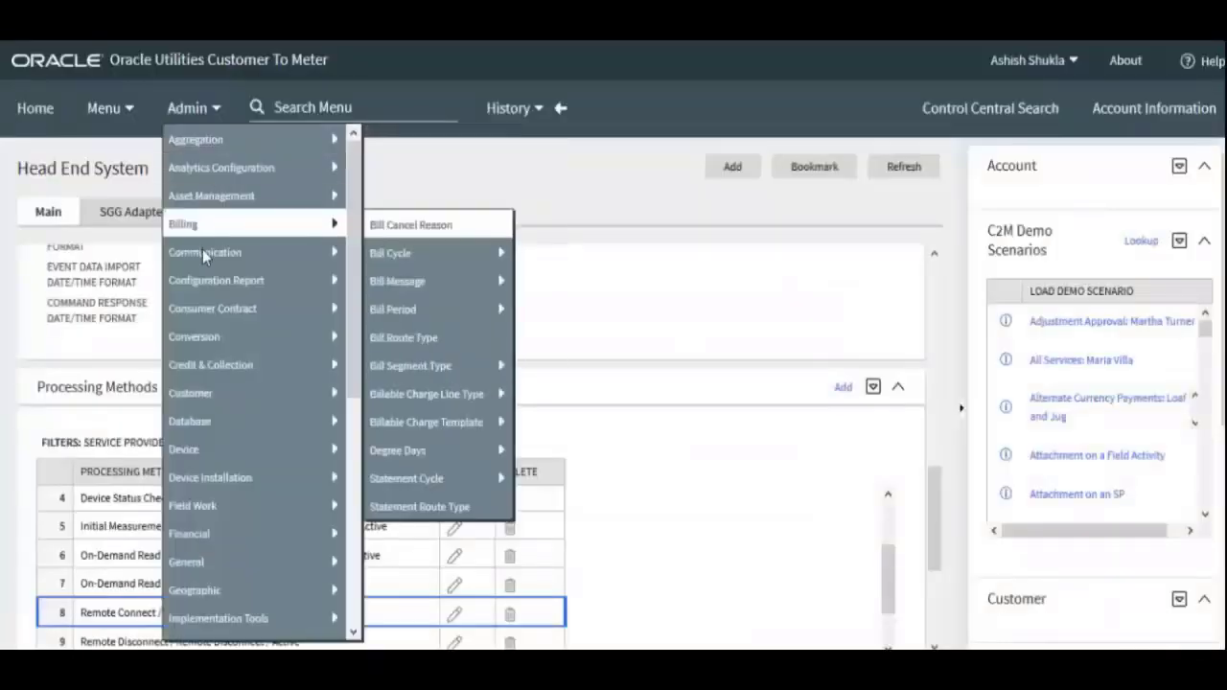
# - Open Master Configuration from the General administration settings and display the Sensus Master Configuration
pyautogui.moveTo(213, 372)
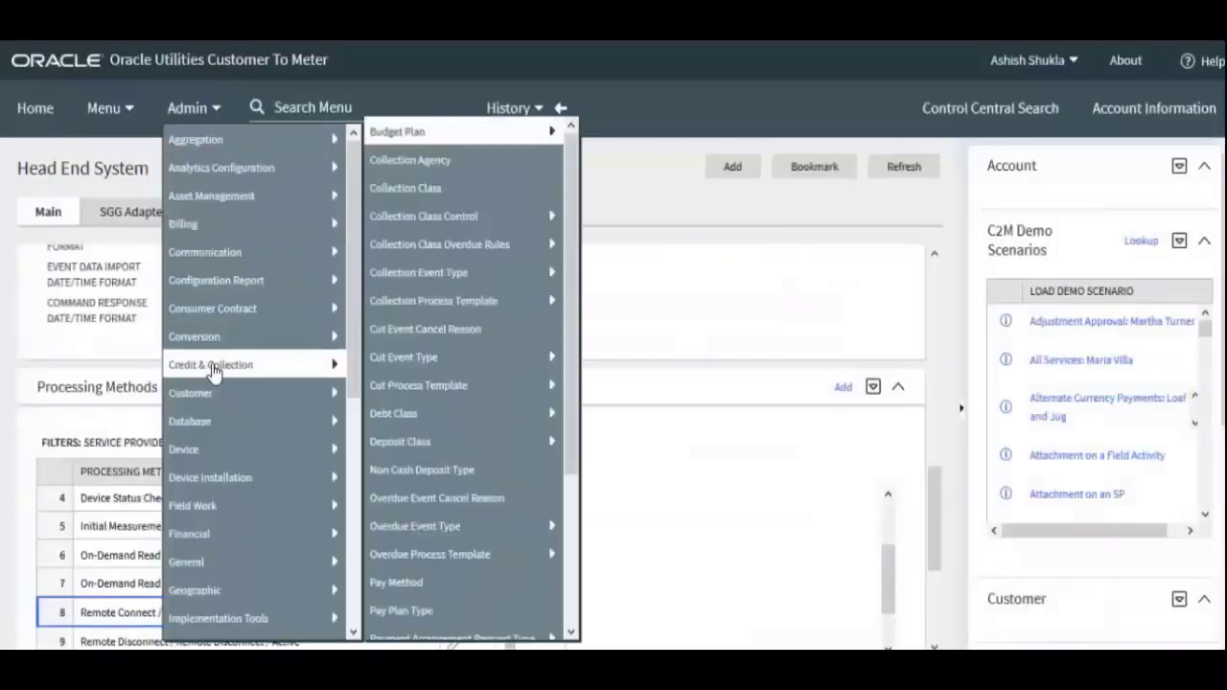
pyautogui.moveTo(342, 550)
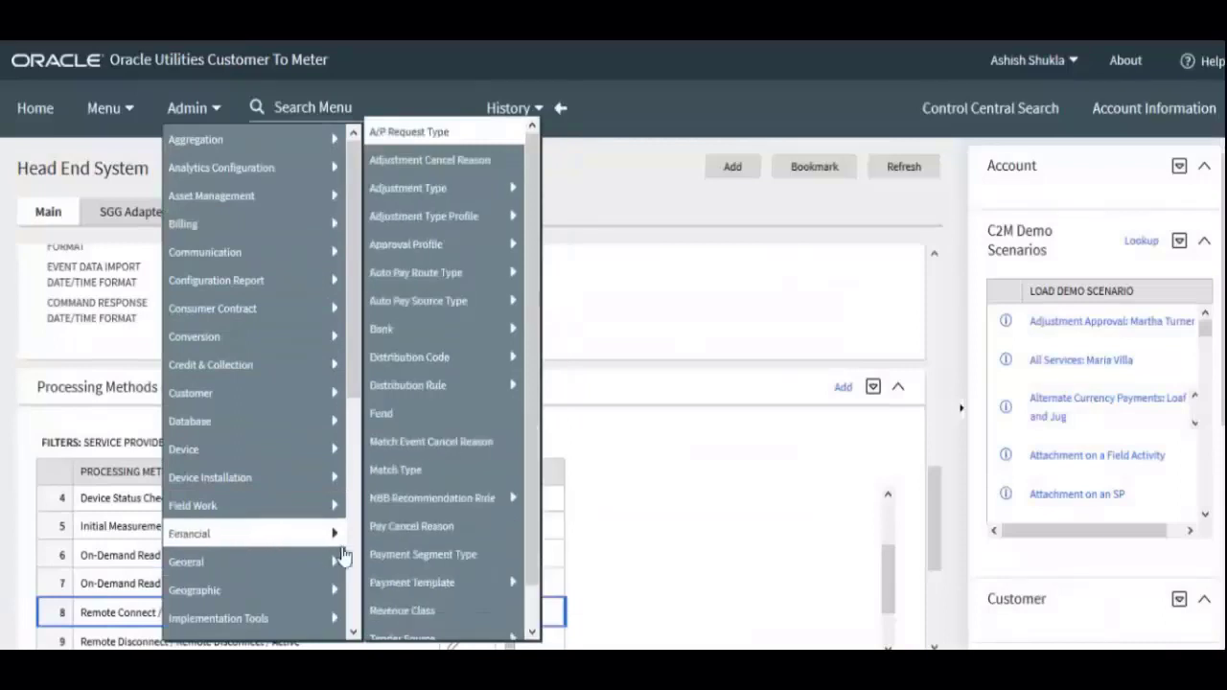
pyautogui.moveTo(294, 563)
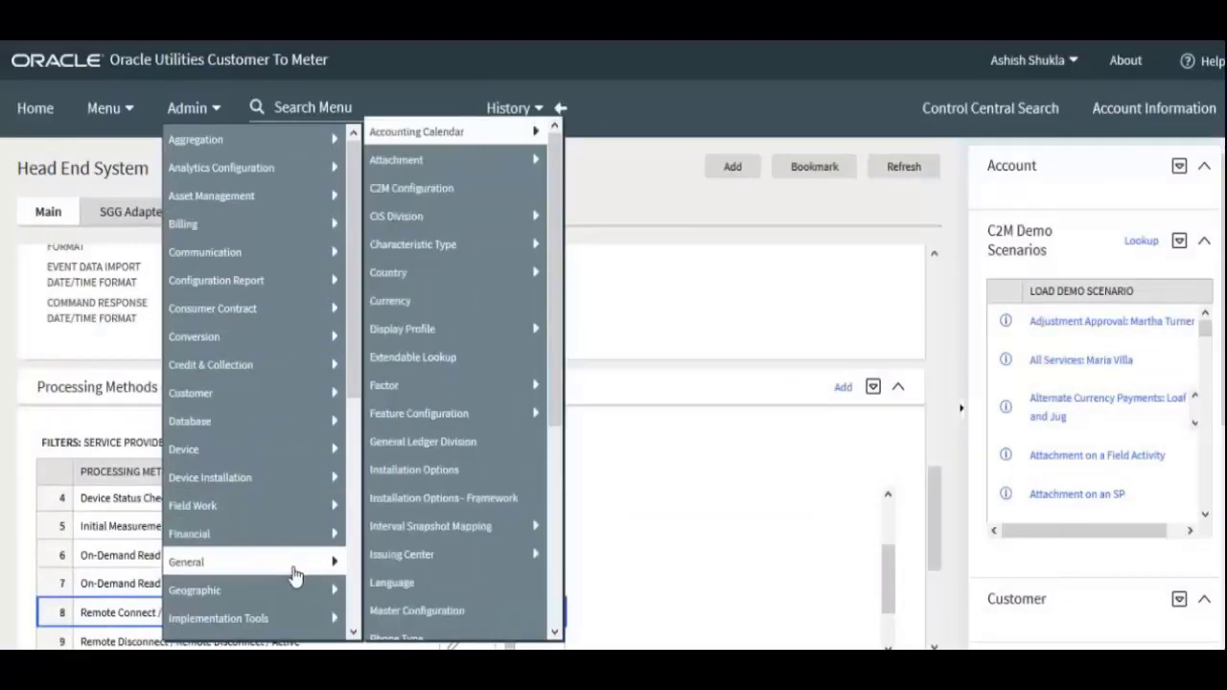
pyautogui.click(412, 610)
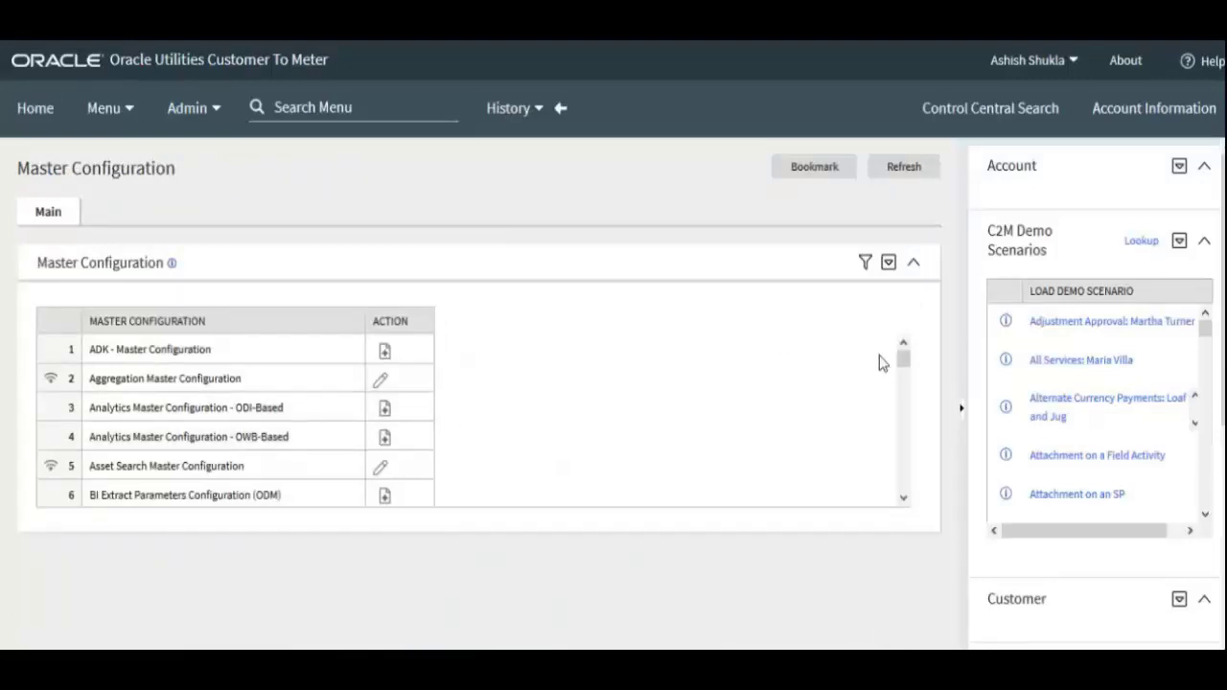
pyautogui.moveTo(903, 359); pyautogui.dragTo(907, 474)
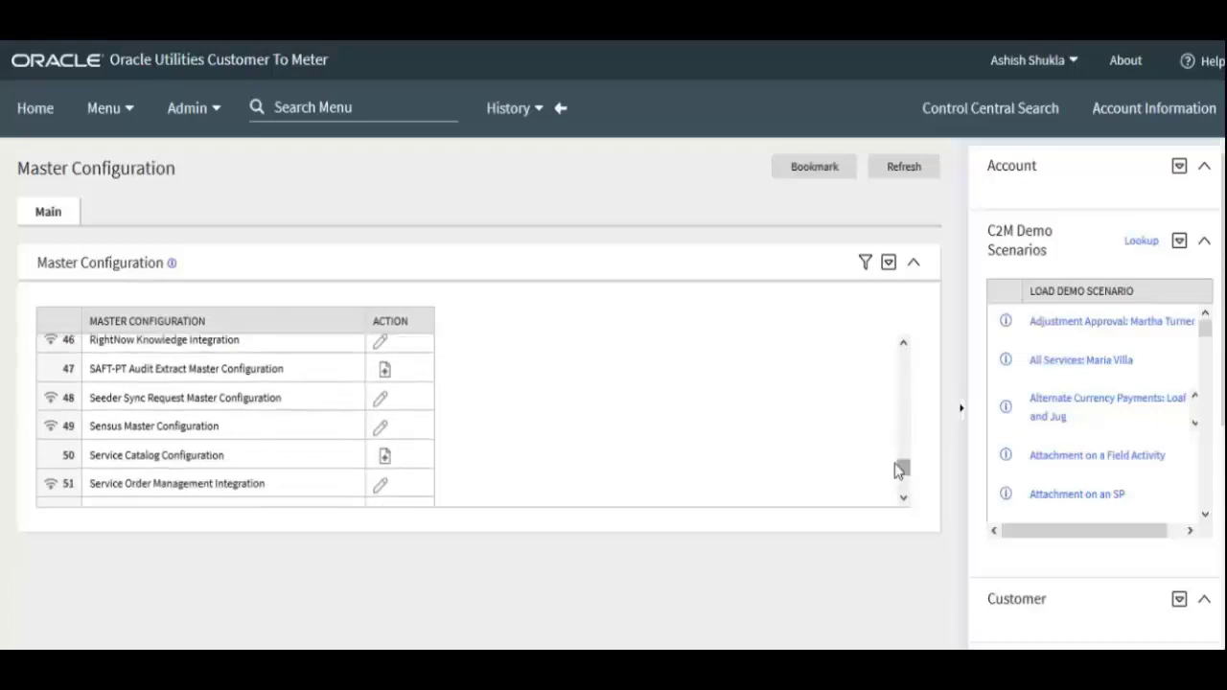
pyautogui.click(46, 427)
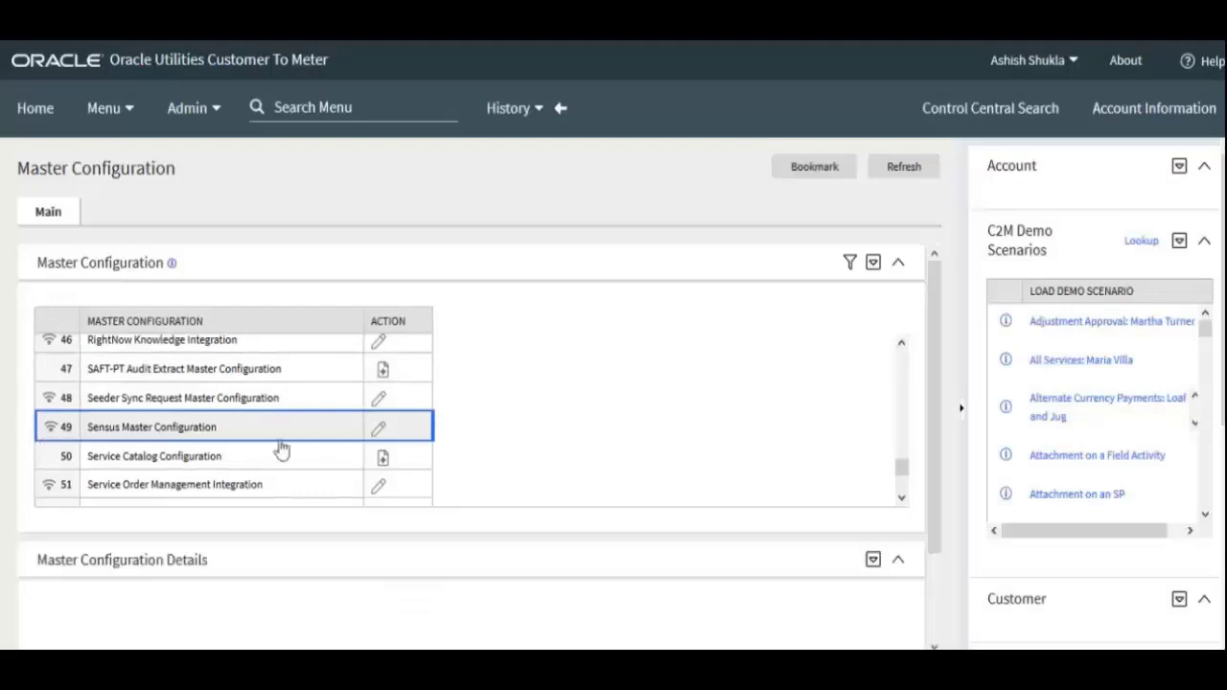
# - Examine the Sensus Master Configuration's utility, module type, command response URL and outage events head-end system settings
pyautogui.moveTo(934, 363); pyautogui.dragTo(938, 517)
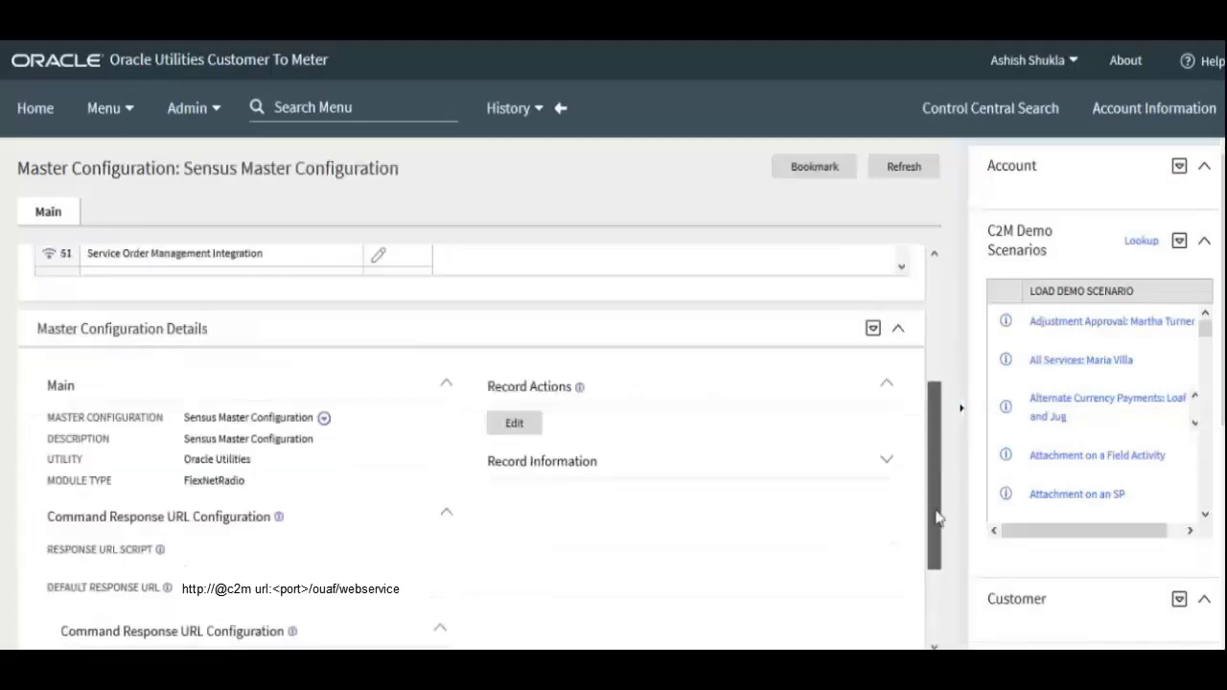
pyautogui.scroll(-1, 938, 518)
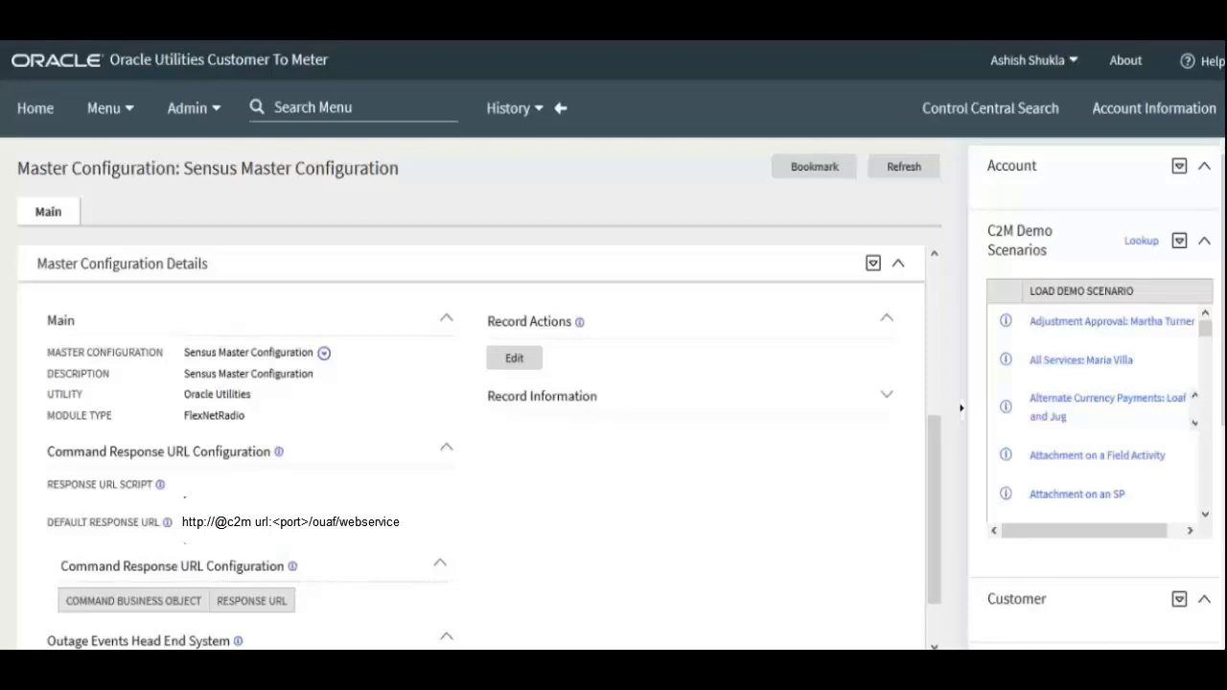
pyautogui.scroll(-1, 220, 509)
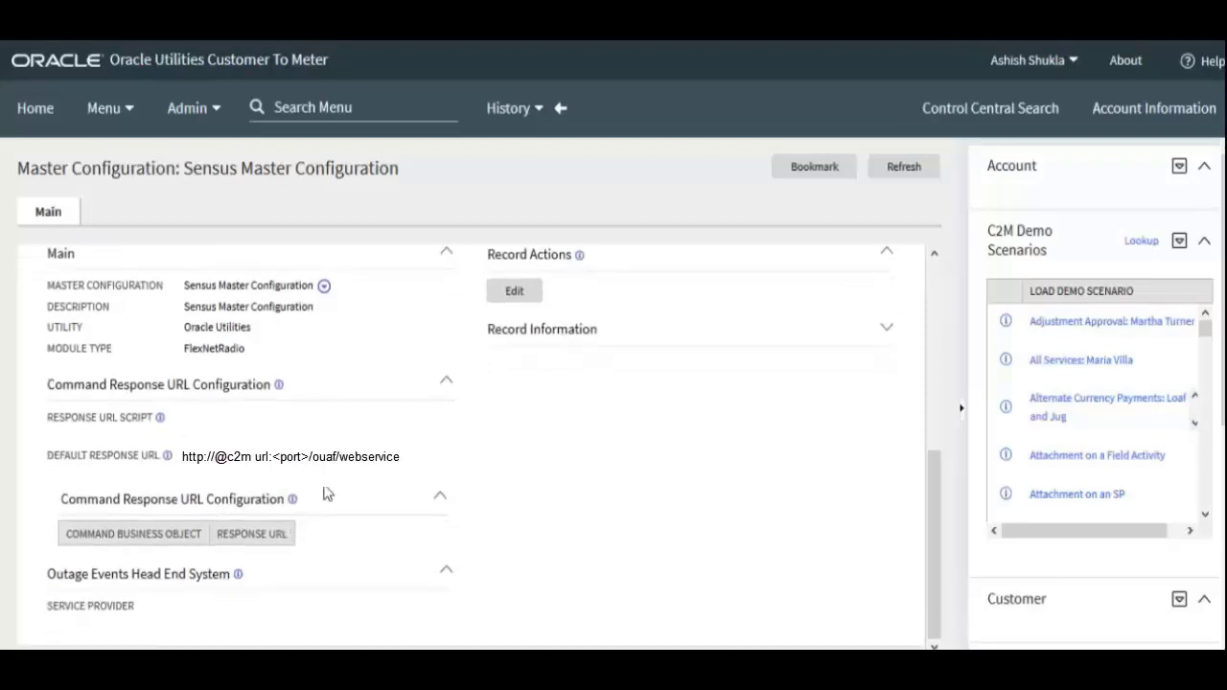
pyautogui.scroll(1, 324, 487)
pyautogui.scroll(1, 324, 487)
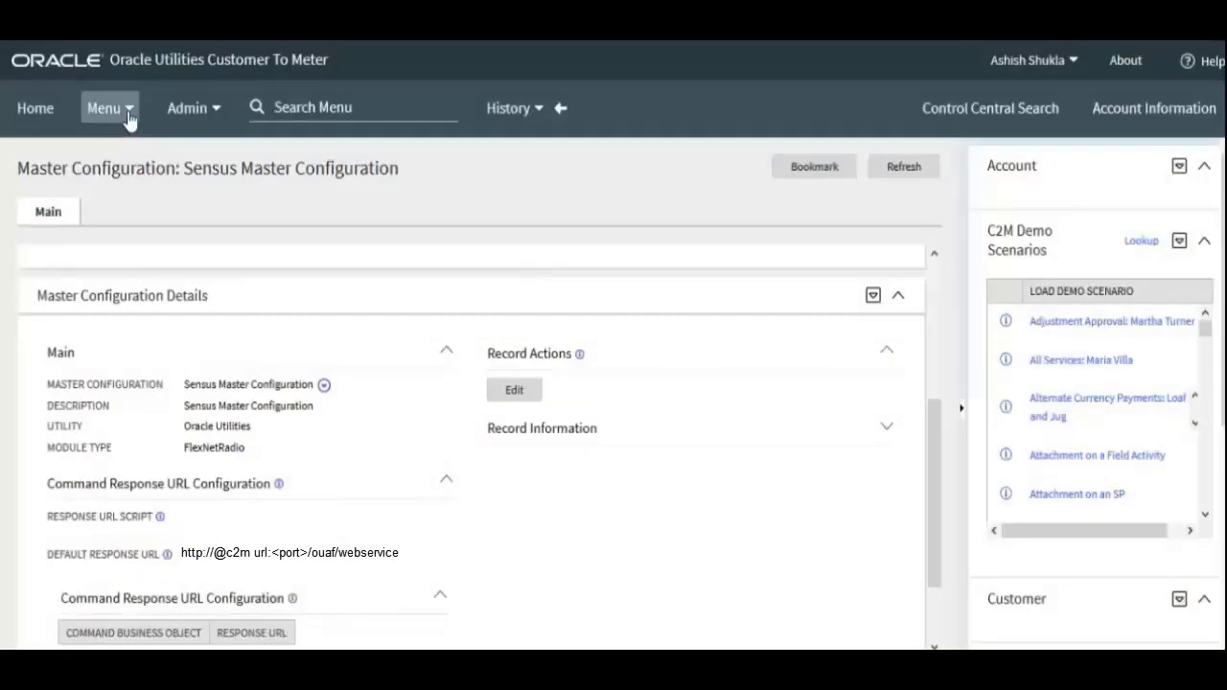
# - Find the device with serial number ER-SM-902 through 360 Search by Device and open its Electric Smart Meter asset record
pyautogui.click(124, 110)
pyautogui.moveTo(129, 142)
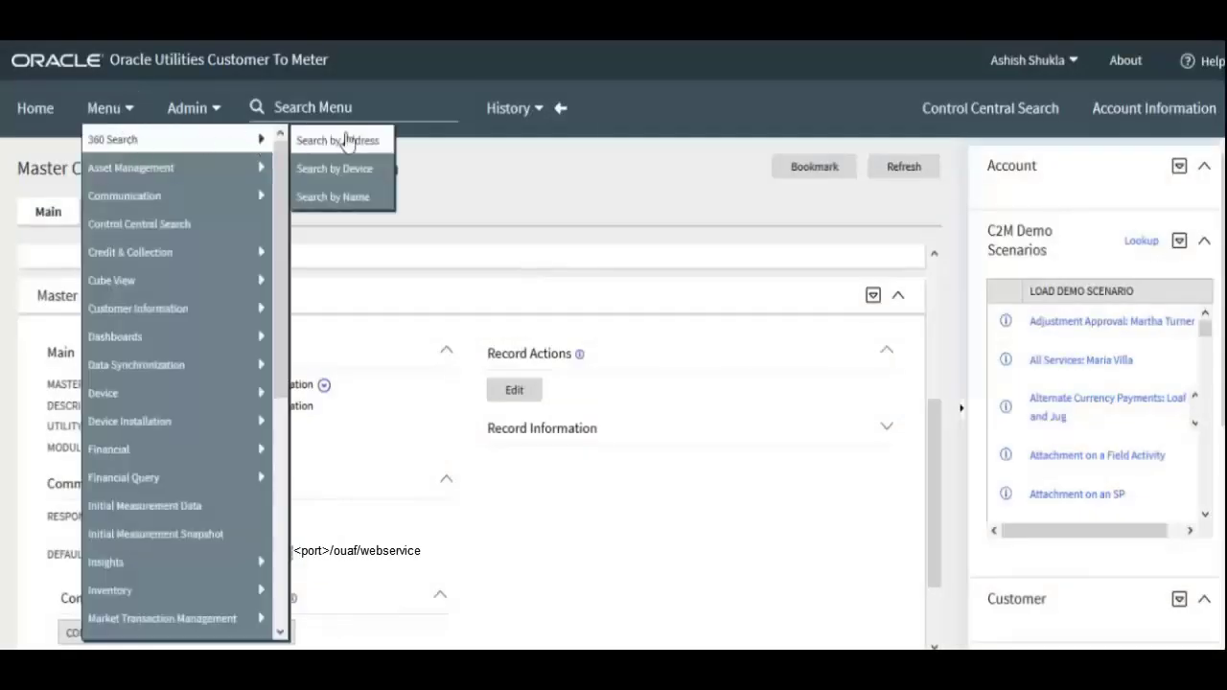
pyautogui.click(343, 169)
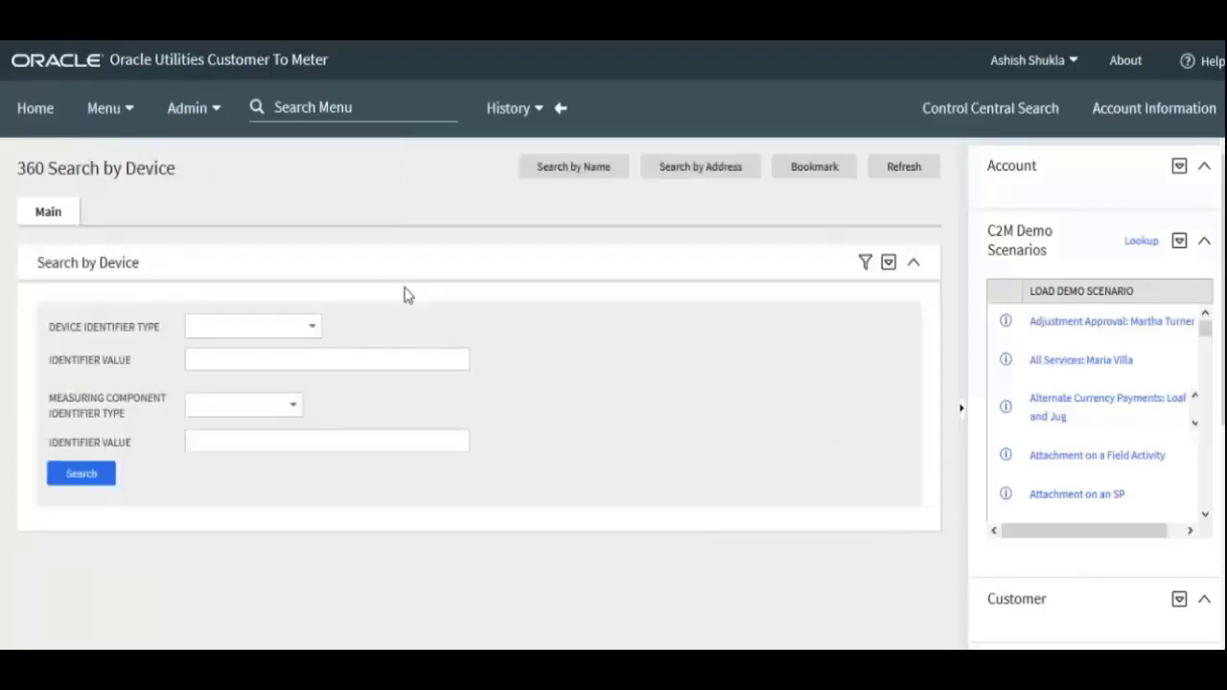
pyautogui.click(300, 332)
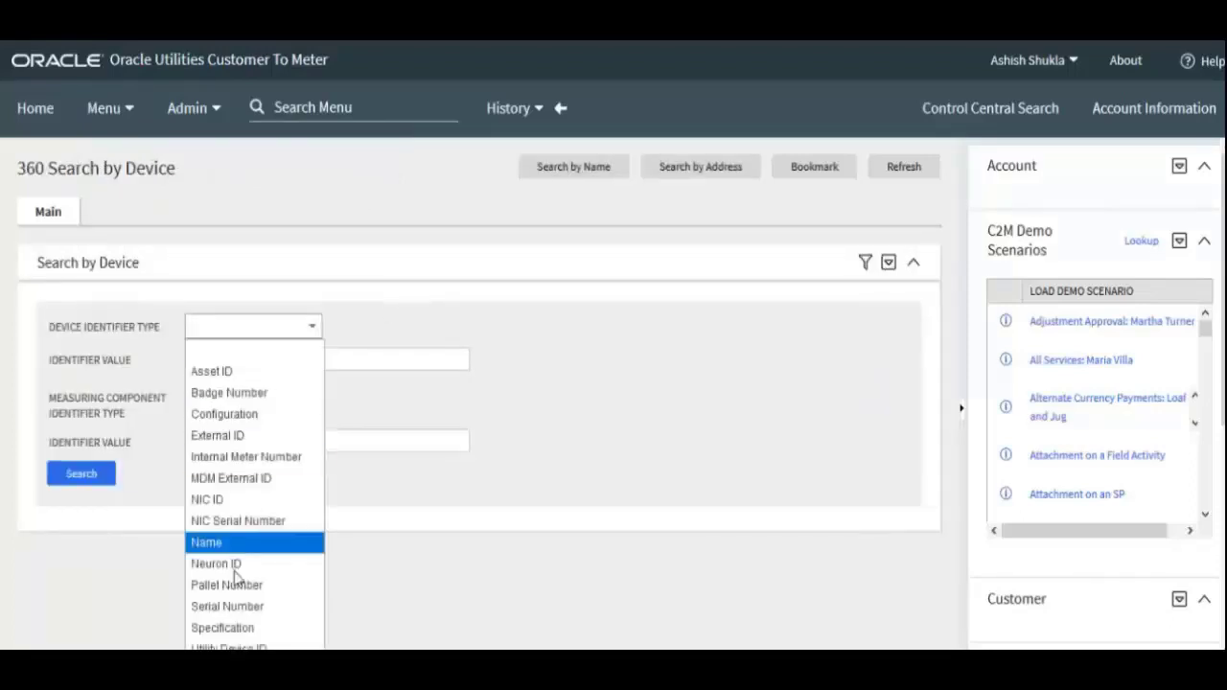
pyautogui.click(227, 606)
pyautogui.click(296, 365)
pyautogui.write('ER-')
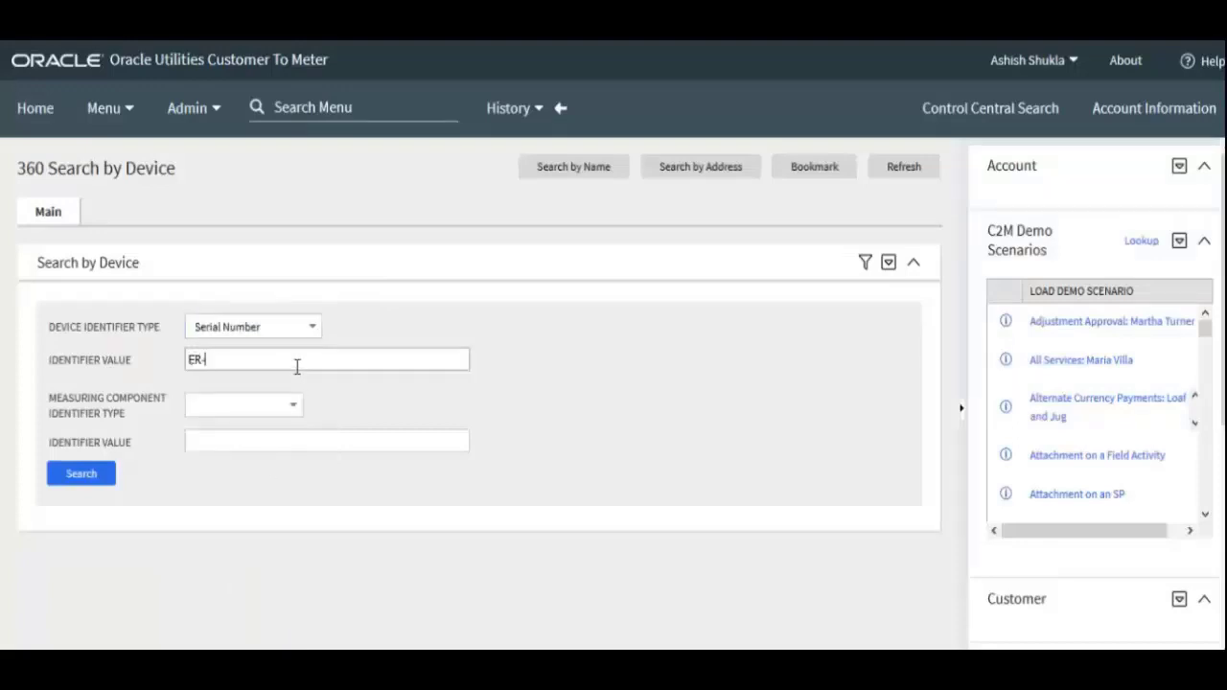
pyautogui.write('SM-902')
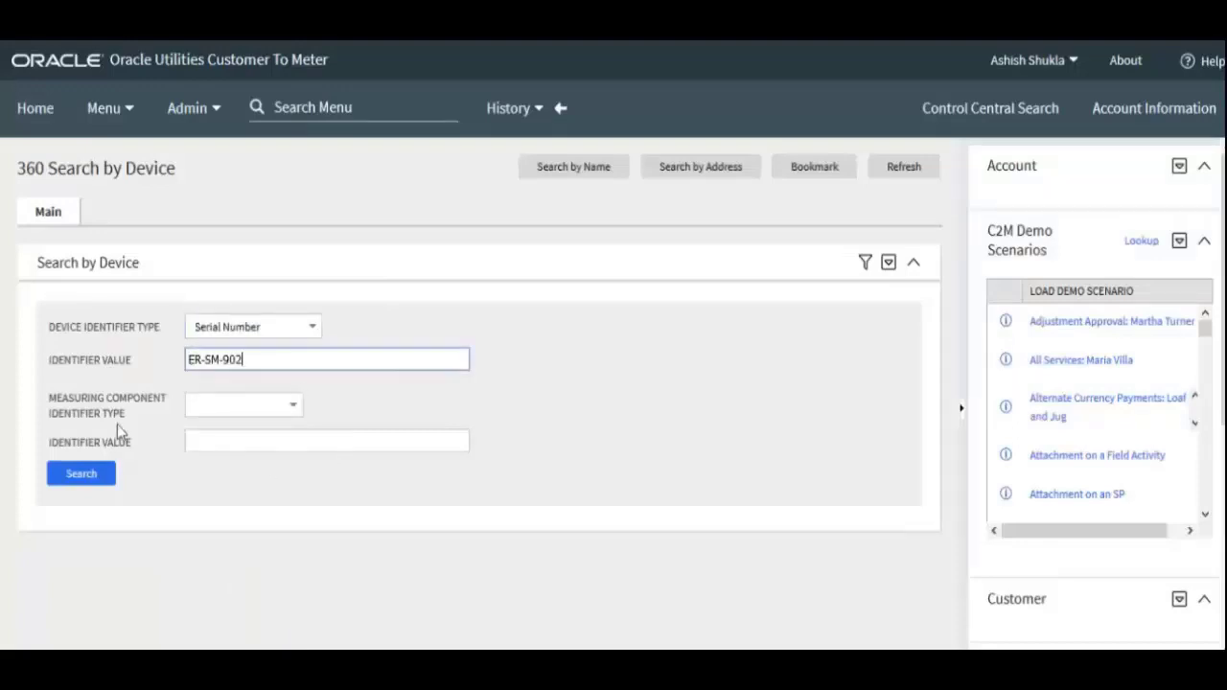
pyautogui.click(79, 479)
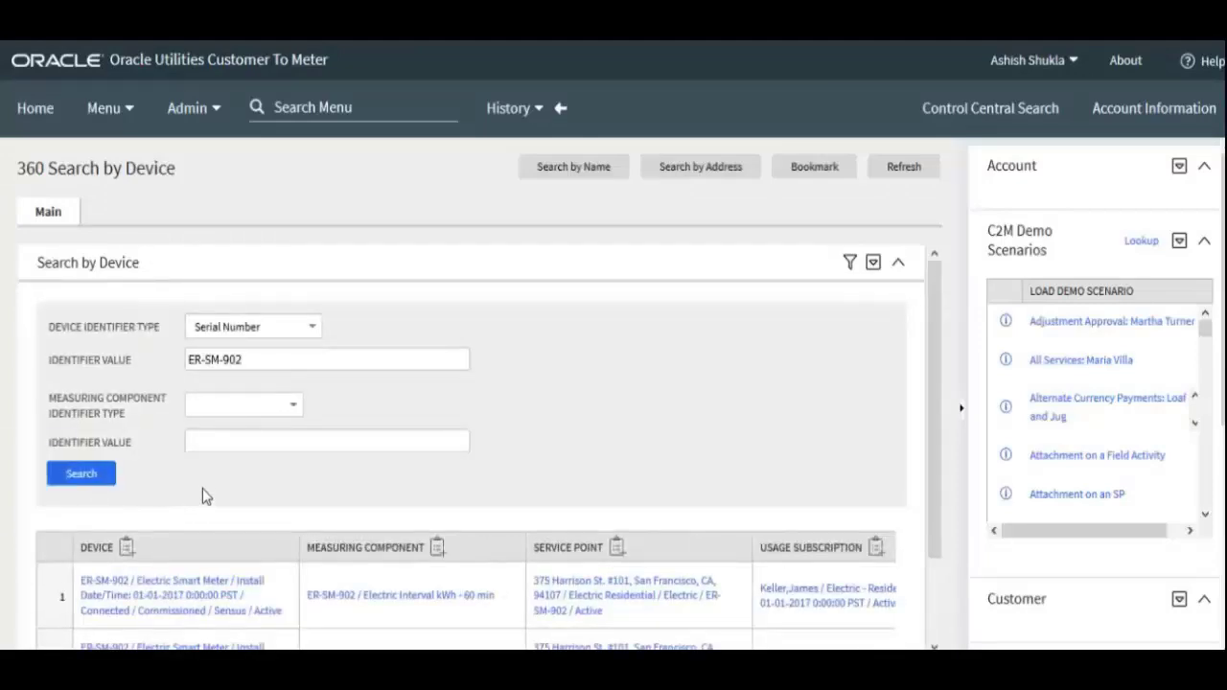
pyautogui.click(187, 596)
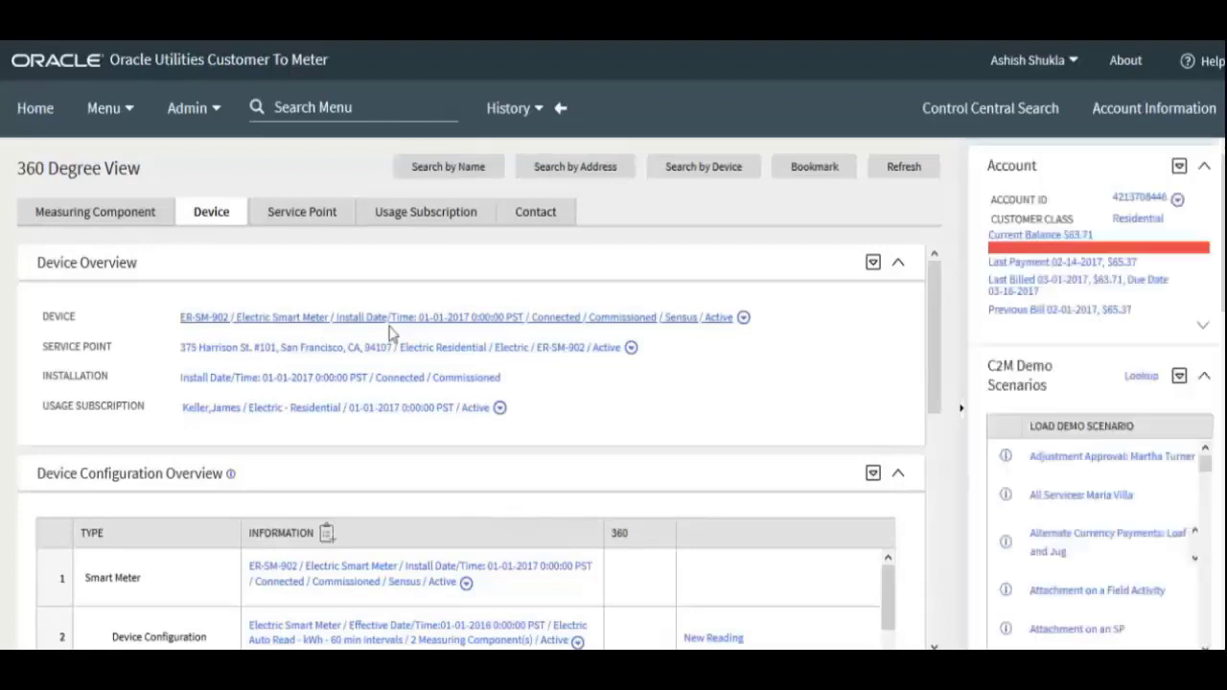
pyautogui.click(631, 320)
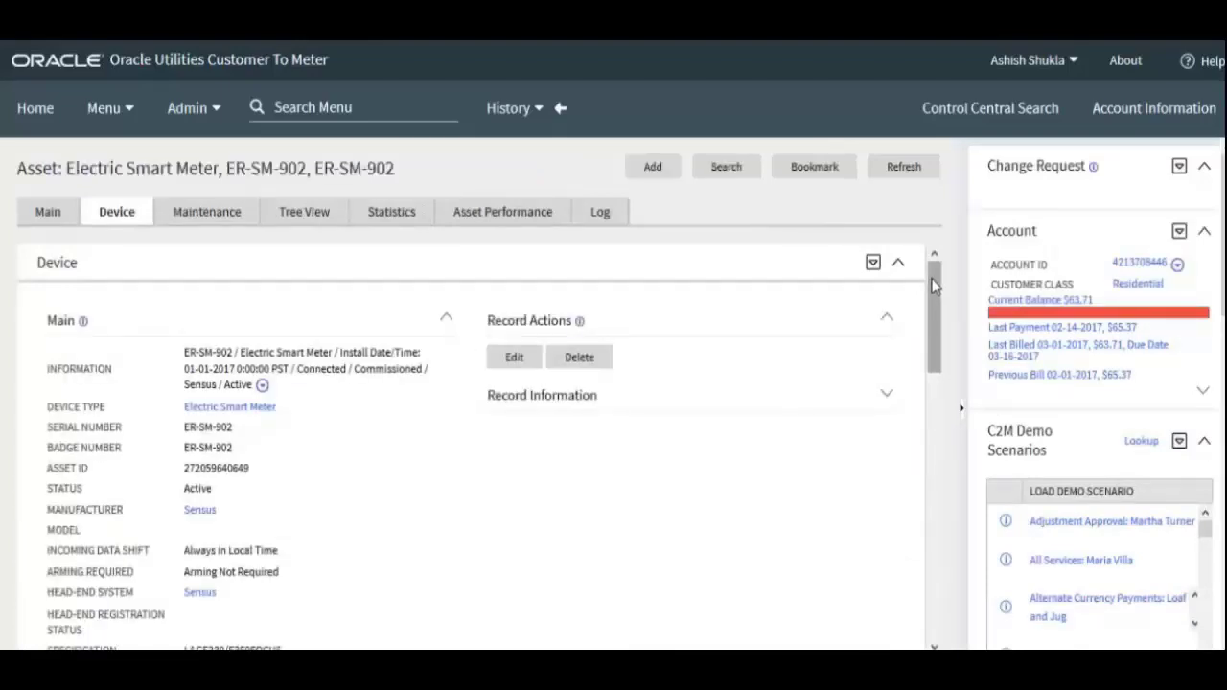
# - Initiate a Device Status Check command from the meter's device activities and save the command request without filling in optional fields
pyautogui.moveTo(934, 286); pyautogui.dragTo(913, 476)
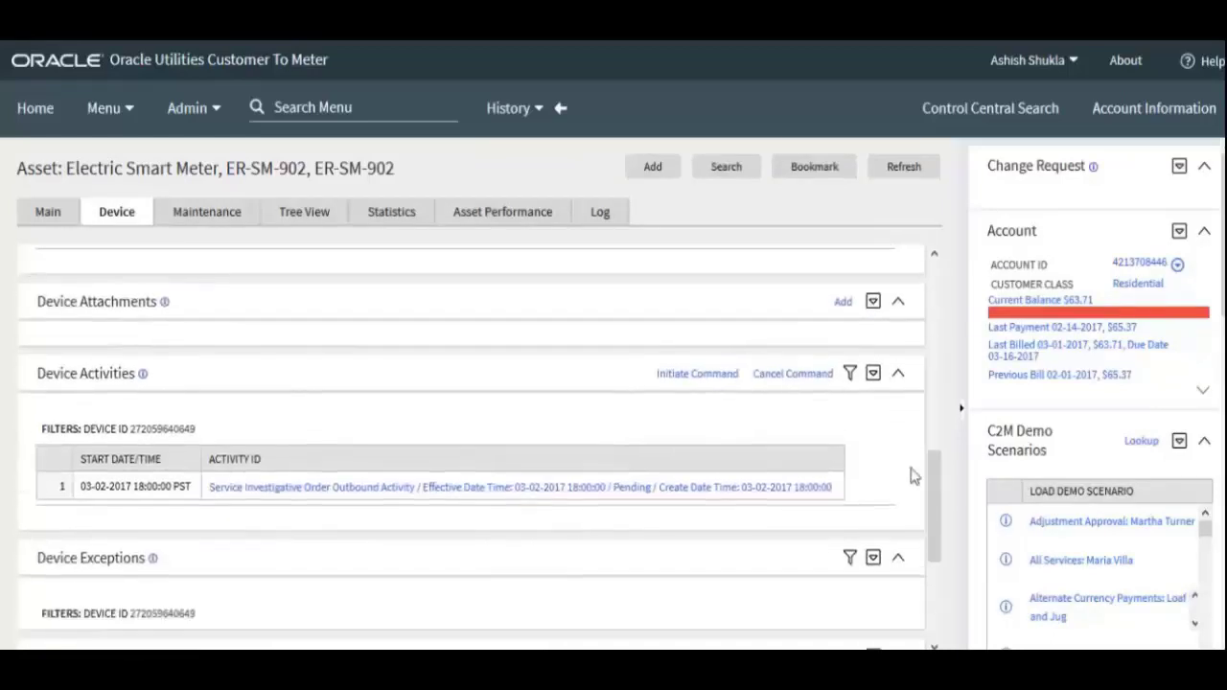
pyautogui.click(693, 376)
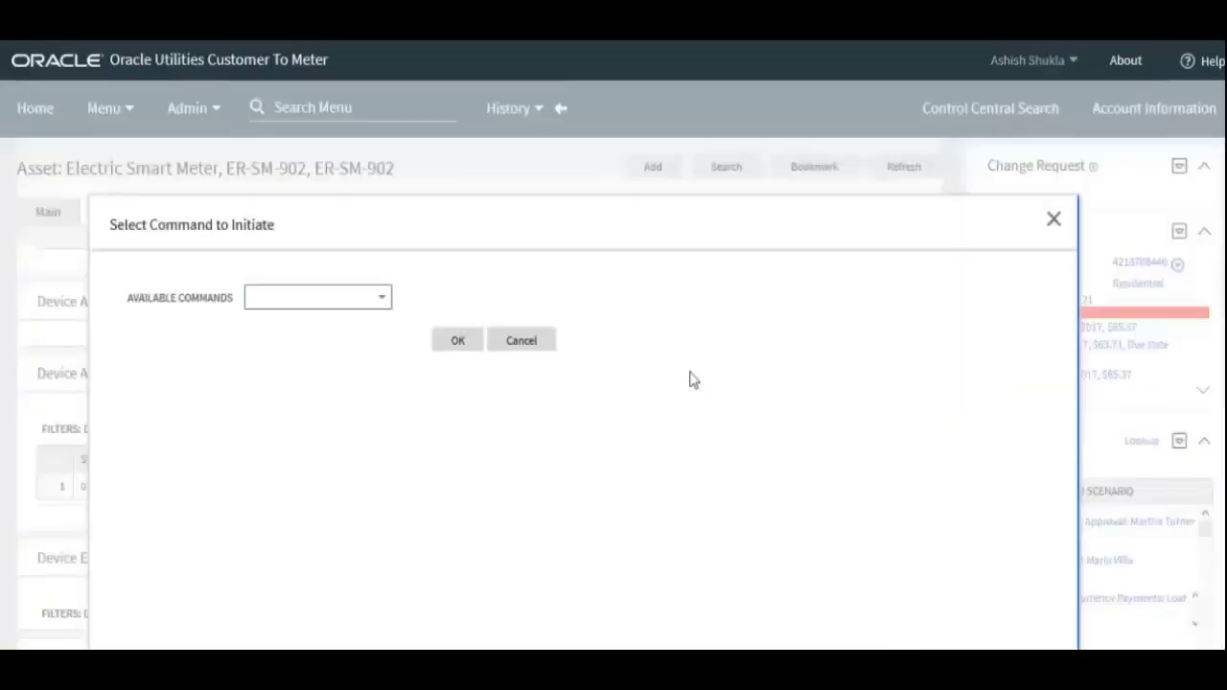
pyautogui.click(380, 302)
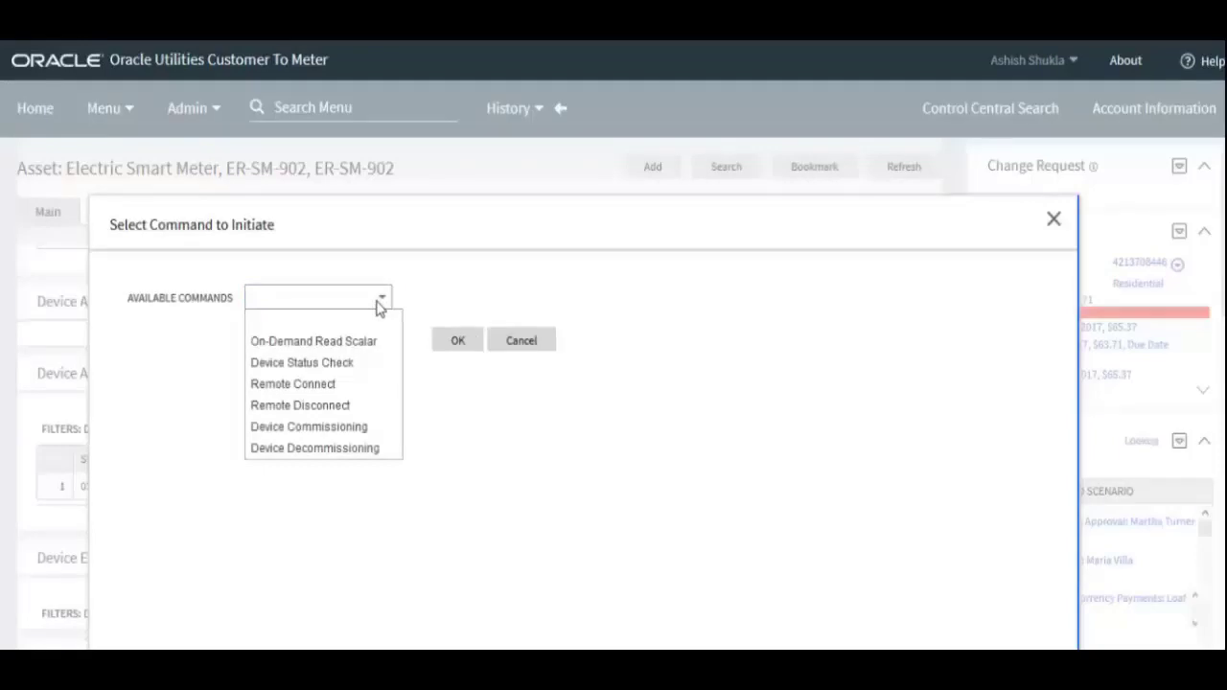
pyautogui.click(359, 372)
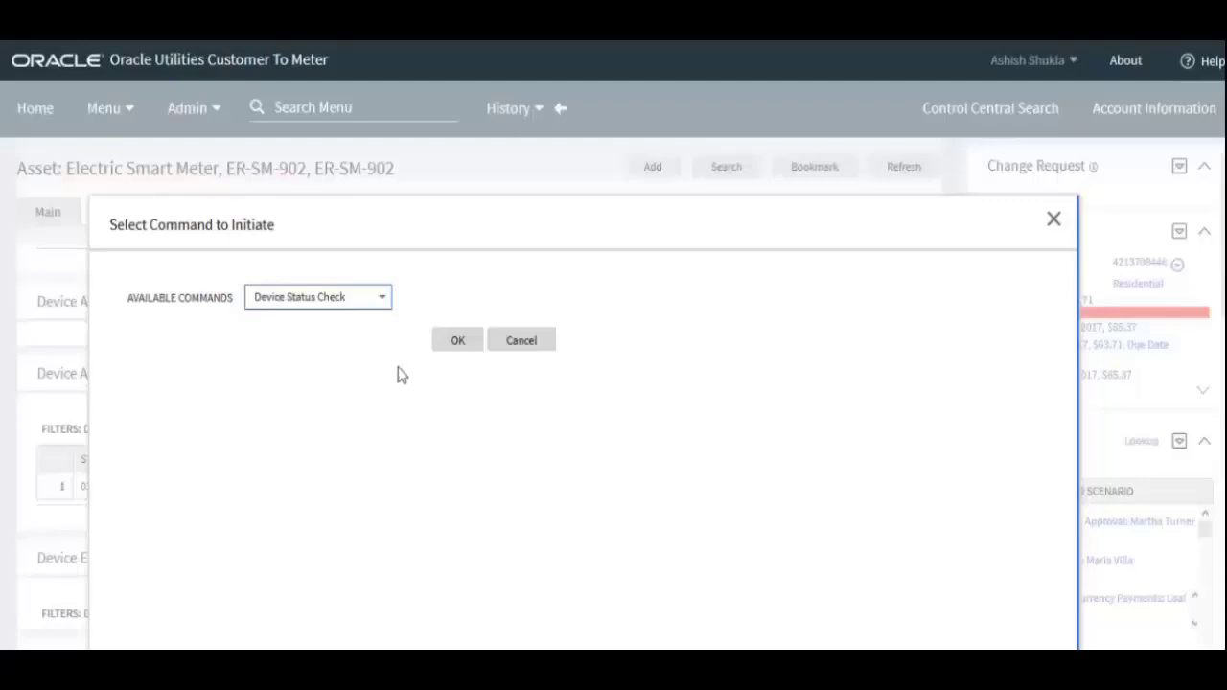
pyautogui.click(458, 342)
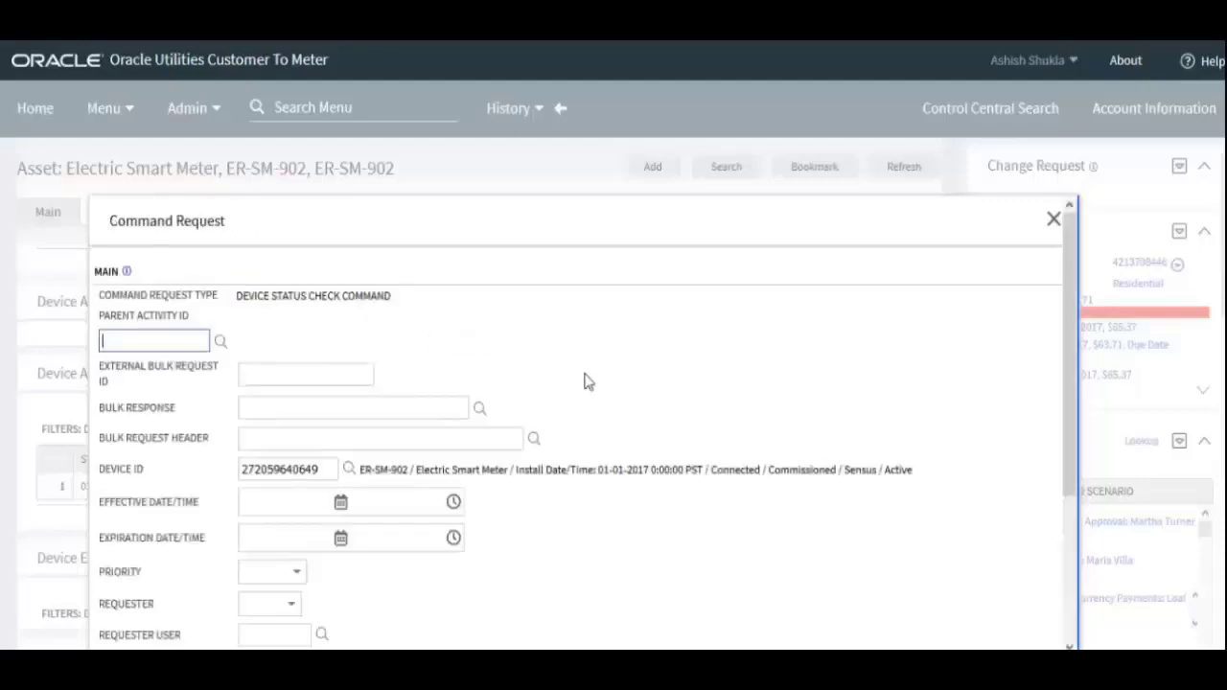
pyautogui.scroll(-3, 1027, 466)
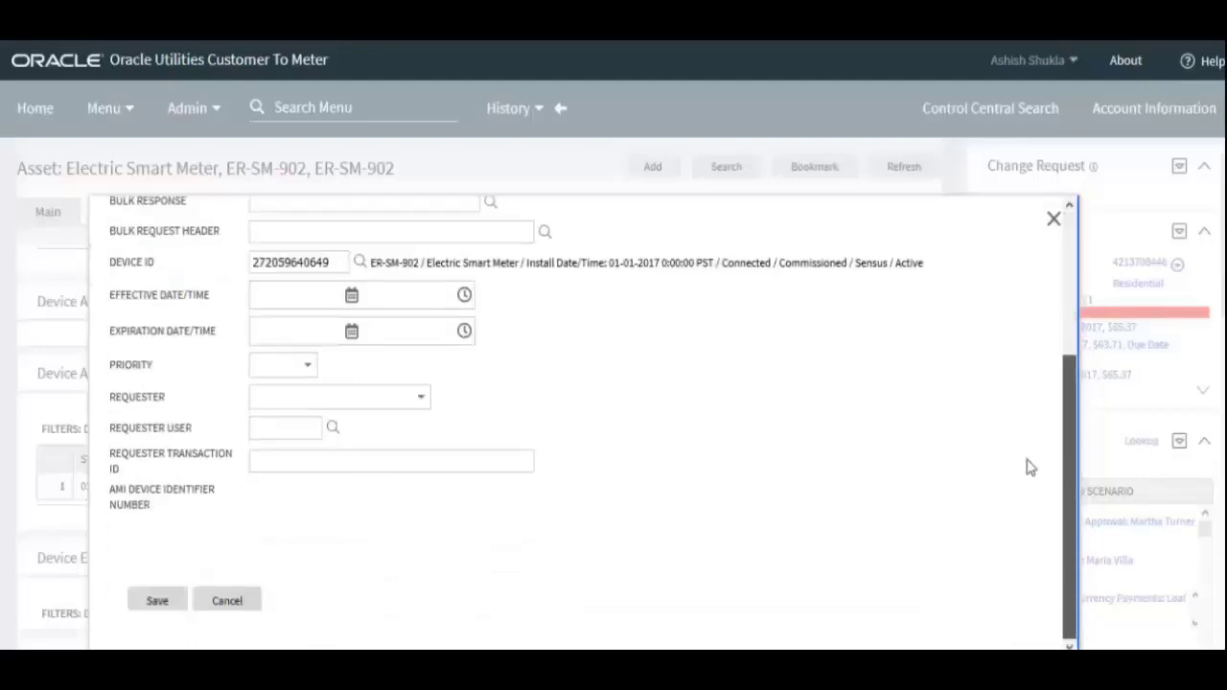
pyautogui.click(159, 604)
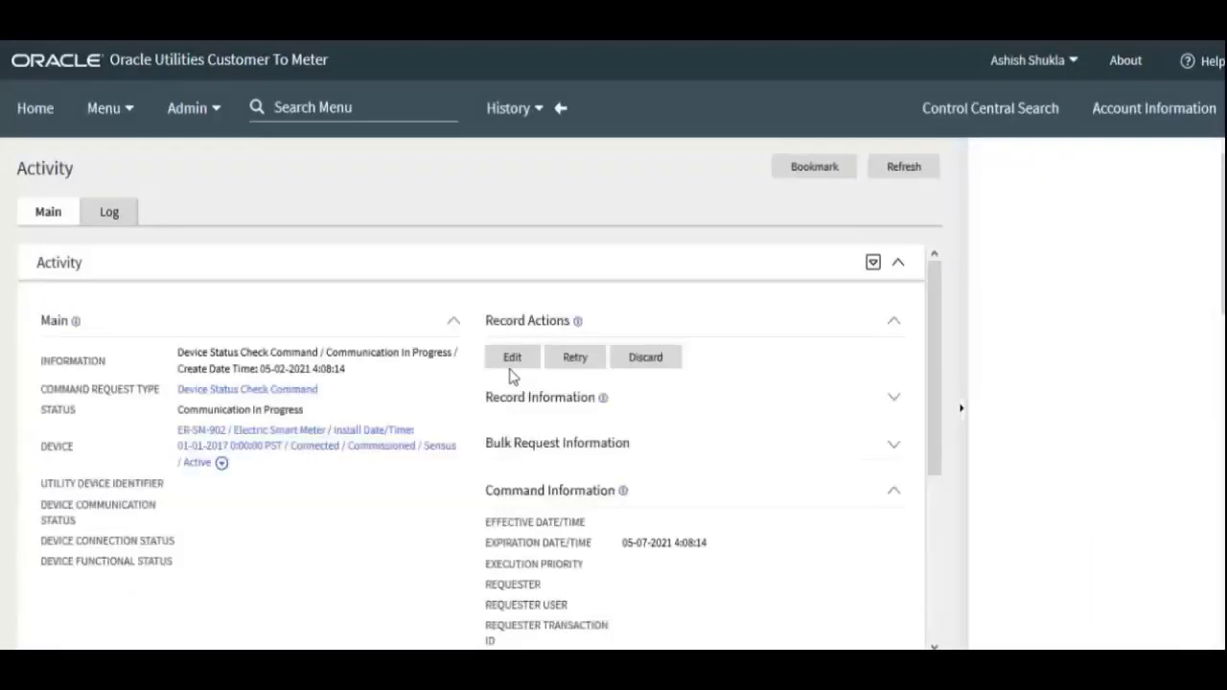
# - Refresh the Device Status Check activity and examine its communication, connection and functional status values
pyautogui.click(898, 175)
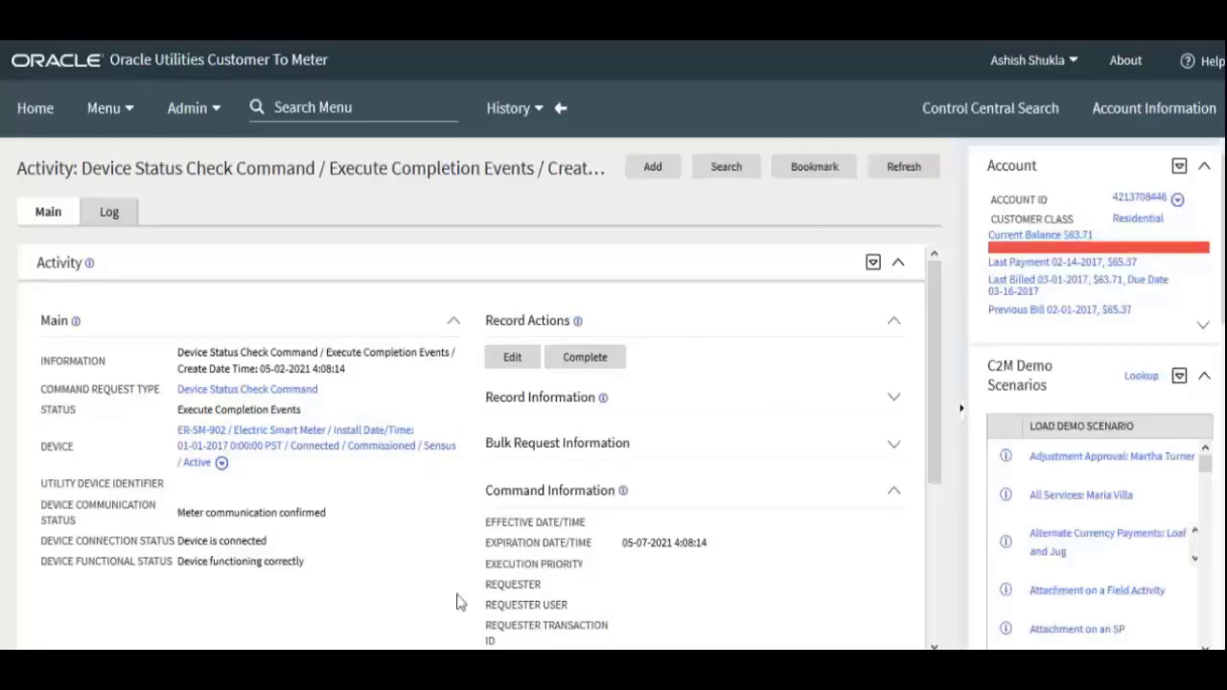
pyautogui.scroll(-3, 457, 602)
pyautogui.scroll(1, 470, 479)
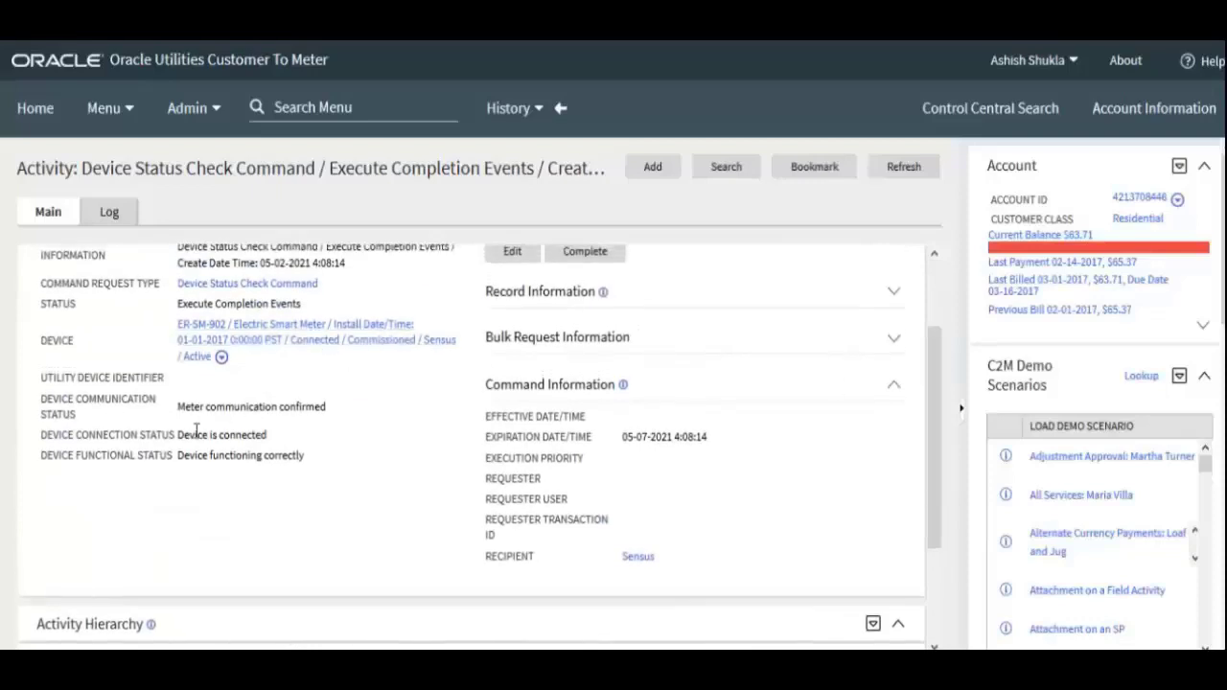
pyautogui.moveTo(184, 406); pyautogui.dragTo(303, 457)
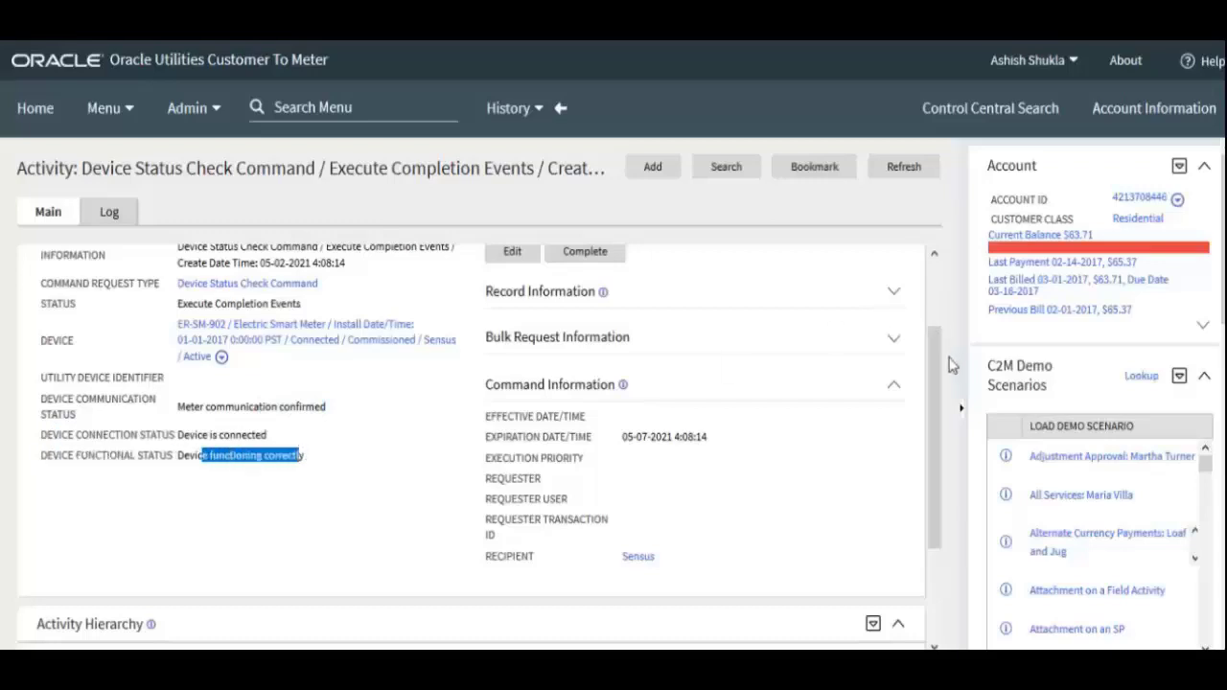
pyautogui.scroll(2, 955, 288)
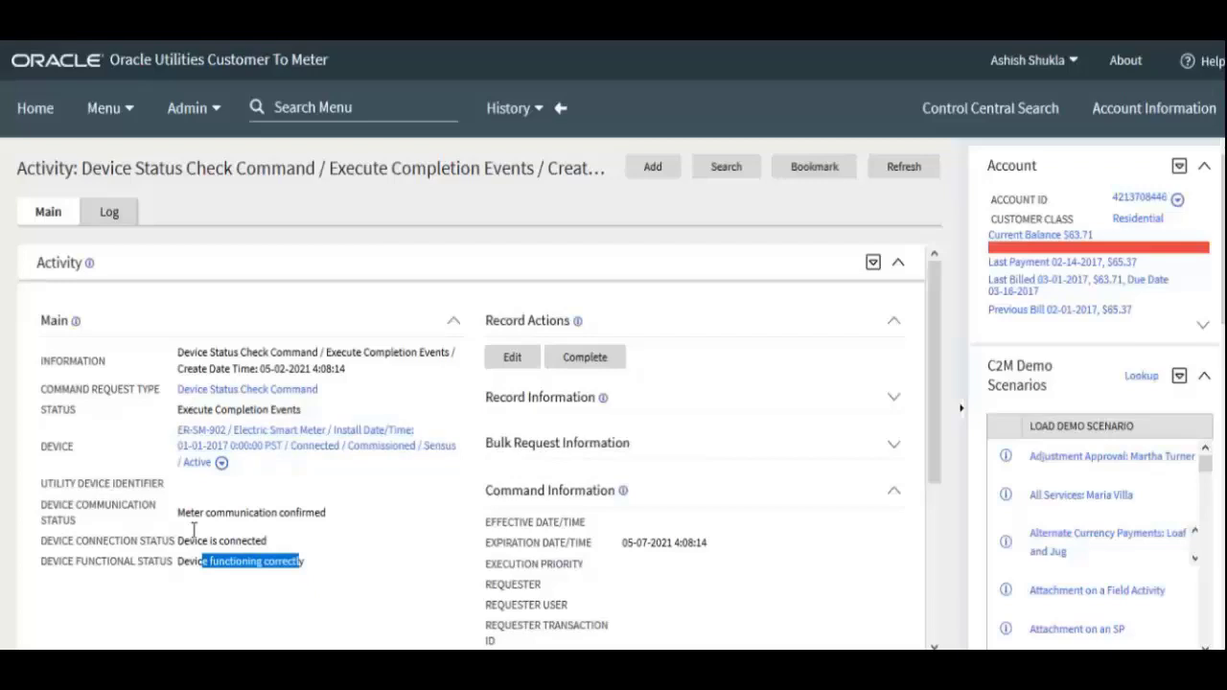
pyautogui.moveTo(185, 512); pyautogui.dragTo(305, 506)
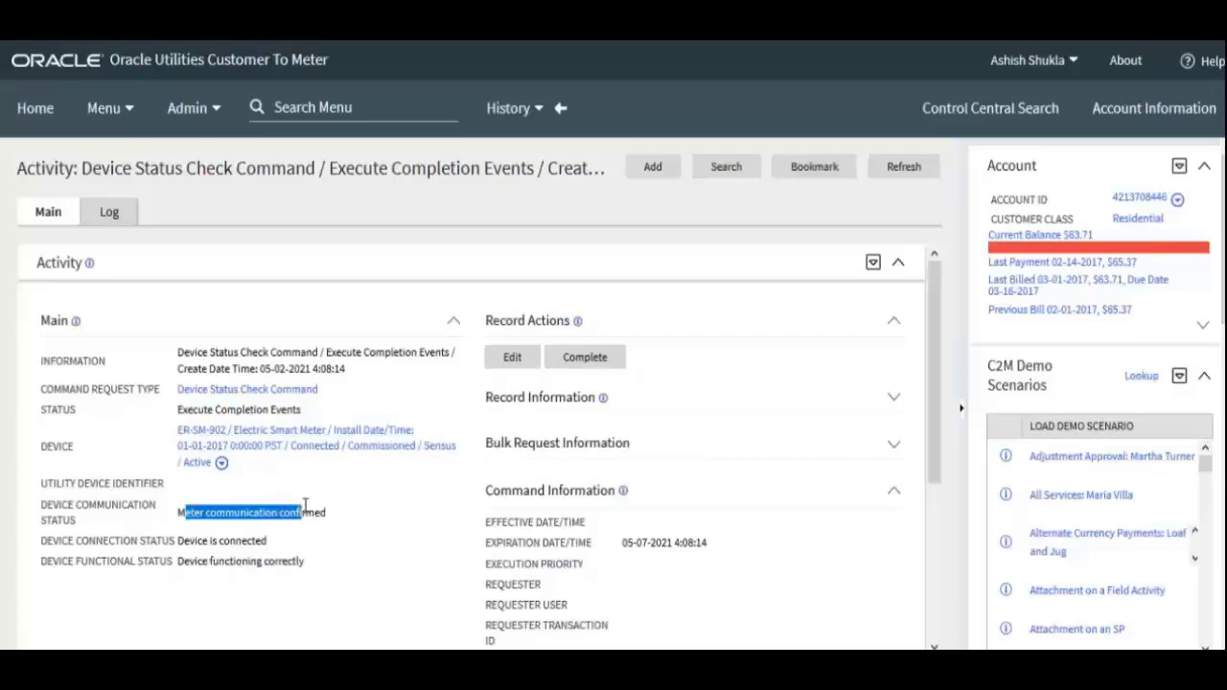
pyautogui.click(291, 551)
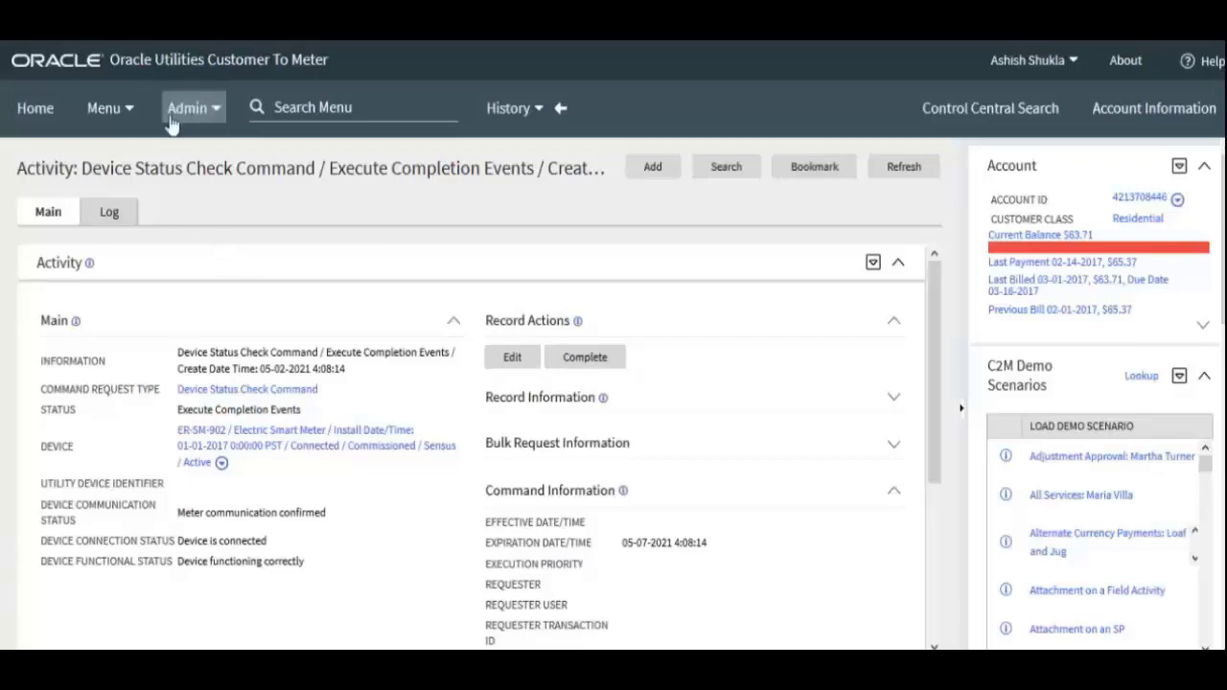
# - Return to the ER-SM-902 asset record and review its device activities and device exceptions
pyautogui.click(522, 111)
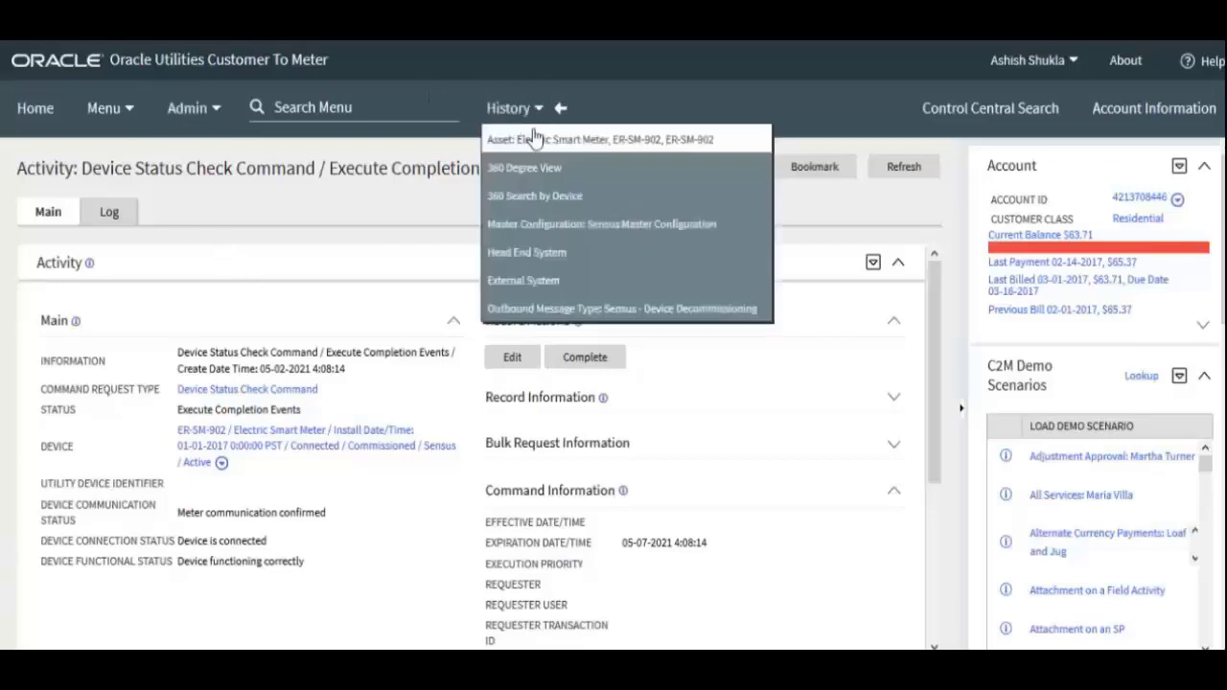
pyautogui.click(534, 139)
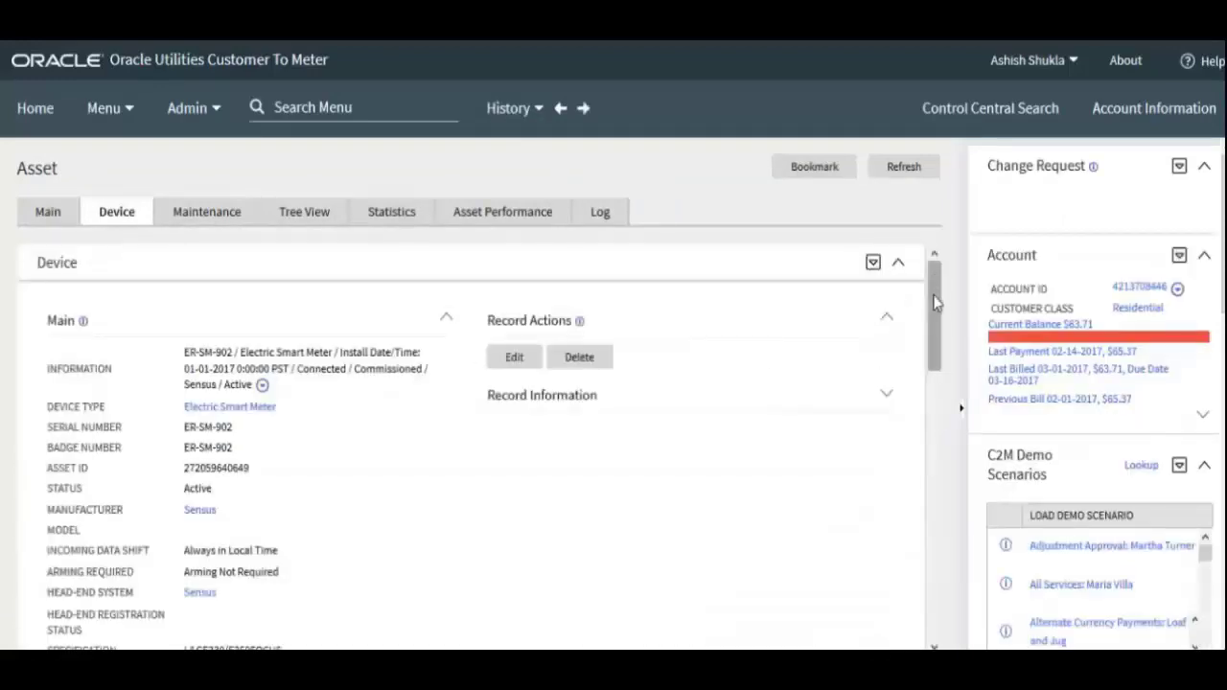
pyautogui.scroll(-10, 903, 547)
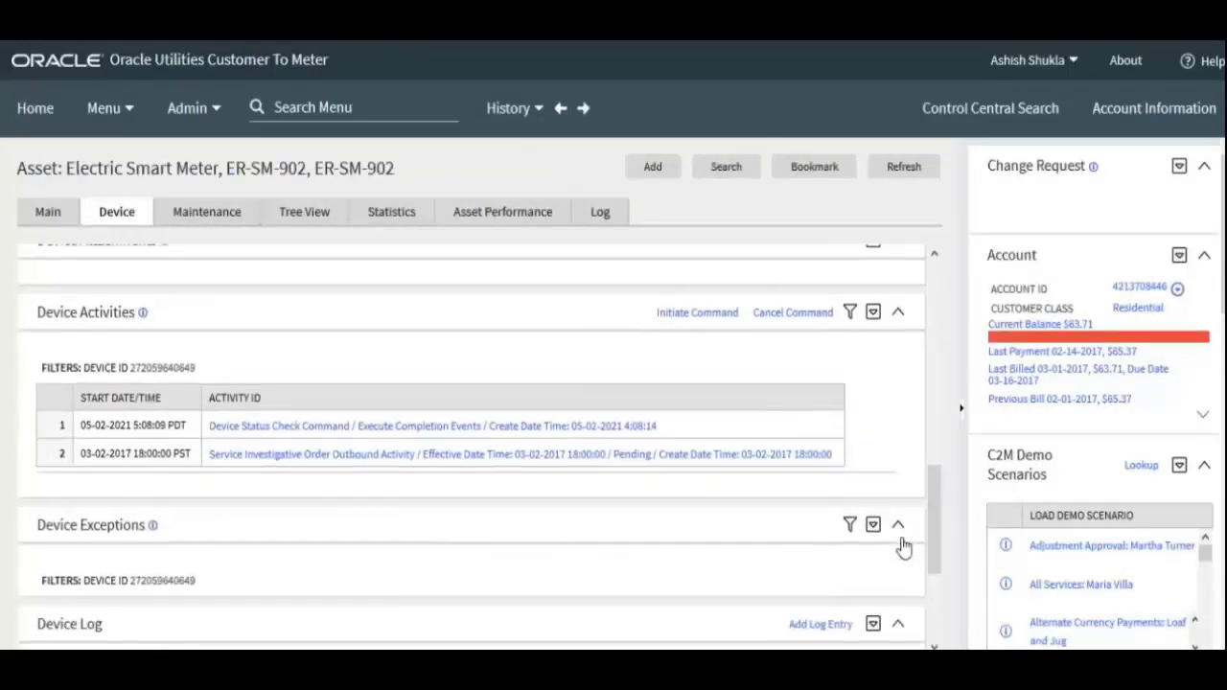
pyautogui.scroll(-1, 903, 547)
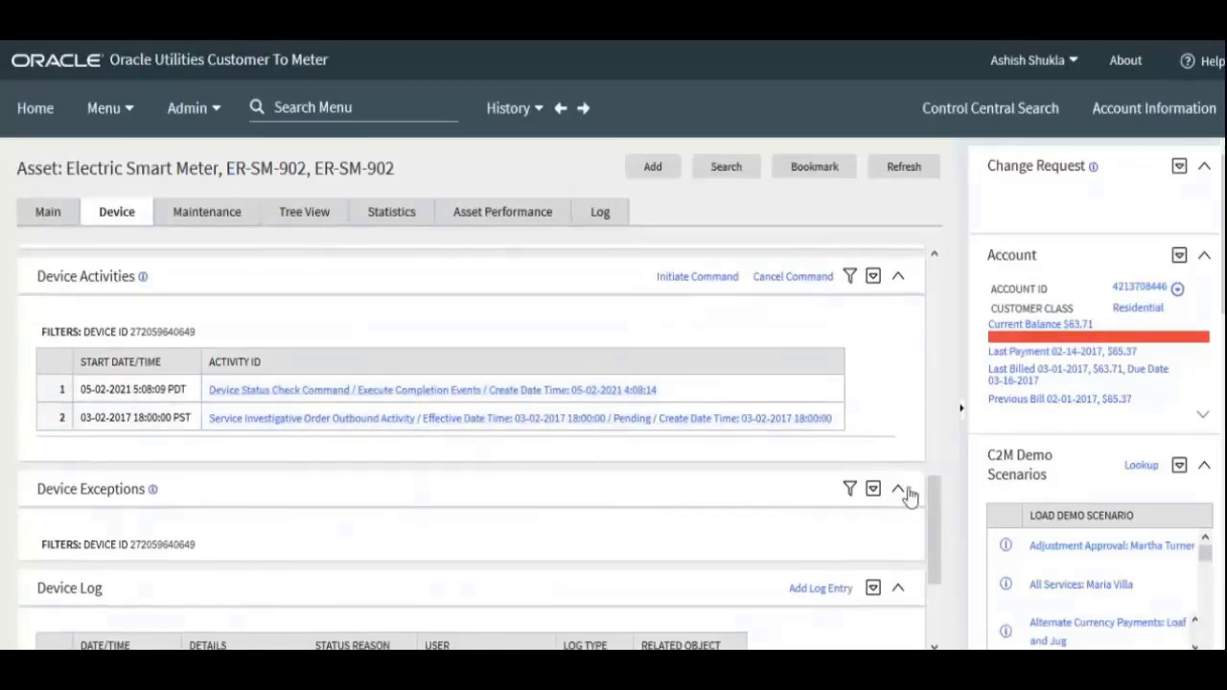
pyautogui.moveTo(929, 506); pyautogui.dragTo(942, 265)
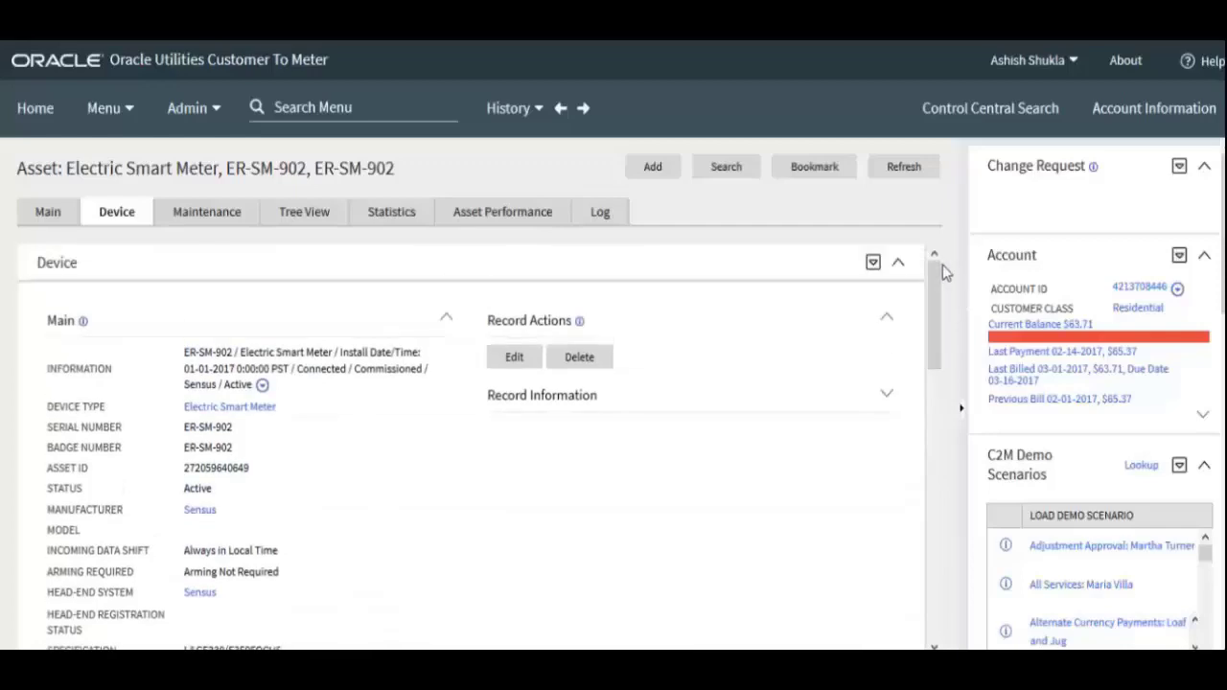